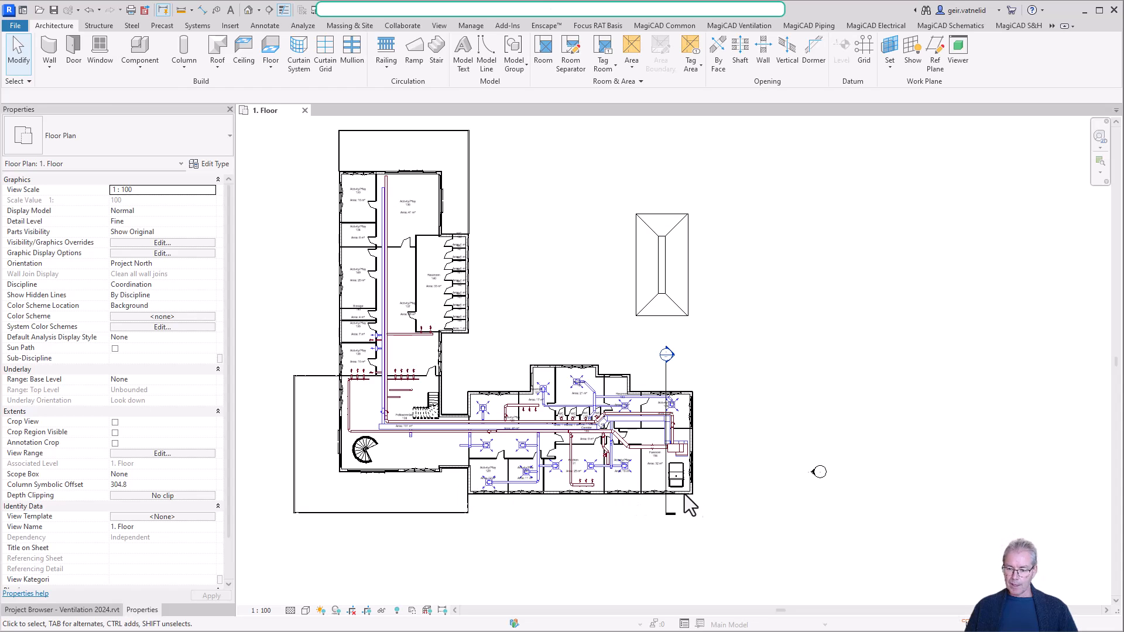
Inspect the air handling unit in Fanroom 154 and the nearby rectangular duct on the 1. Floor plan.
scroll(691, 487, "up", 6)
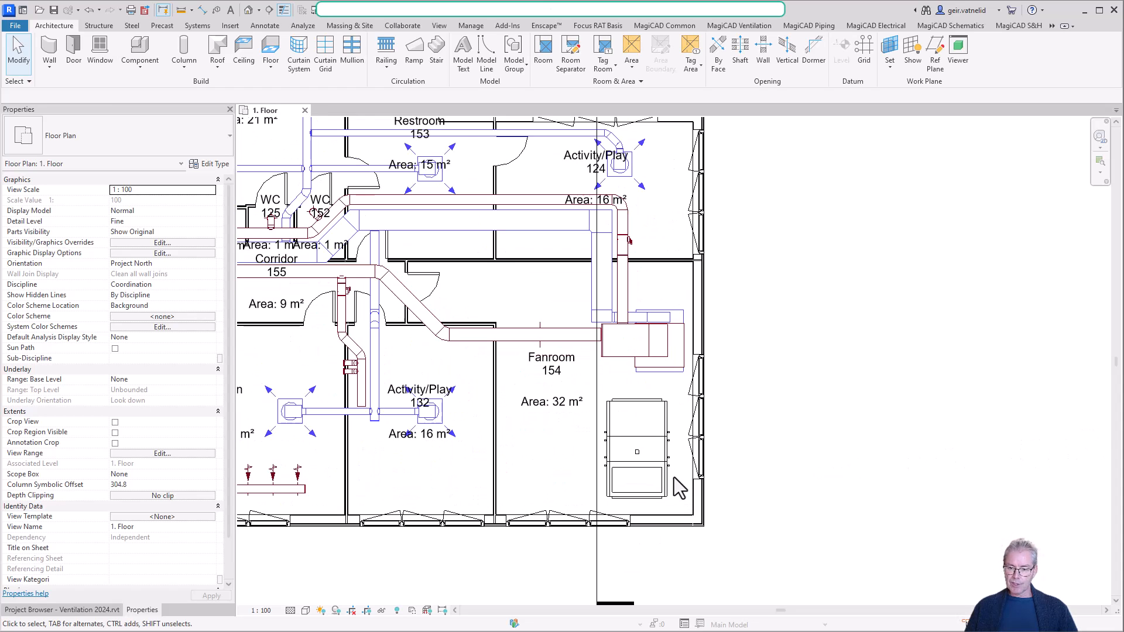
left_click(641, 404)
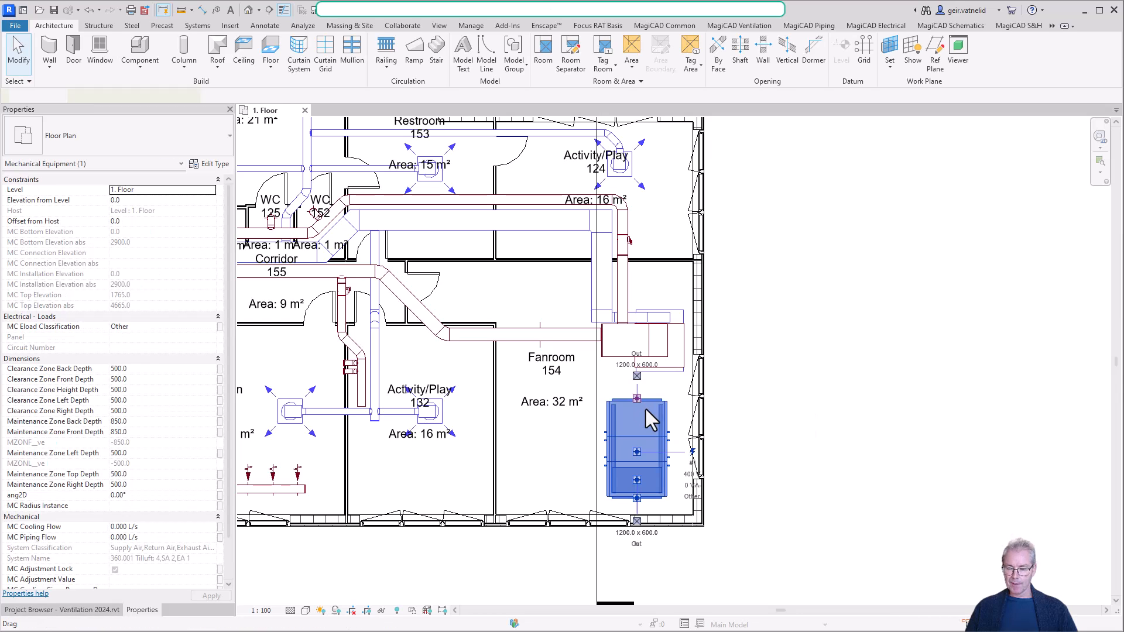
scroll(670, 448, "up", 2)
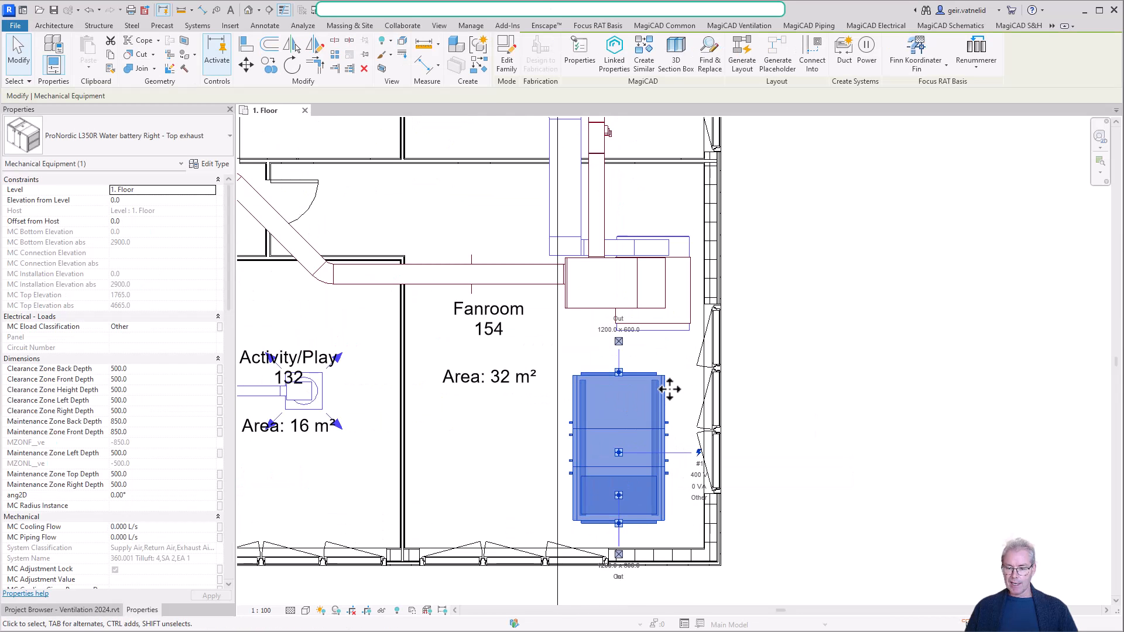
left_click(647, 363)
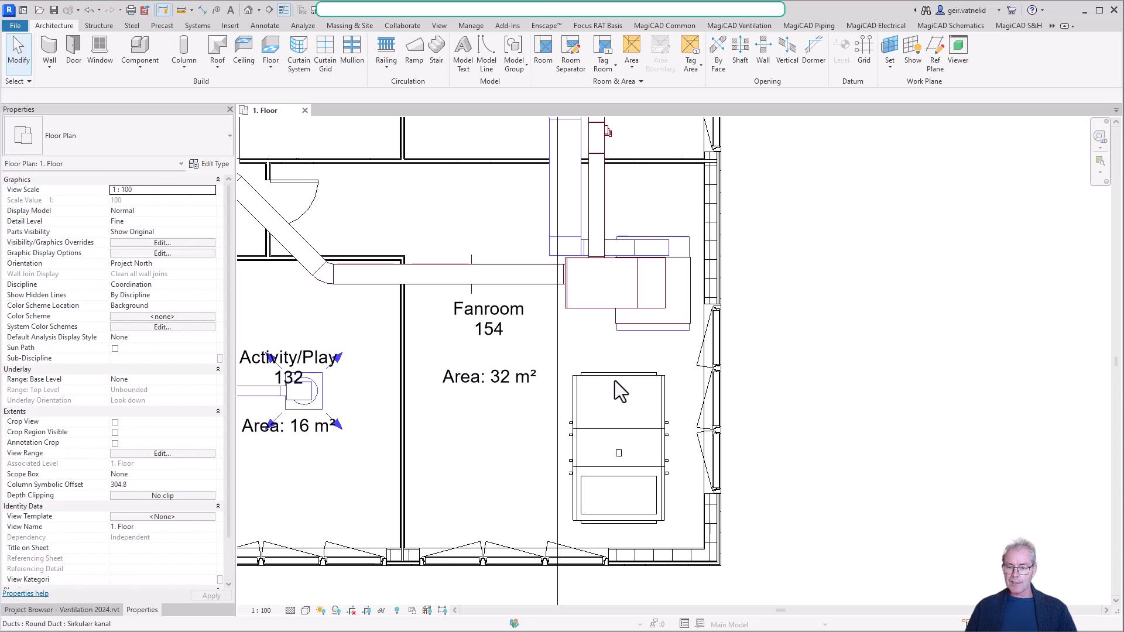
left_click(634, 373)
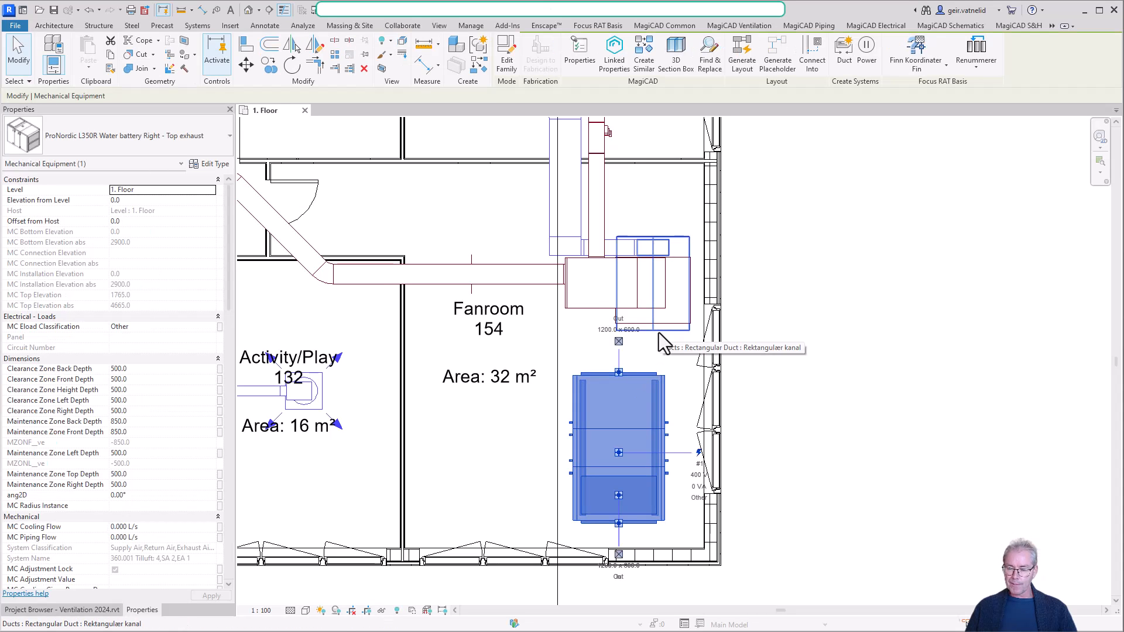
scroll(655, 340, "up", 2)
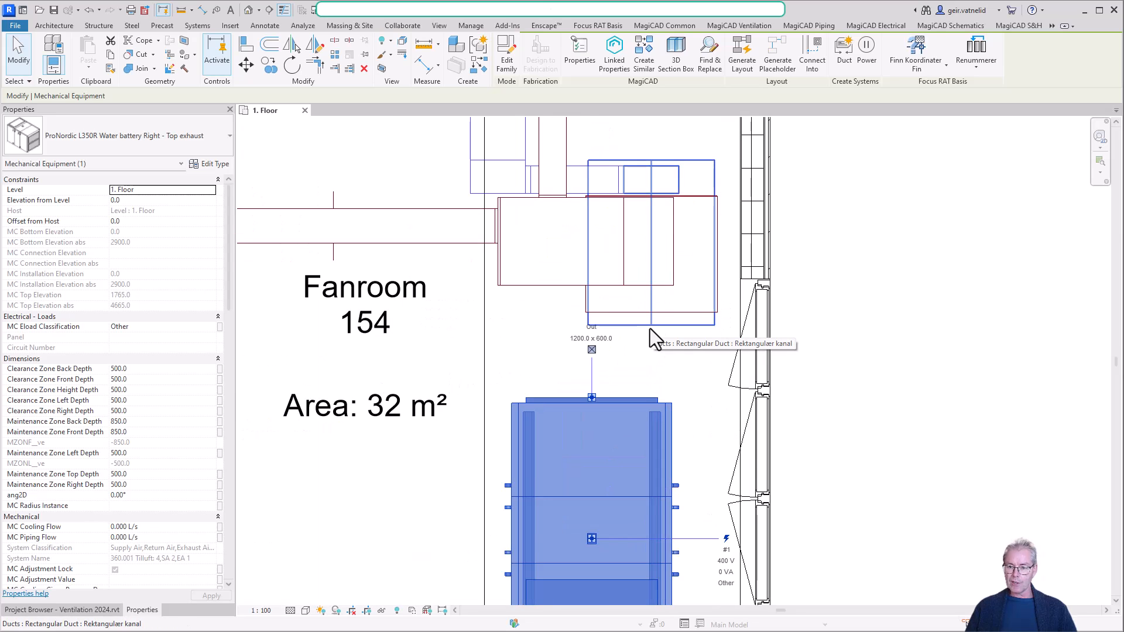
left_click(650, 329)
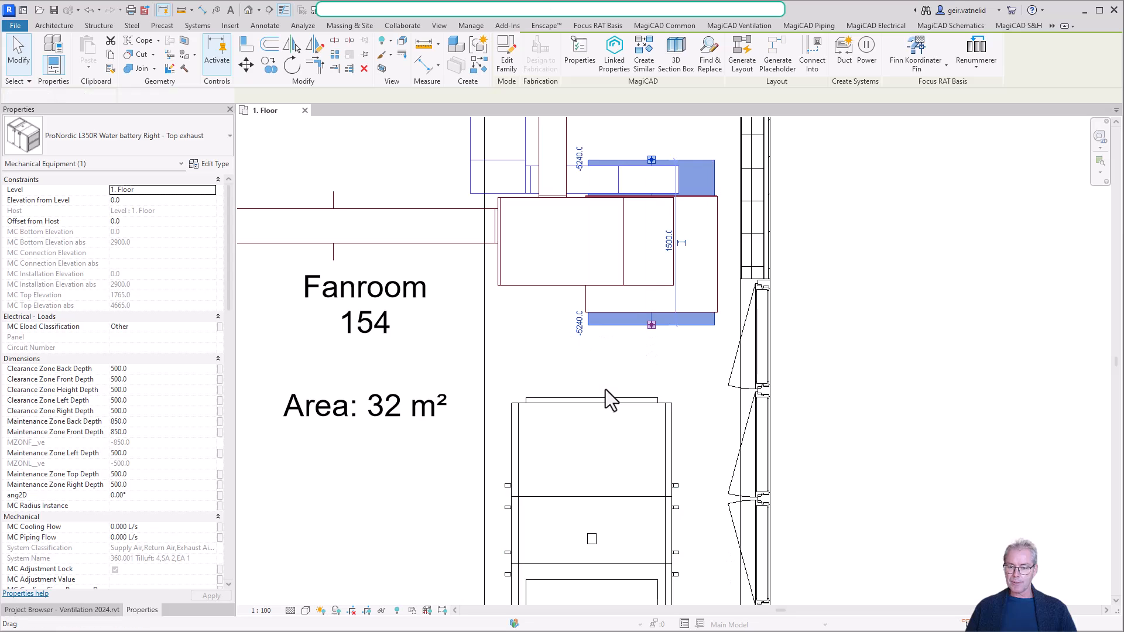
left_click(605, 401)
left_click(611, 363)
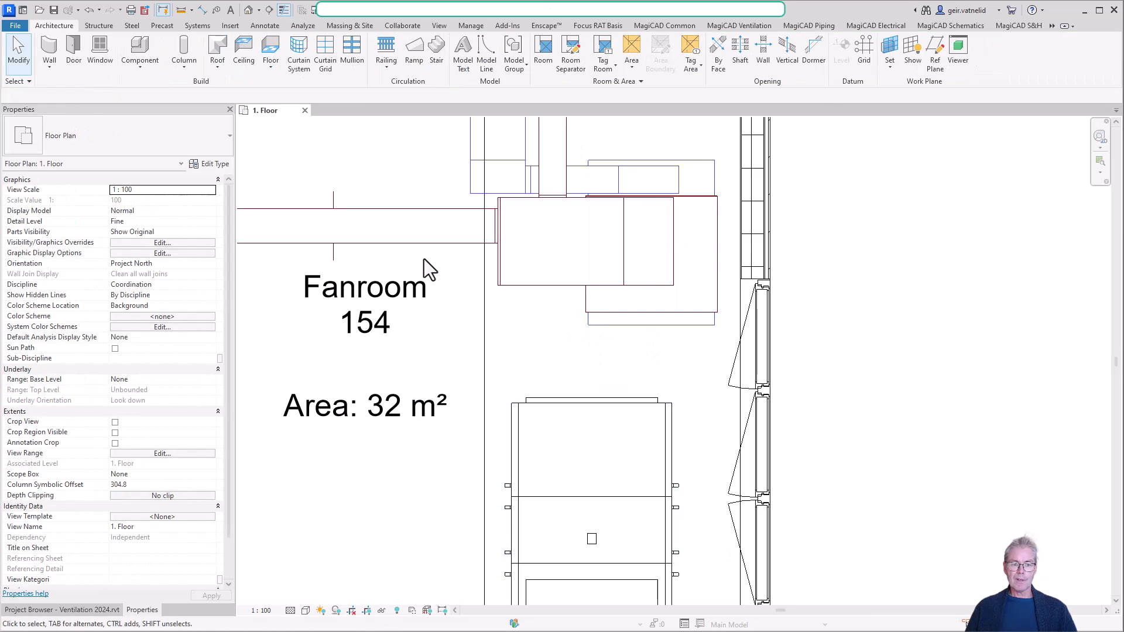
Open the 3D Ventilation view, select the air handling unit and inspect its connectors against the adjacent ducts.
left_click(76, 612)
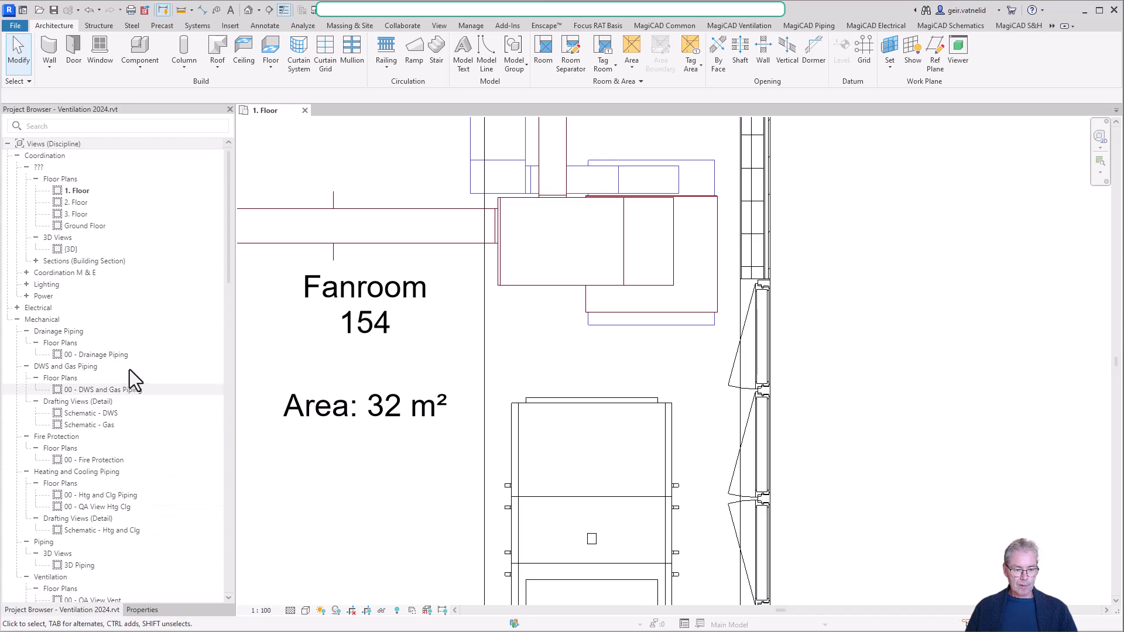
scroll(177, 336, "down", 8)
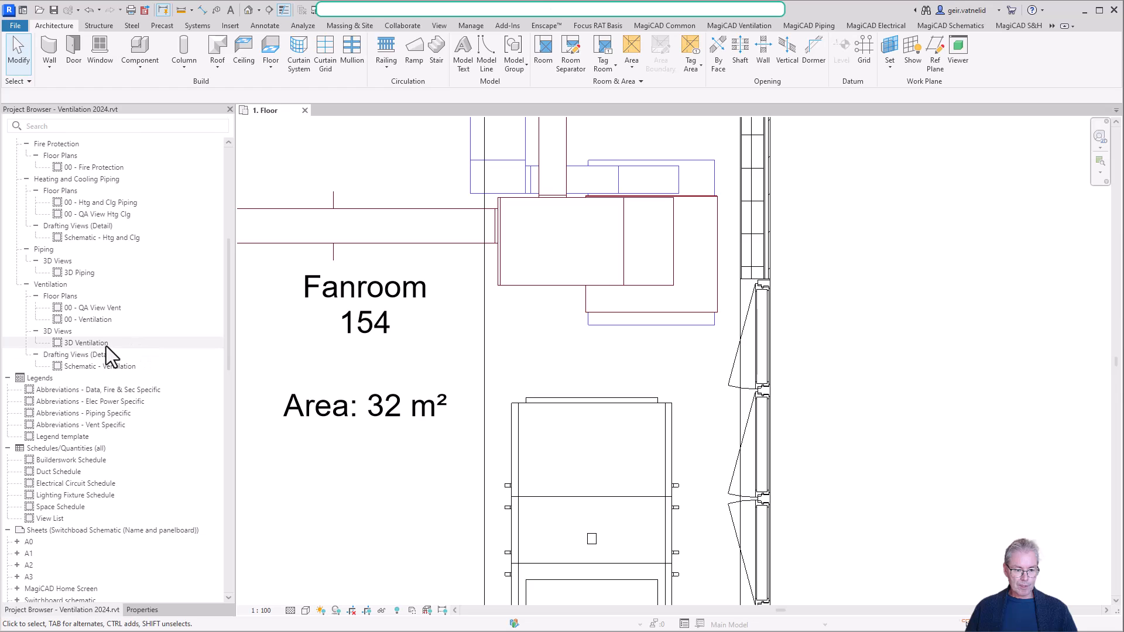
double_click(108, 344)
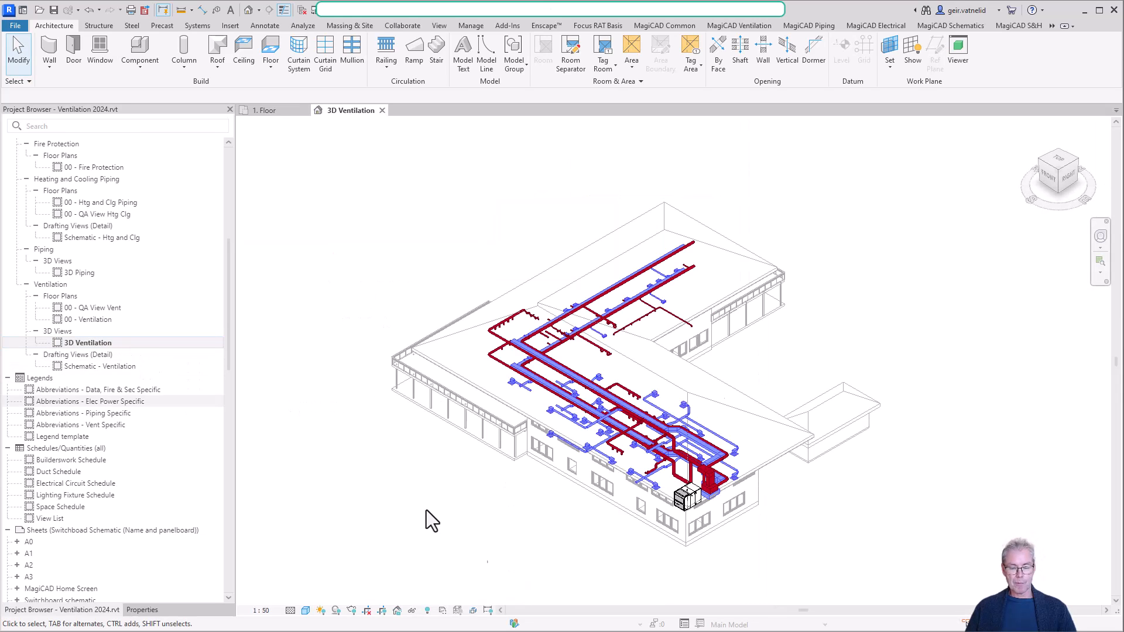
scroll(679, 505, "up", 5)
middle_click_drag(726, 507, 772, 465, "shift")
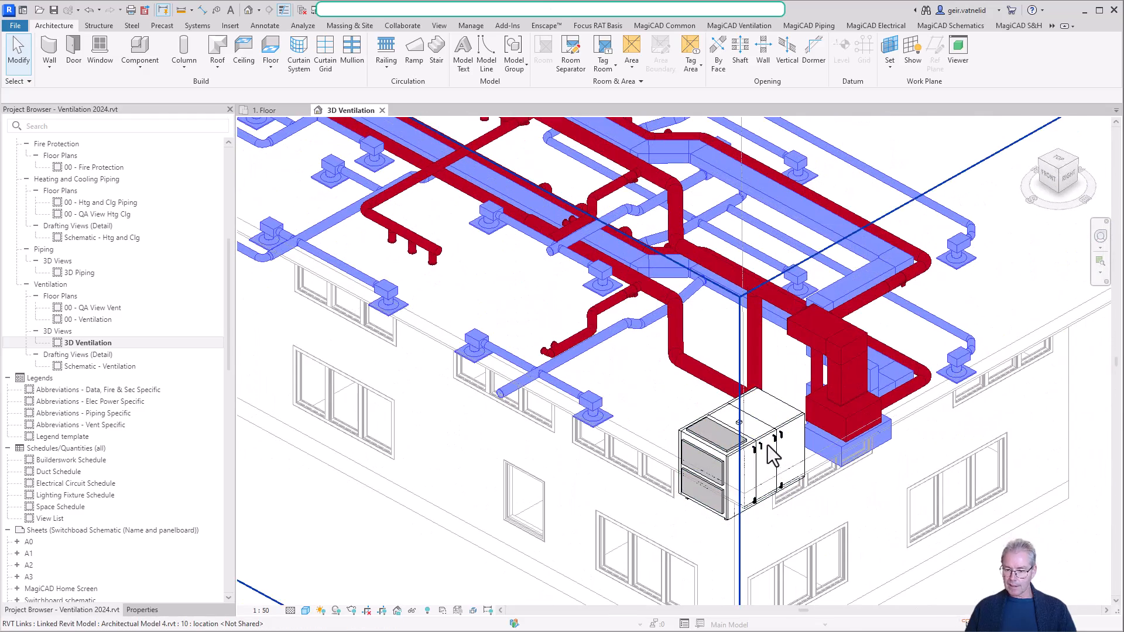
left_click(775, 440)
middle_click_drag(775, 437, 752, 430, "shift")
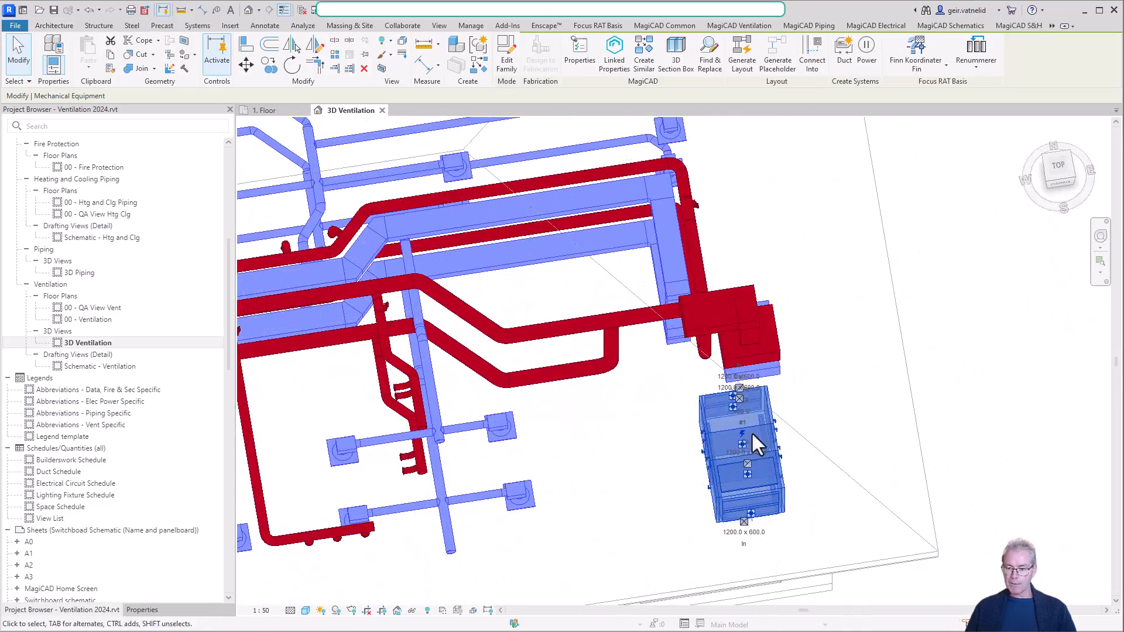
scroll(751, 371, "up", 5)
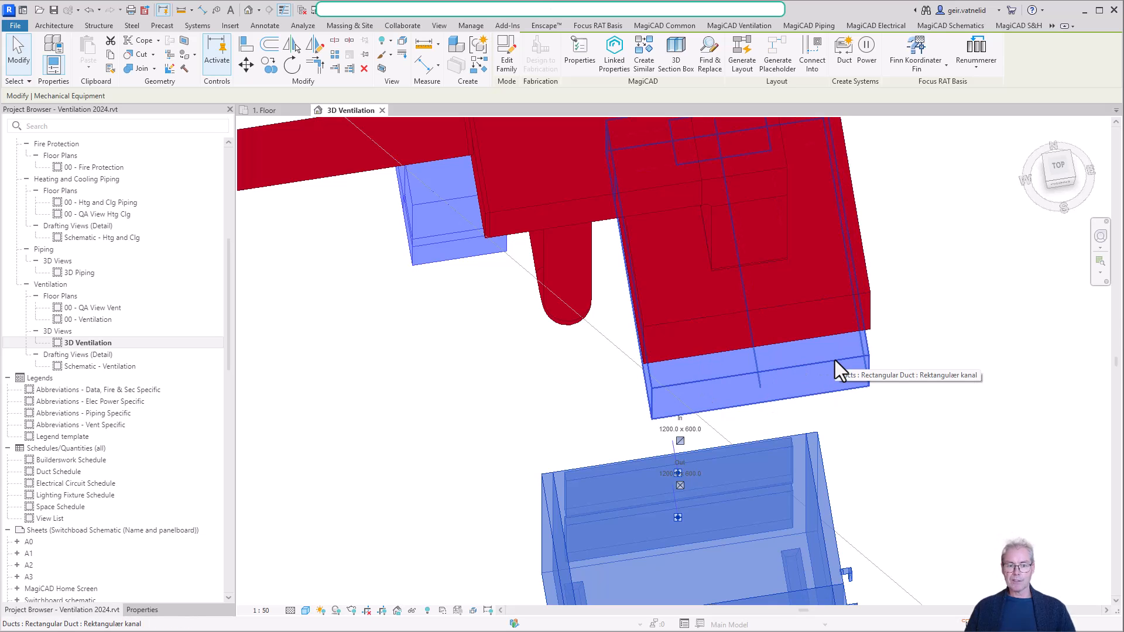
left_click(276, 110)
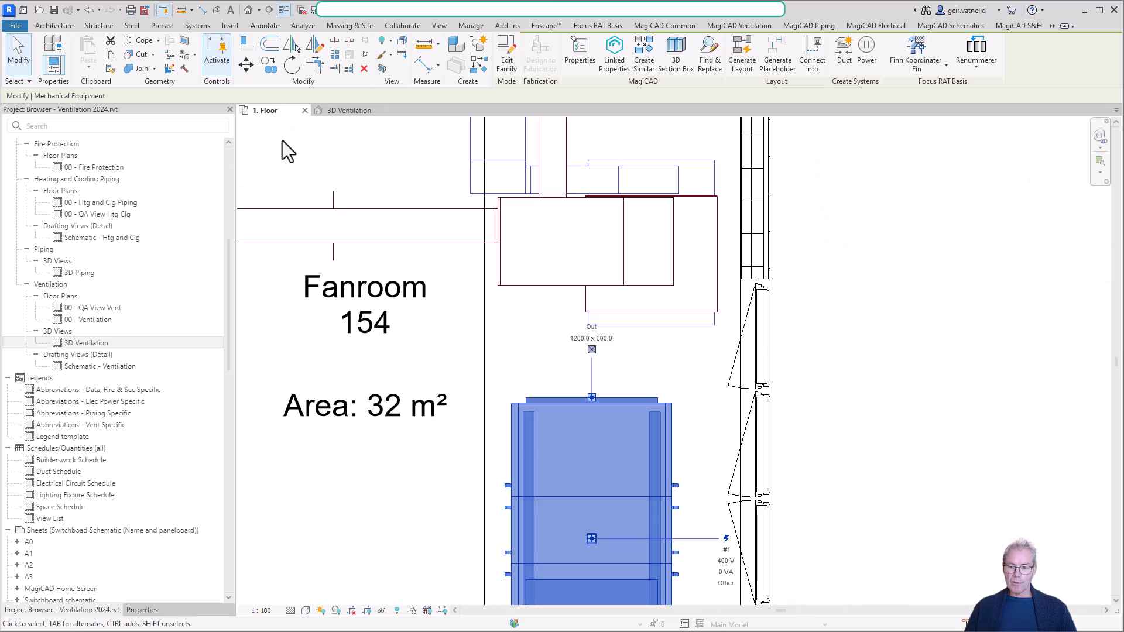
left_click(591, 349)
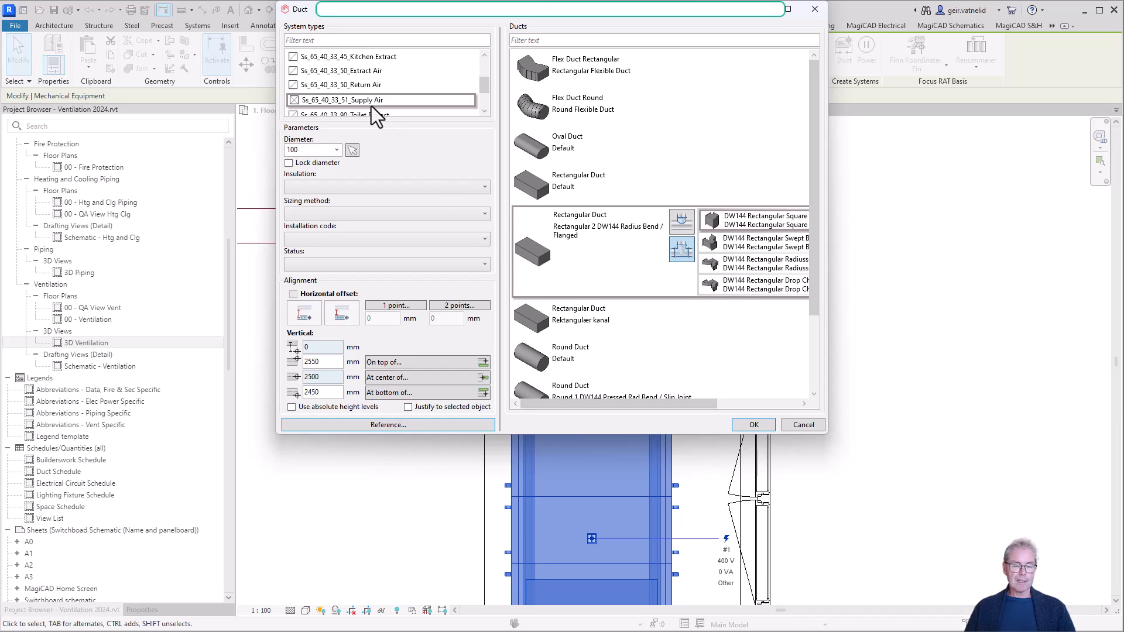
left_click_drag(529, 14, 1078, 135)
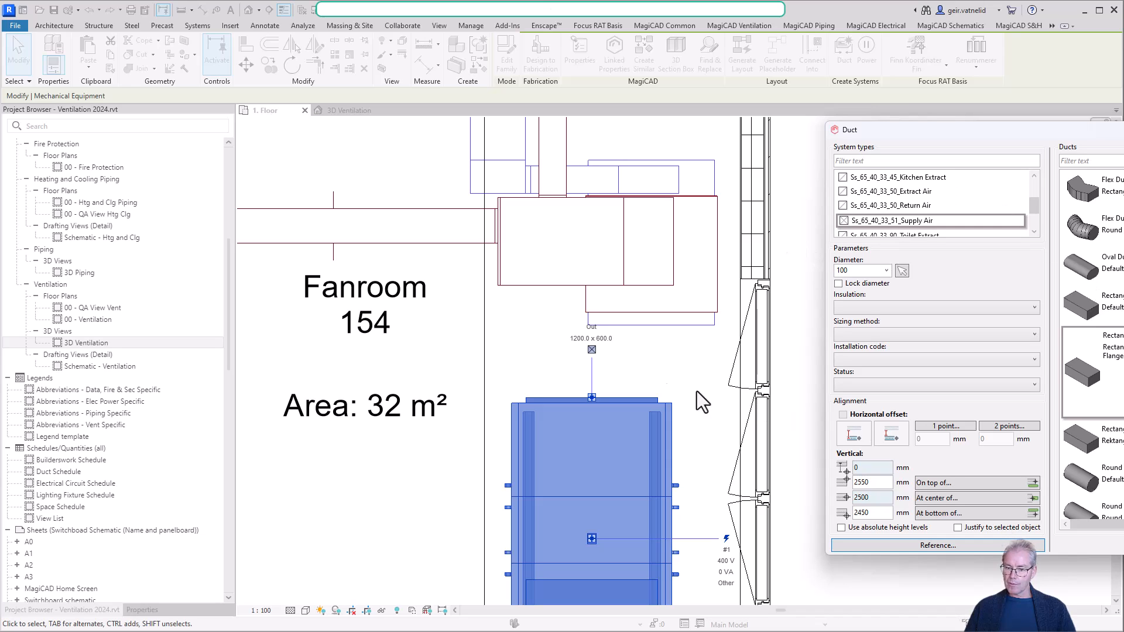
left_click_drag(965, 135, 141, 15)
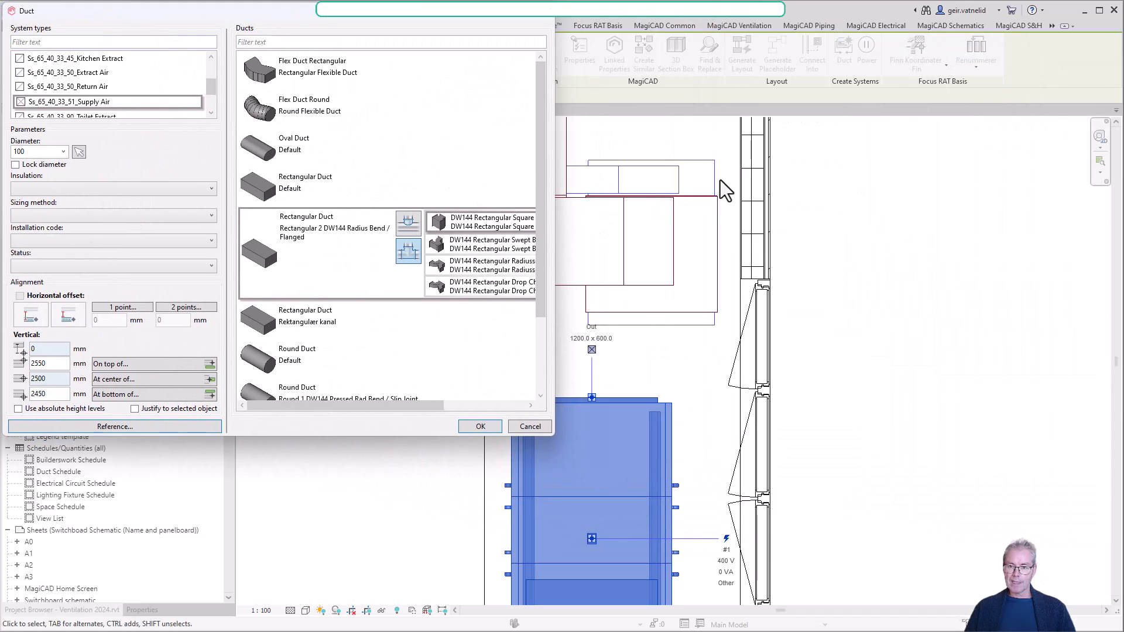
left_click(540, 427)
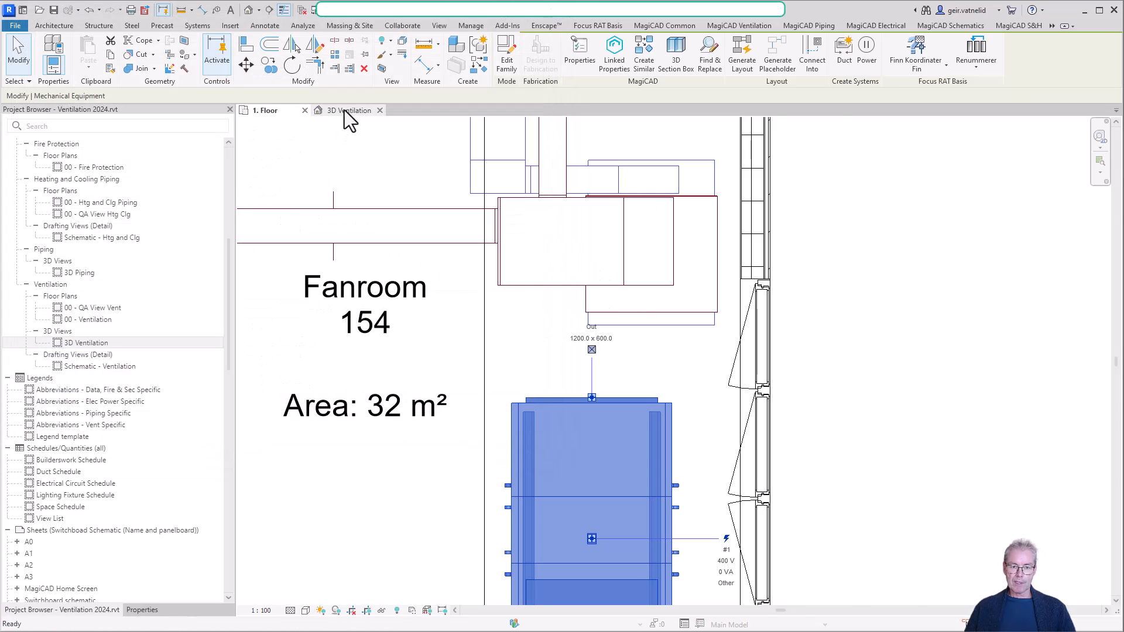
Check the system types of the two large rectangular ducts next to the air handling unit in the 3D Ventilation view.
left_click(345, 111)
mouse_move(529, 415)
middle_mouse_down("shift")
mouse_move(580, 394)
mouse_move(563, 339)
mouse_move(597, 328)
mouse_move(502, 358)
mouse_move(605, 306)
mouse_move(526, 416)
middle_mouse_up("shift")
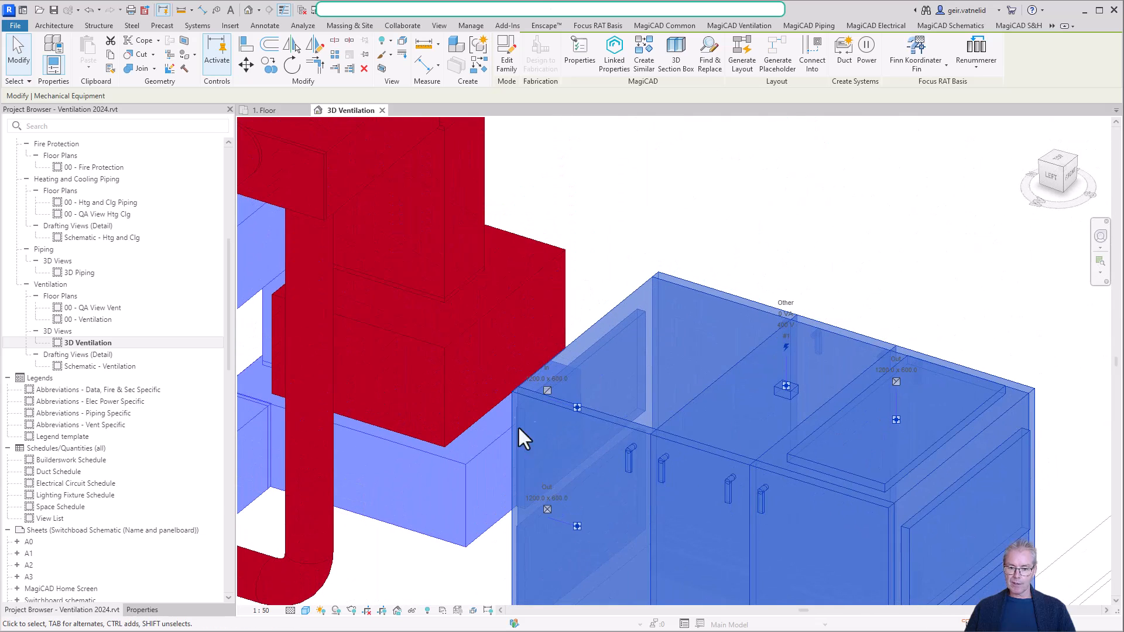
left_click(465, 464)
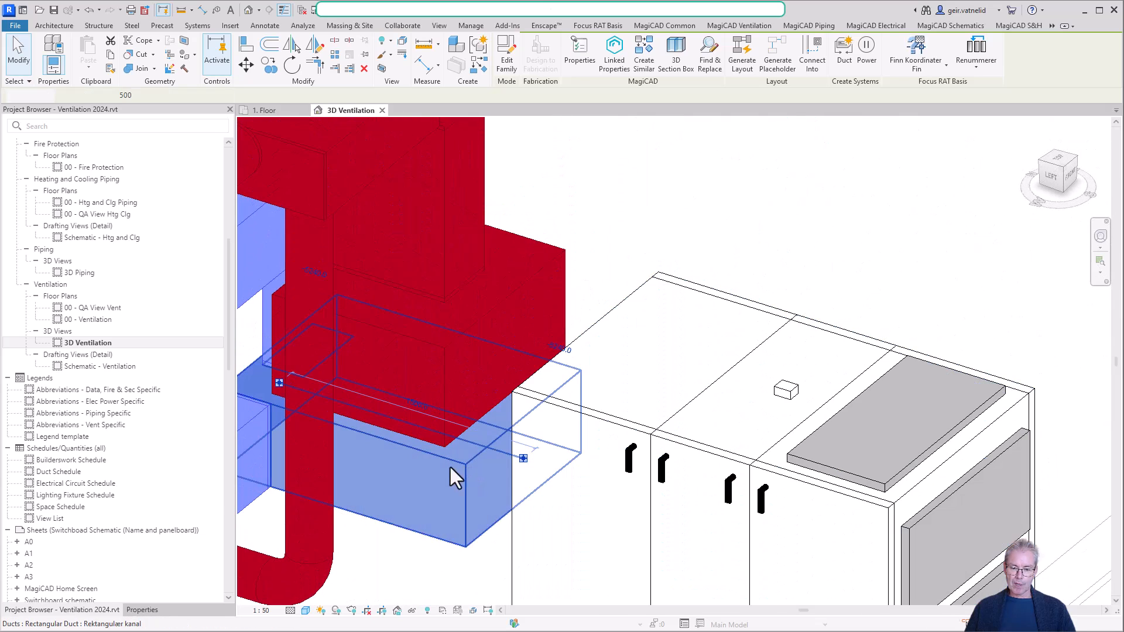
left_click(449, 342)
left_click(142, 609)
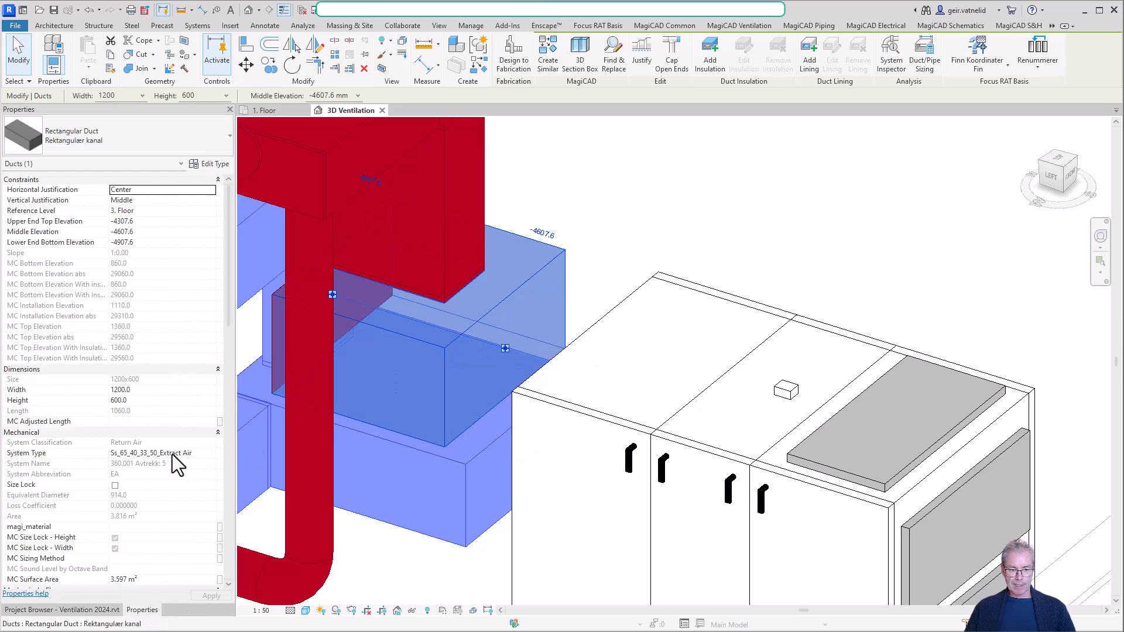
left_click(465, 472)
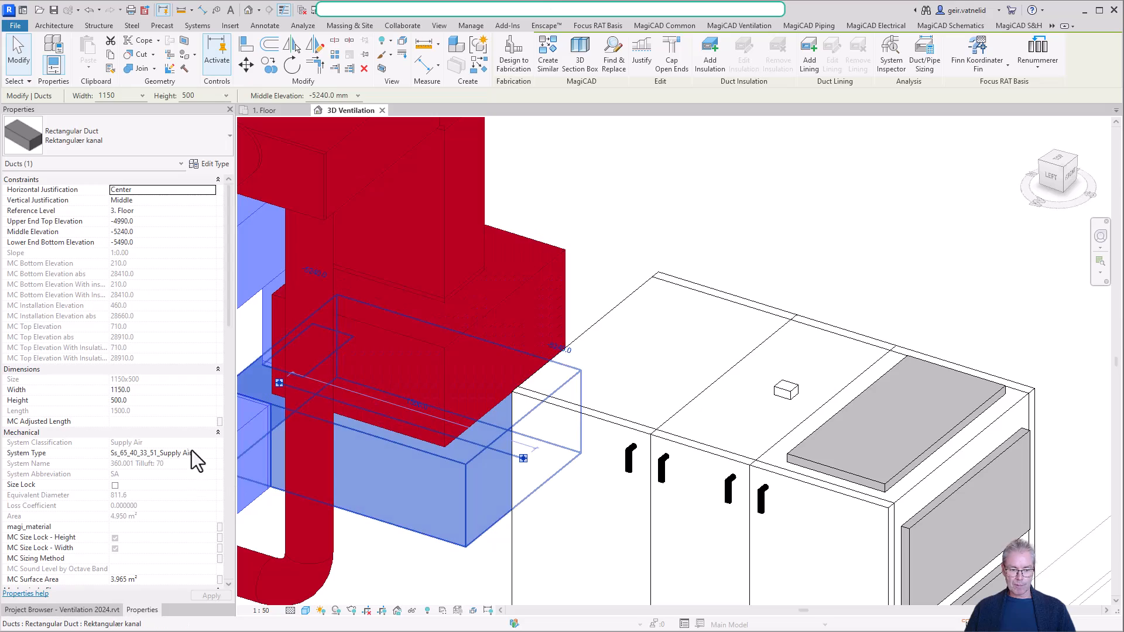
scroll(392, 486, "down", 3)
middle_click_drag(401, 518, 572, 501, "shift")
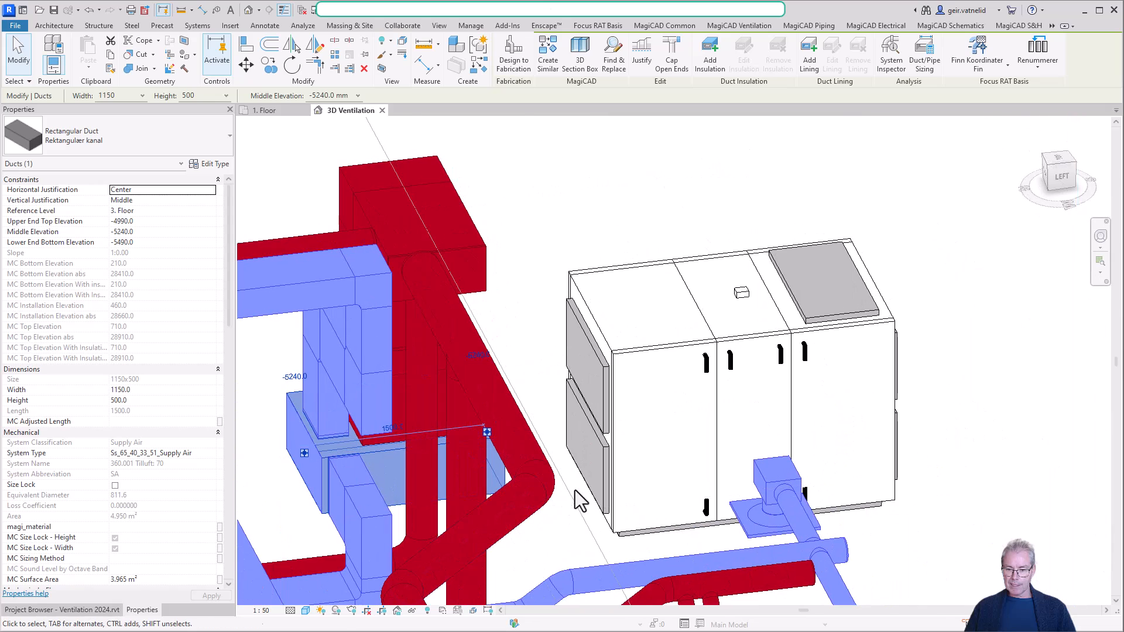
left_click(607, 472)
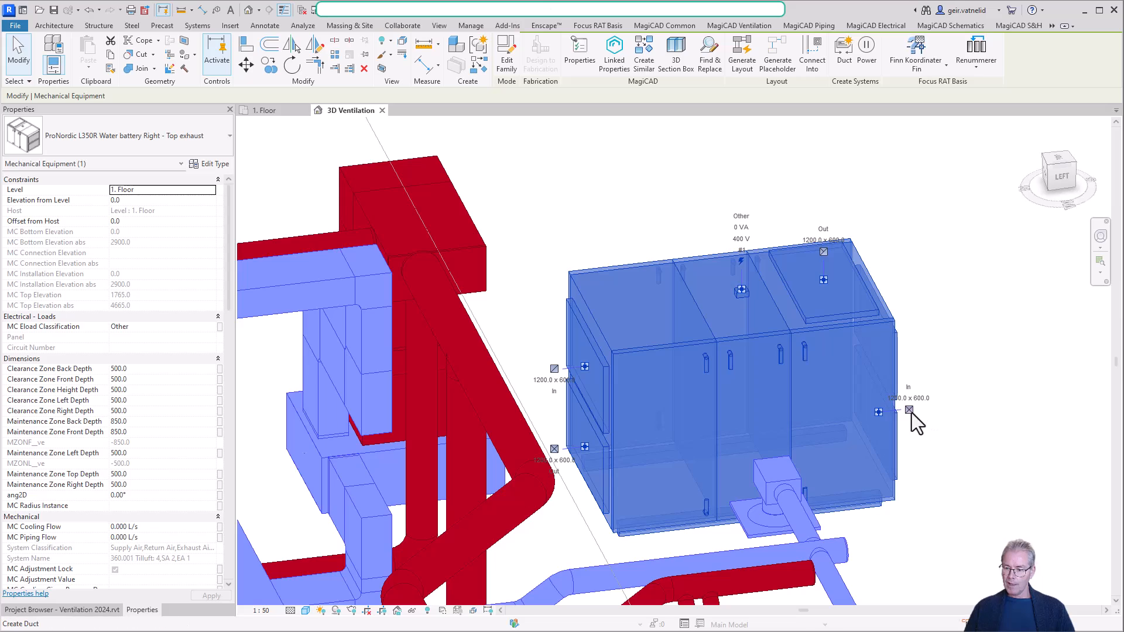
middle_click_drag(933, 428, 879, 441, "shift")
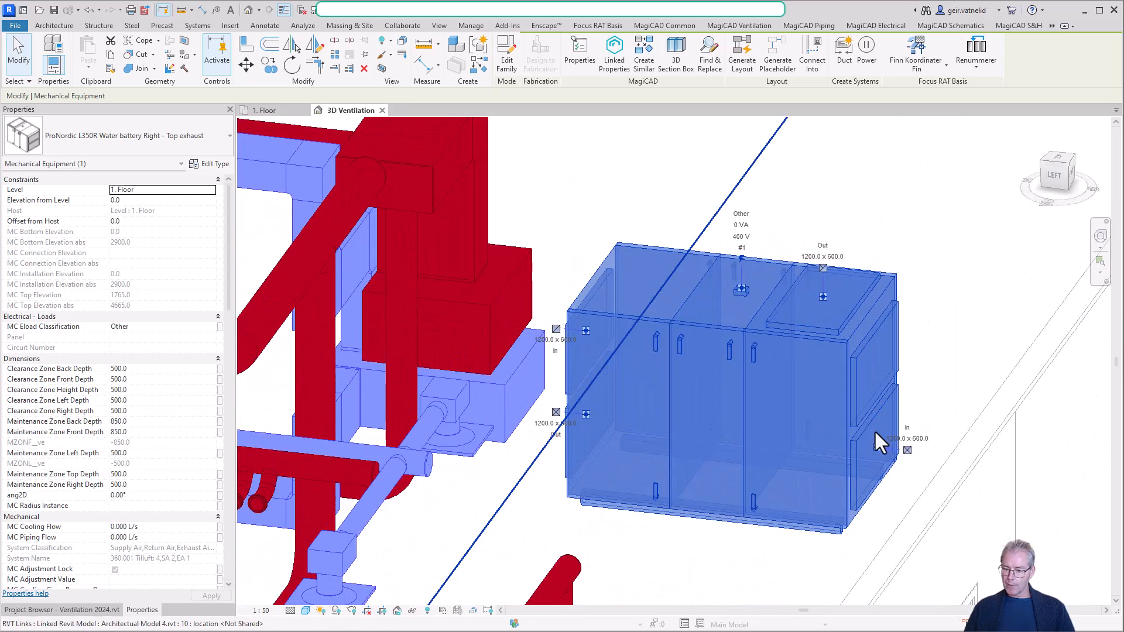
left_click(907, 452)
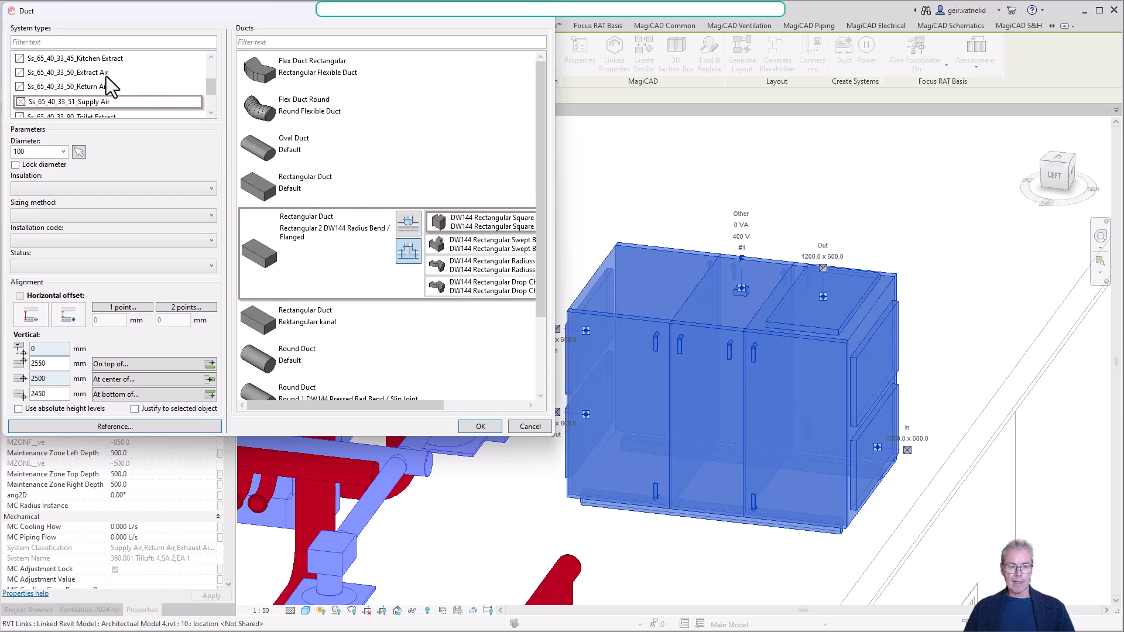
scroll(114, 83, "up", 2)
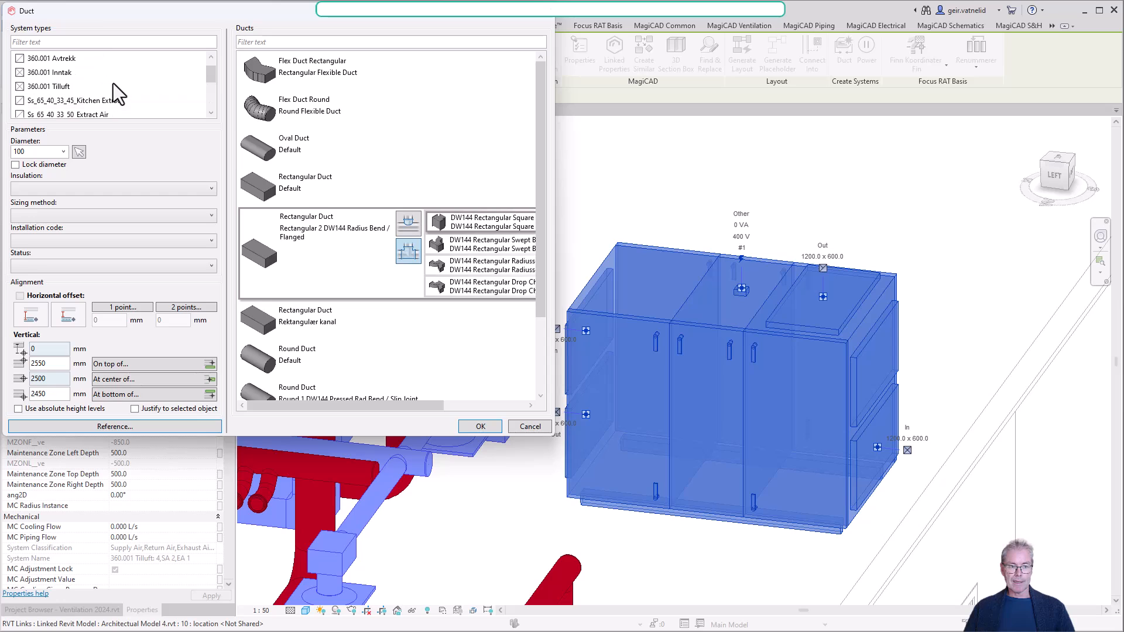
scroll(110, 79, "down", 1)
scroll(110, 80, "down", 1)
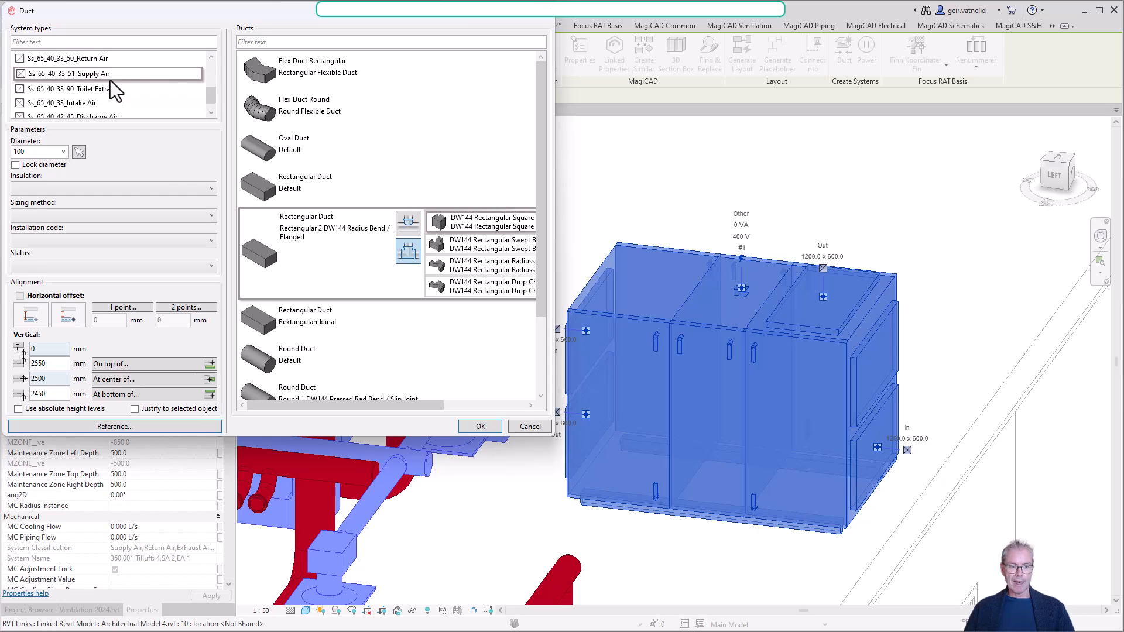
left_click(212, 55)
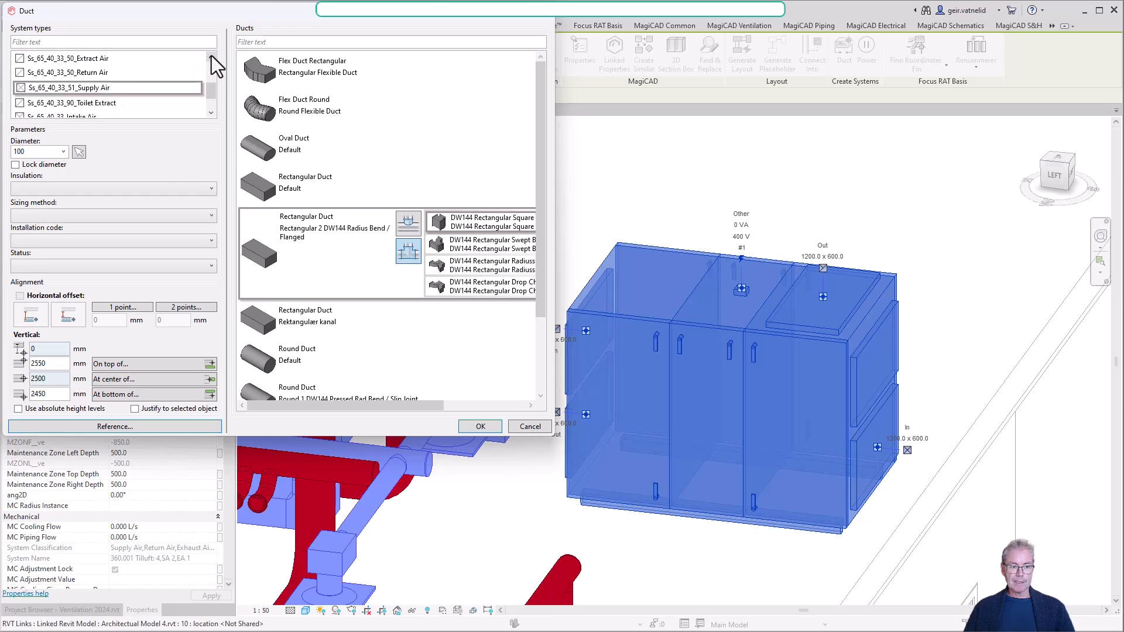
left_click(212, 55)
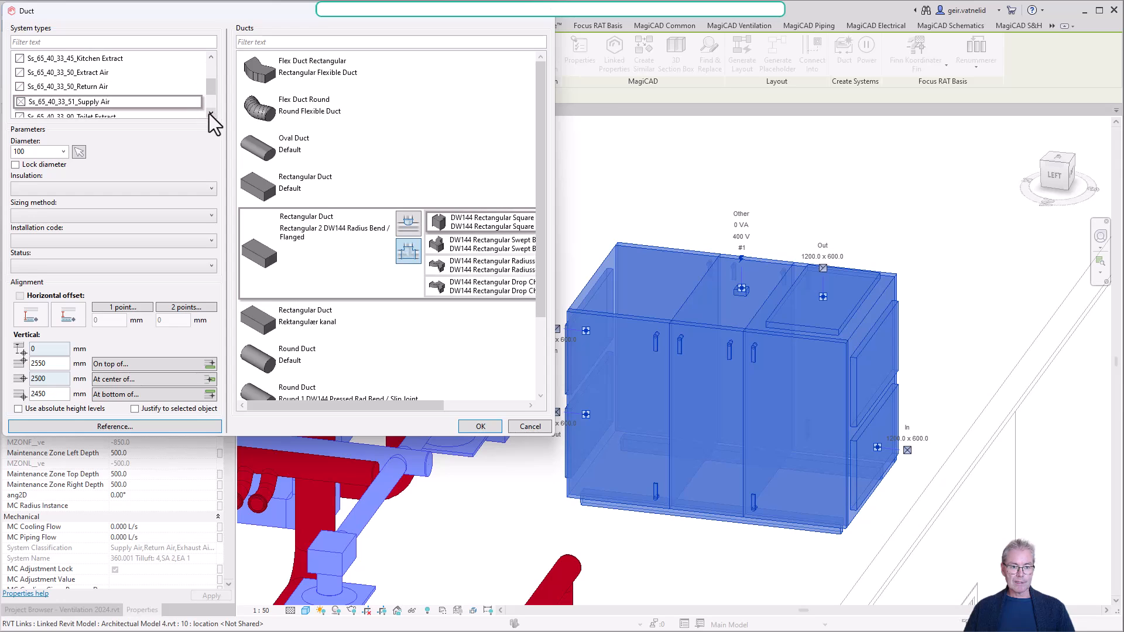
scroll(71, 94, "down", 2)
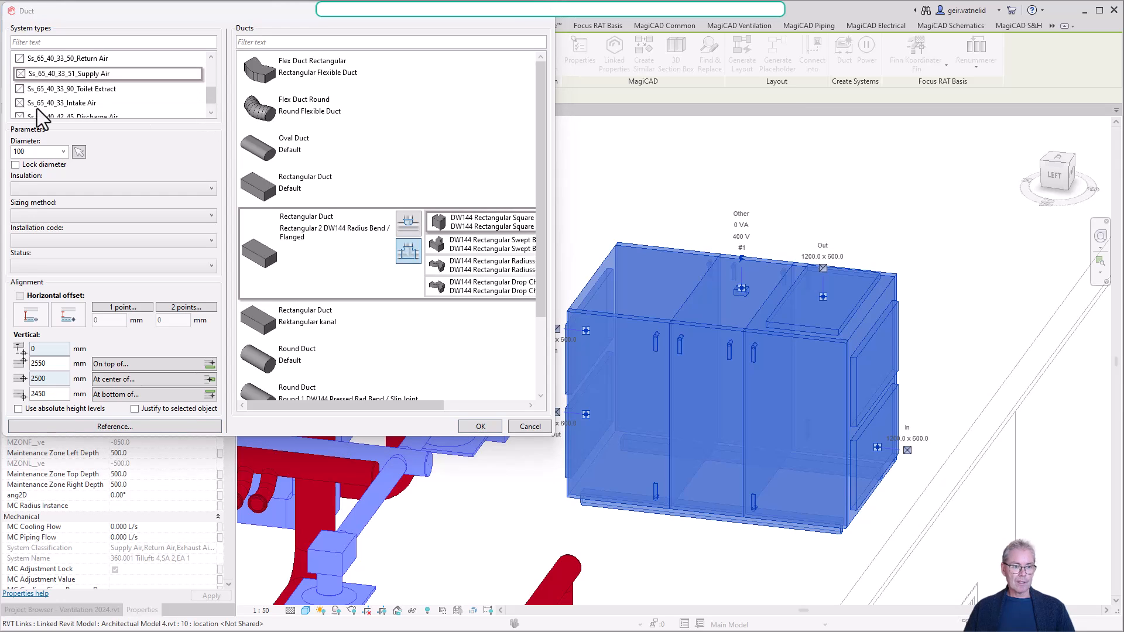
left_click(75, 102)
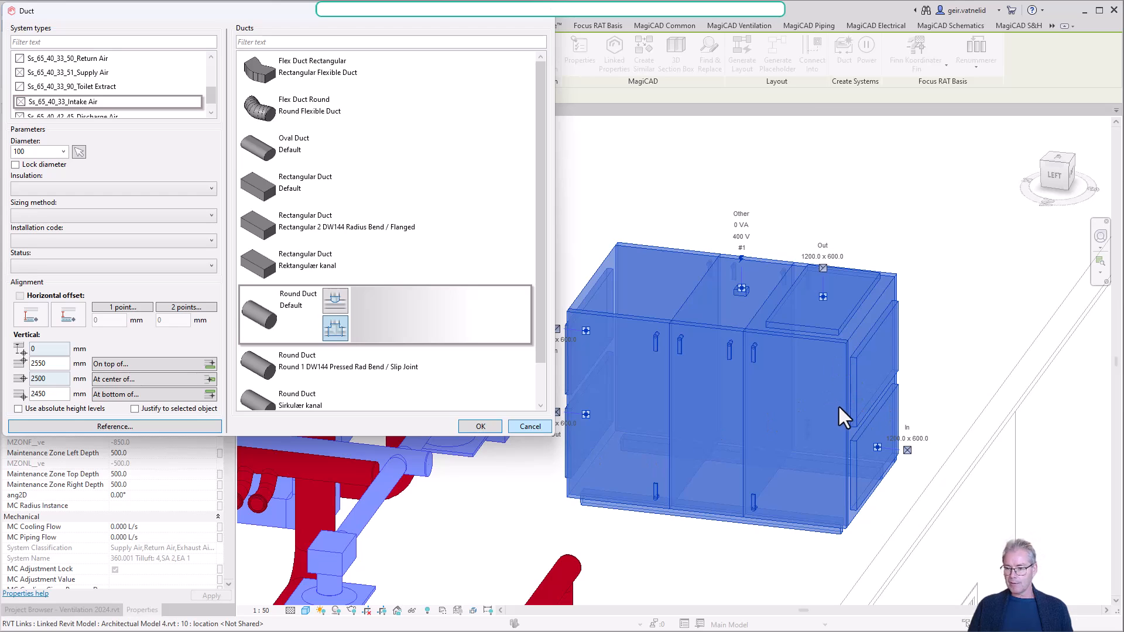
left_click(530, 427)
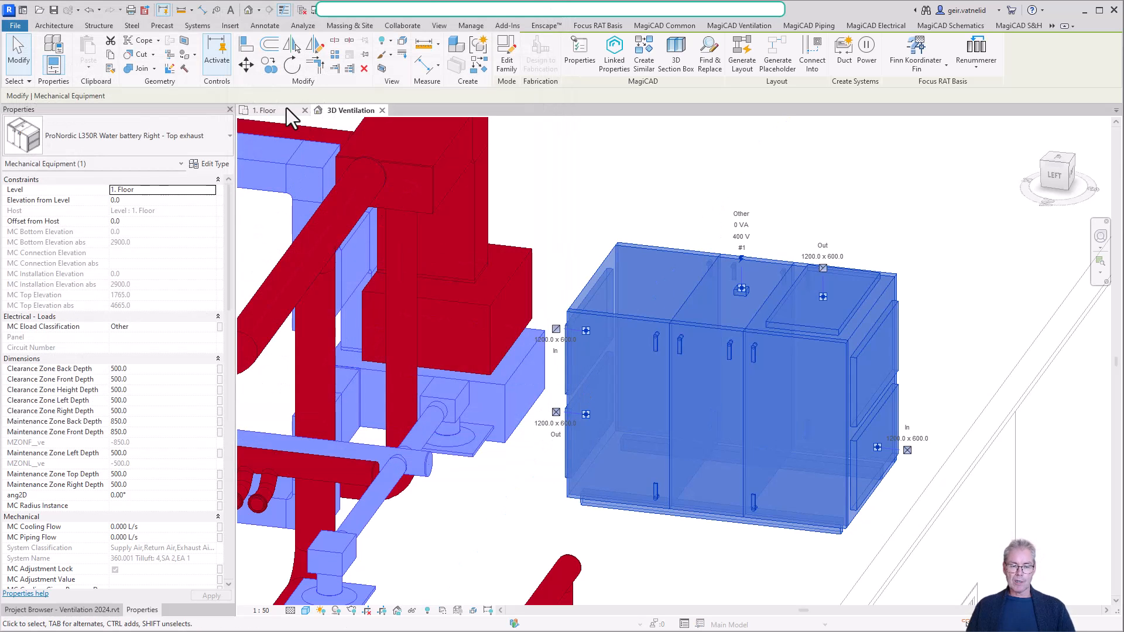
In the 1. Floor plan, start a duct from the air handling unit's outlet, using system type Ss_65_40_33_51_Supply Air and Rectangular Duct Default.
left_click(279, 111)
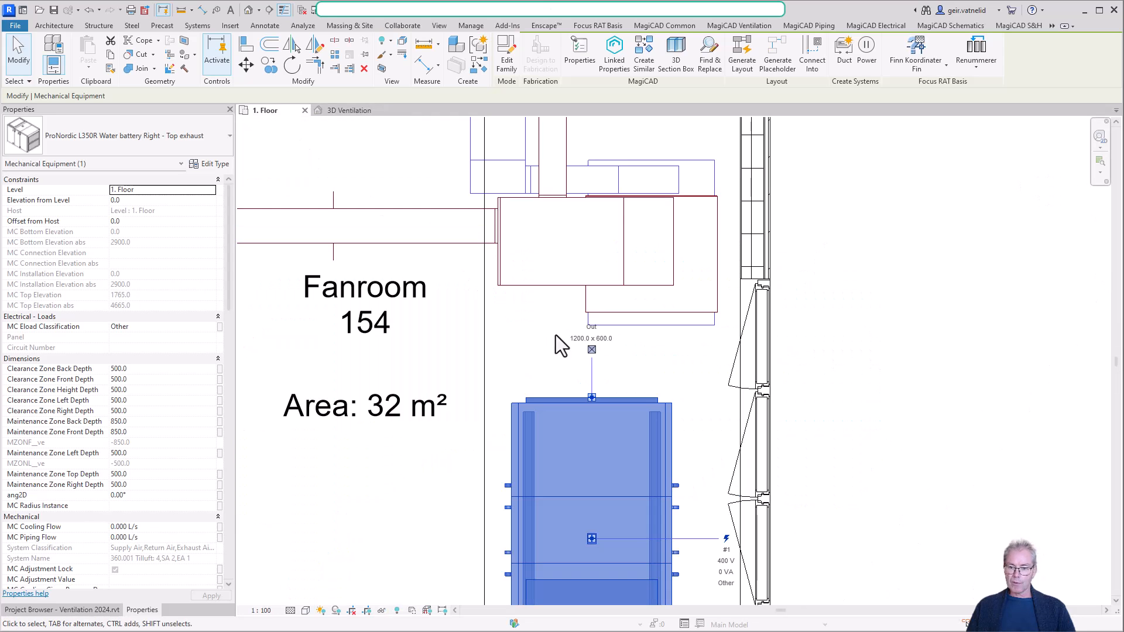
left_click(590, 349)
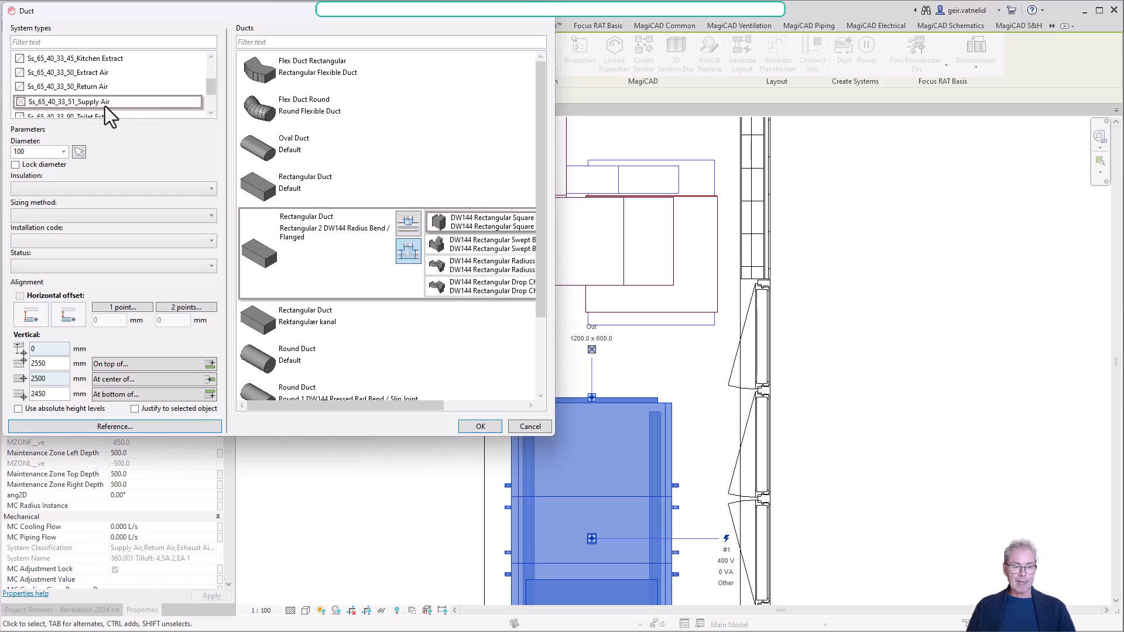
scroll(93, 107, "up", 1)
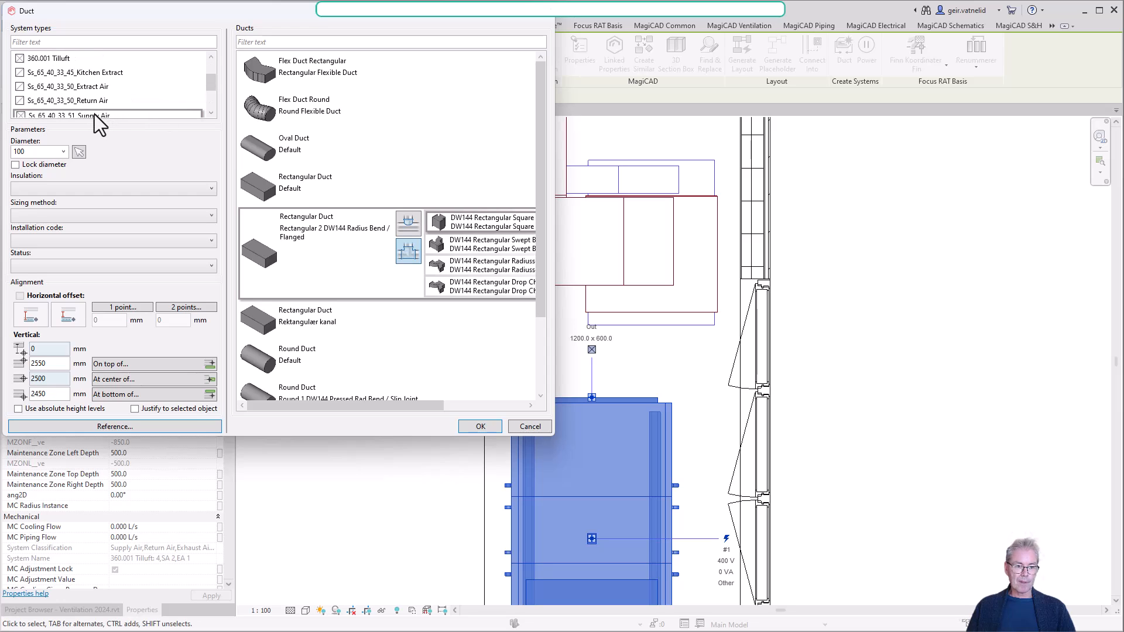
scroll(93, 114, "down", 1)
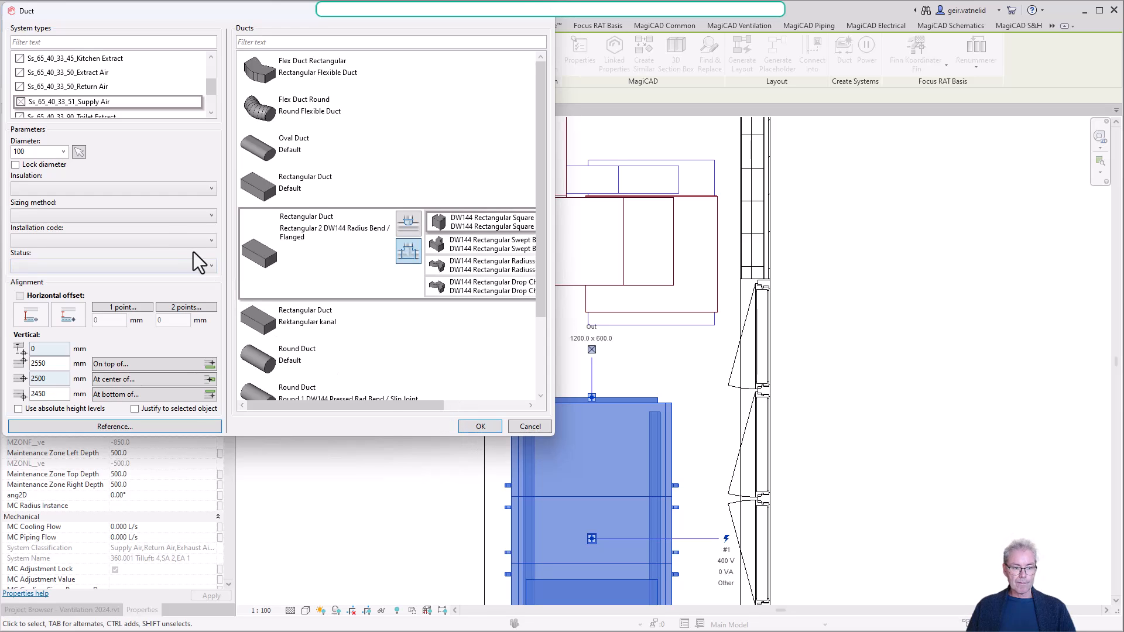
left_click(60, 157)
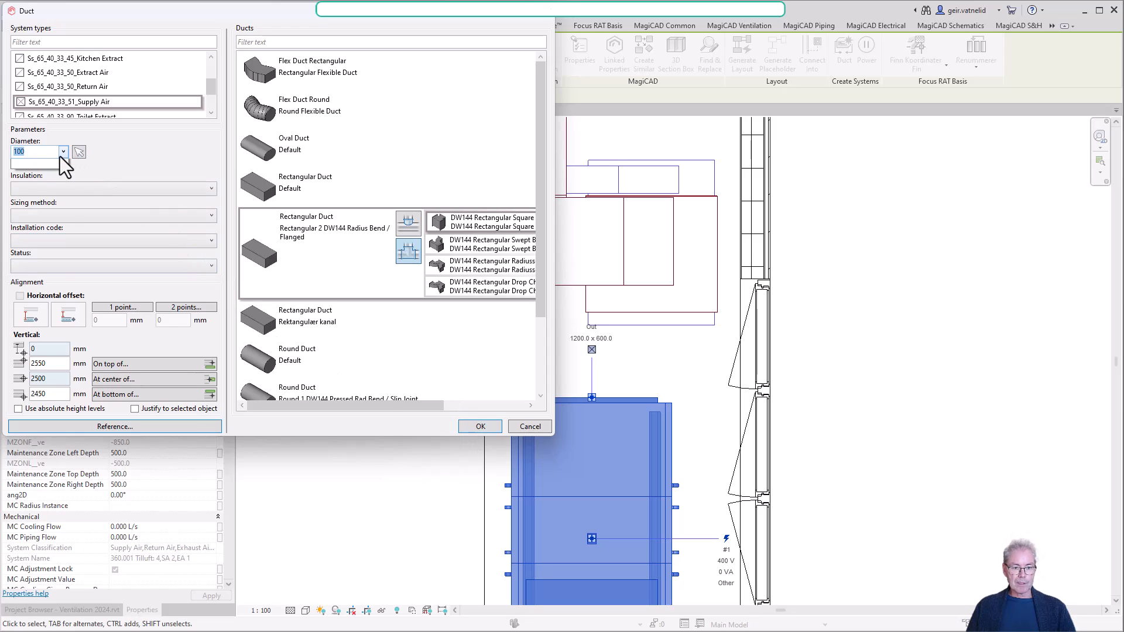
left_click(60, 156)
left_click(348, 259)
left_click(353, 323)
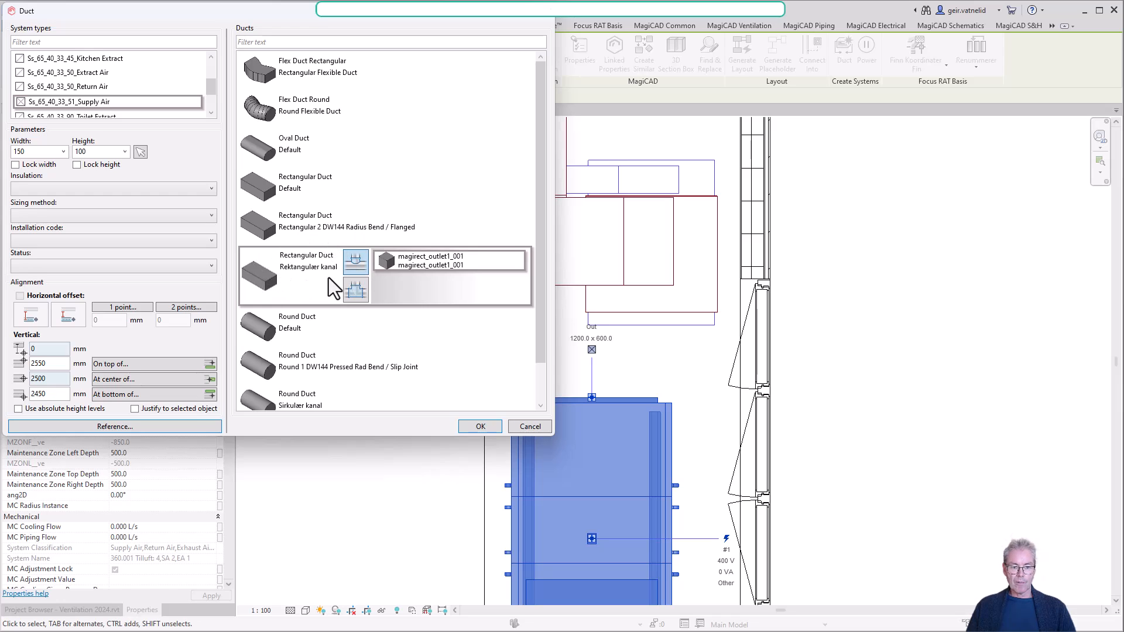
left_click(343, 185)
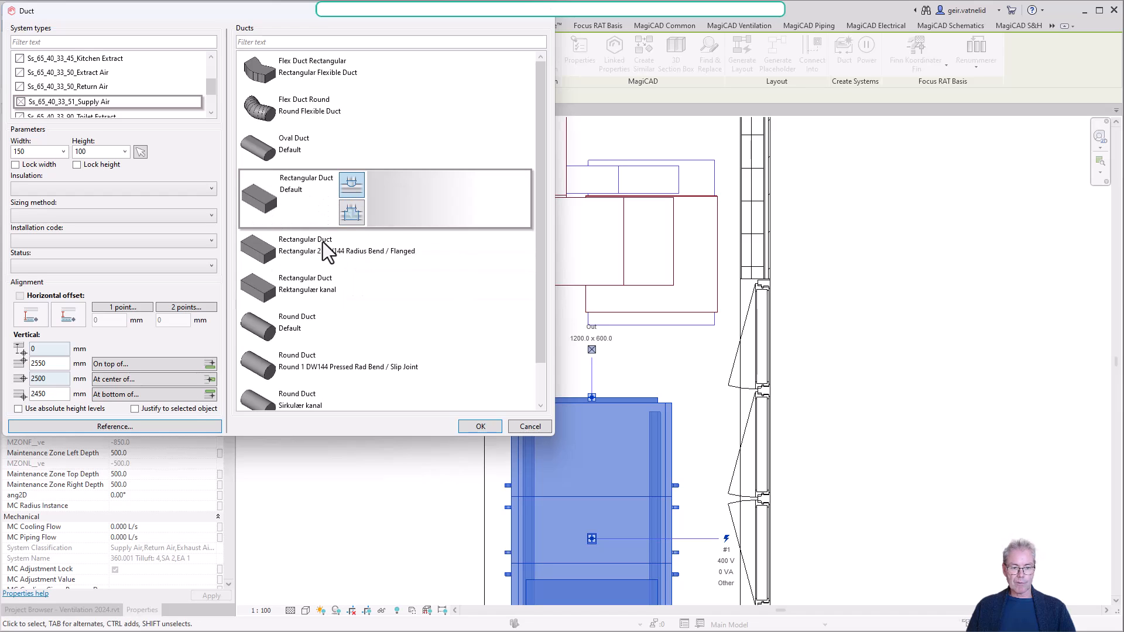
Set the new duct's width to 1200 and height to 600, and accept the duct settings.
left_click(63, 152)
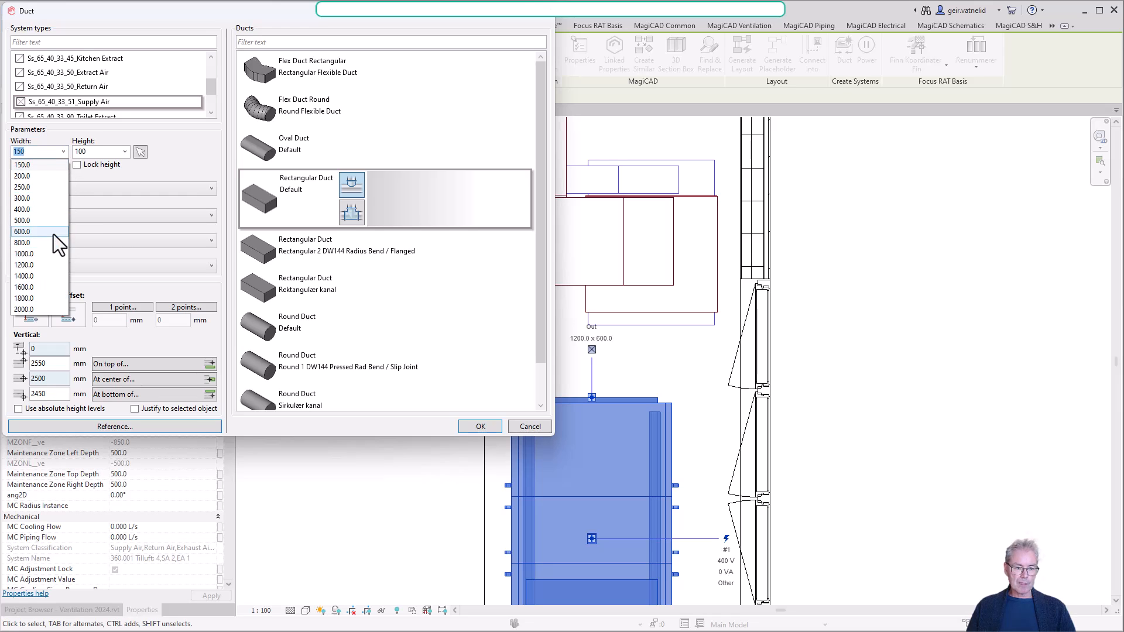
left_click(35, 232)
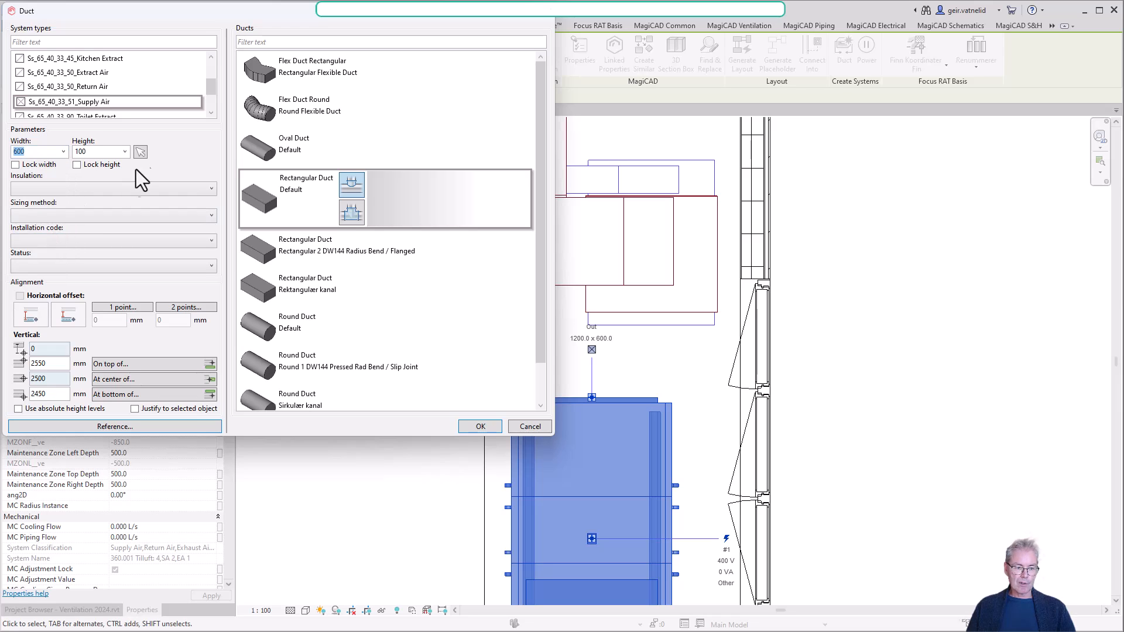
left_click(65, 152)
left_click(30, 254)
left_click(126, 153)
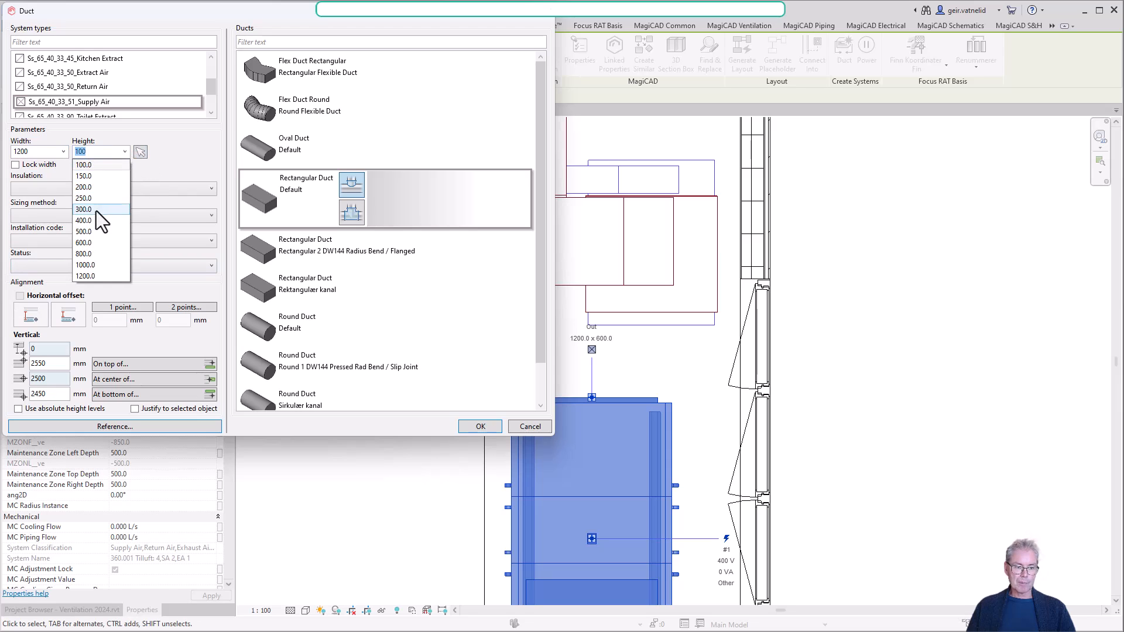
left_click(93, 243)
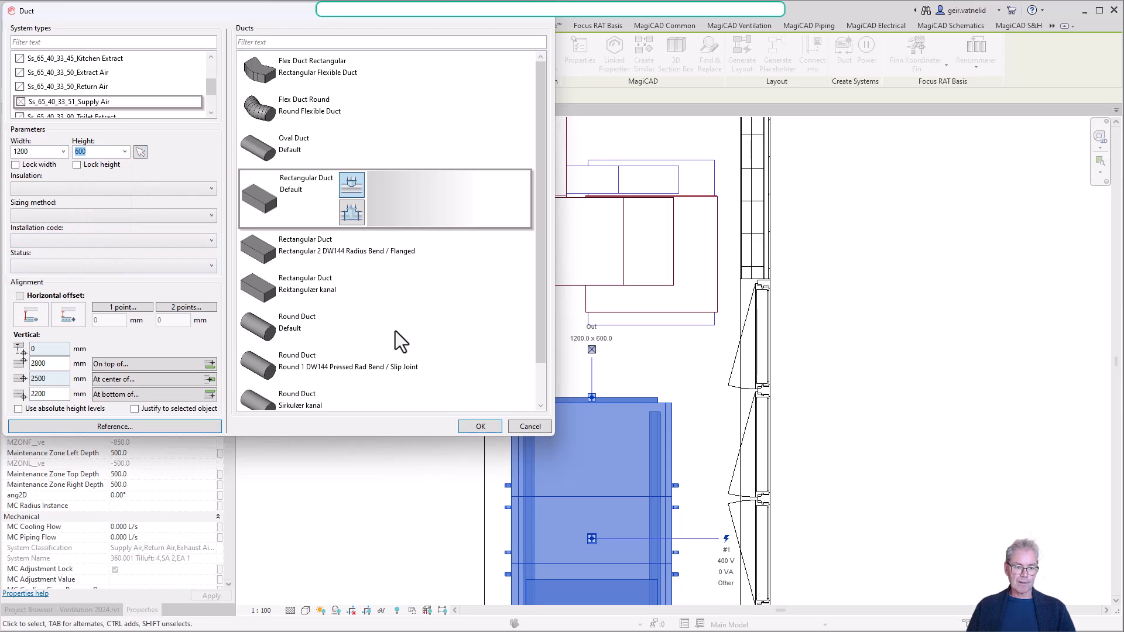
left_click(480, 426)
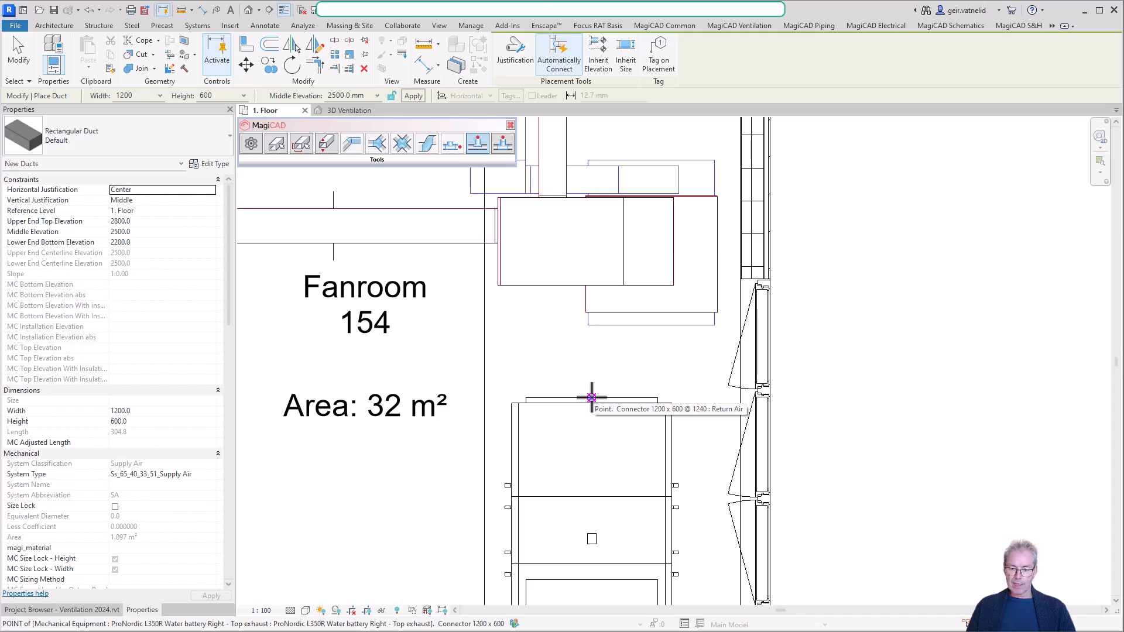
Try to draw a short straight duct from the unit's Connector 1 (Supply Air) towards the existing ducts in the floor plan.
left_click(592, 398)
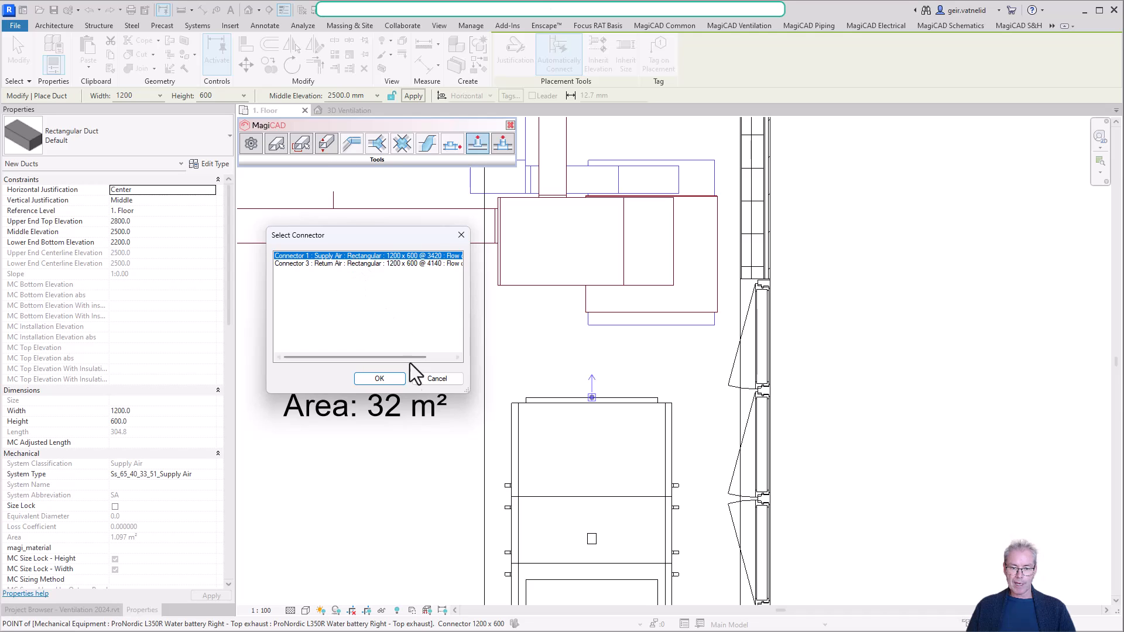
left_click(378, 378)
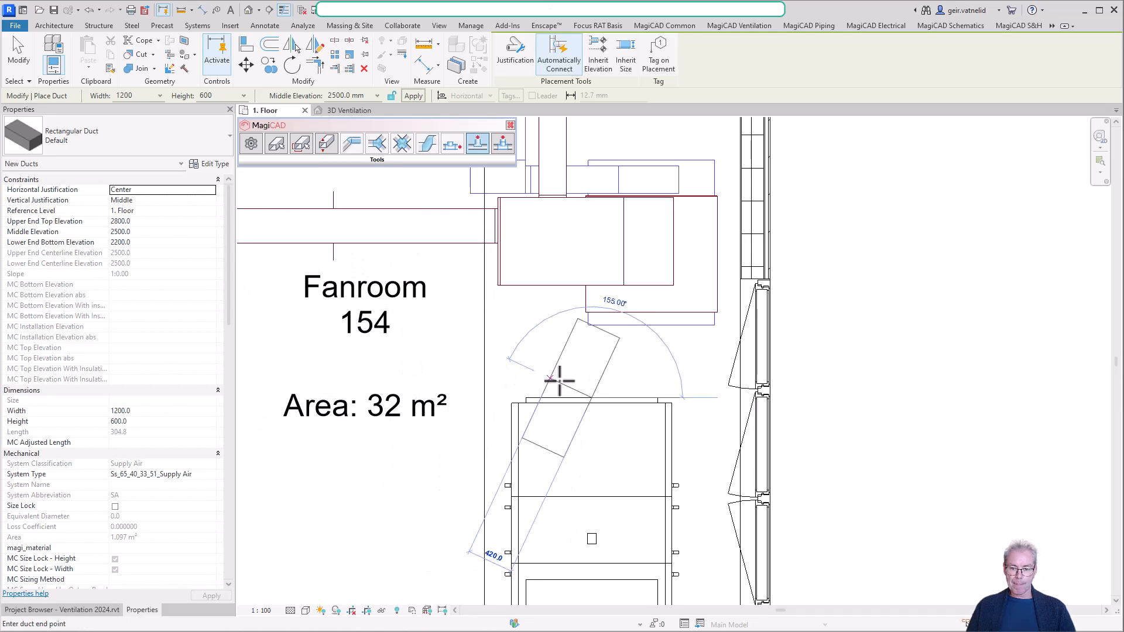
left_click(589, 357)
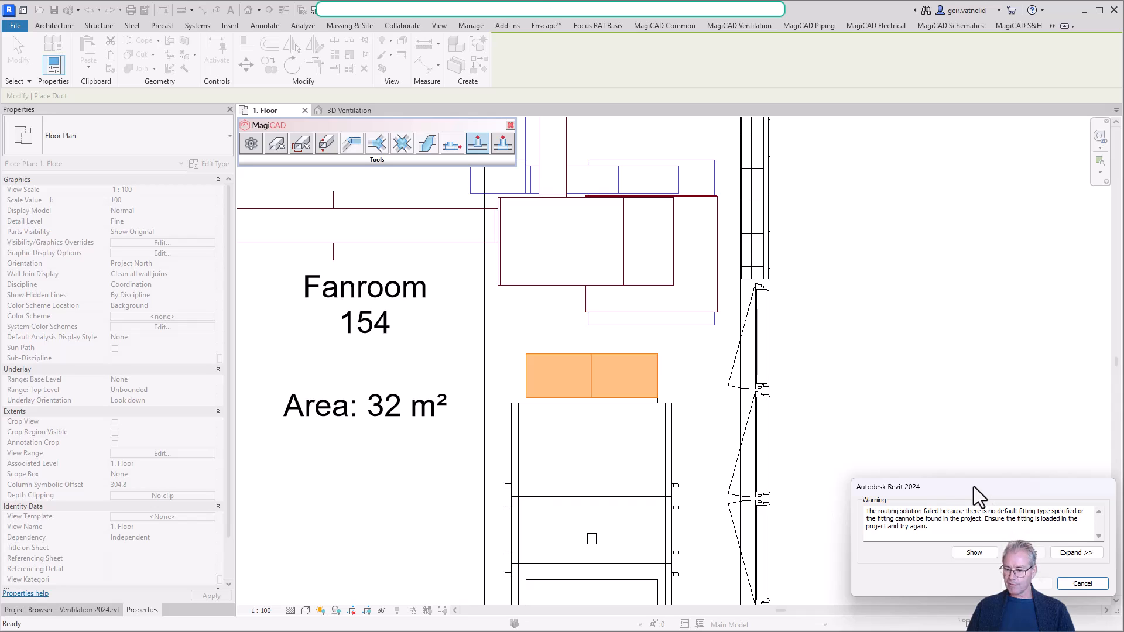
left_click(1083, 584)
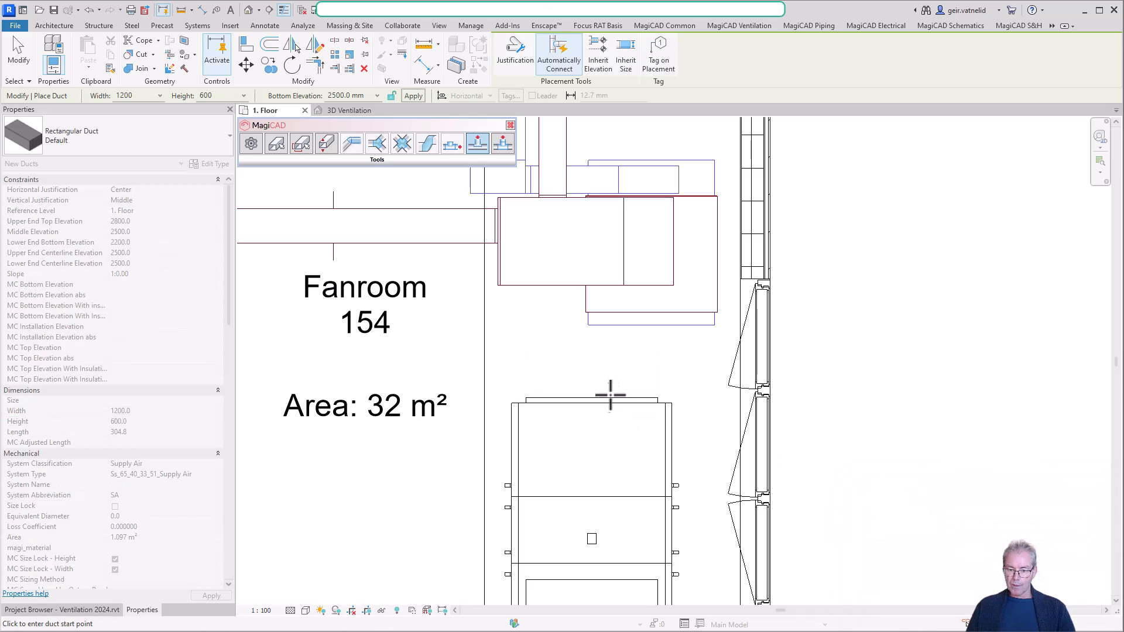
key("Escape")
Select the section line passing through Fanroom 154 and extend its head end slightly away from the building.
left_click(592, 400)
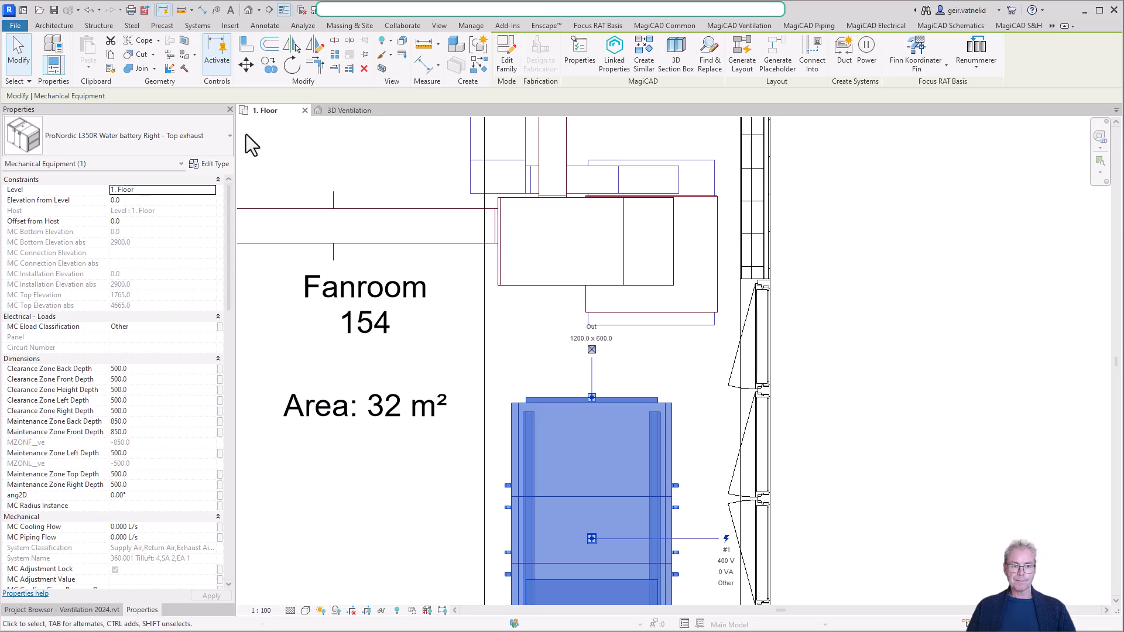
scroll(350, 208, "down", 3)
scroll(350, 207, "down", 5)
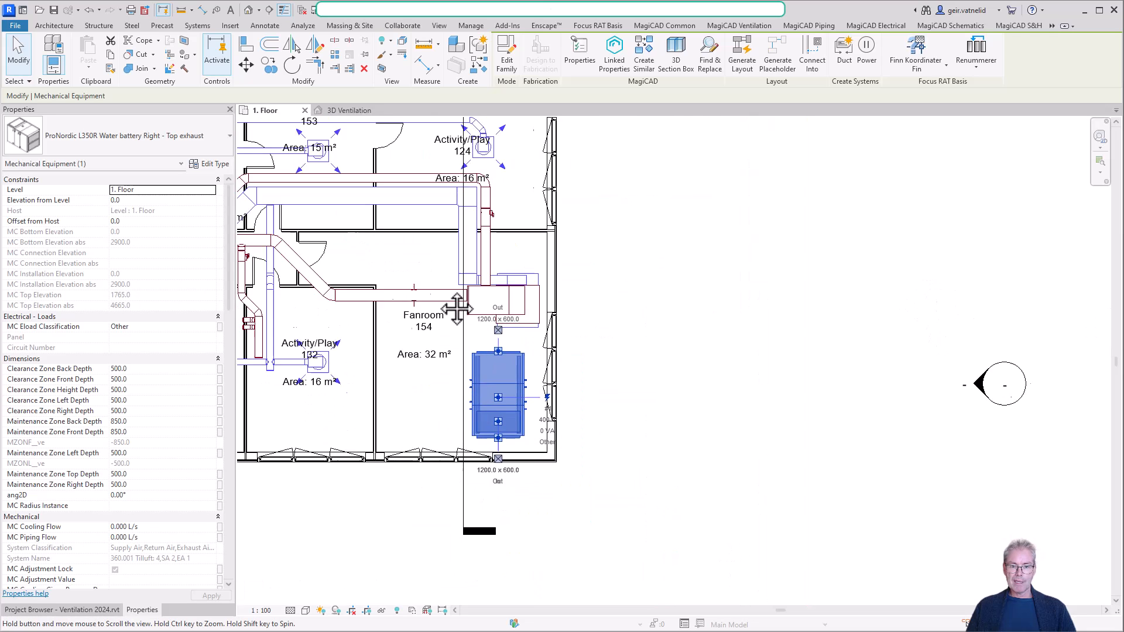
scroll(460, 283, "down", 3)
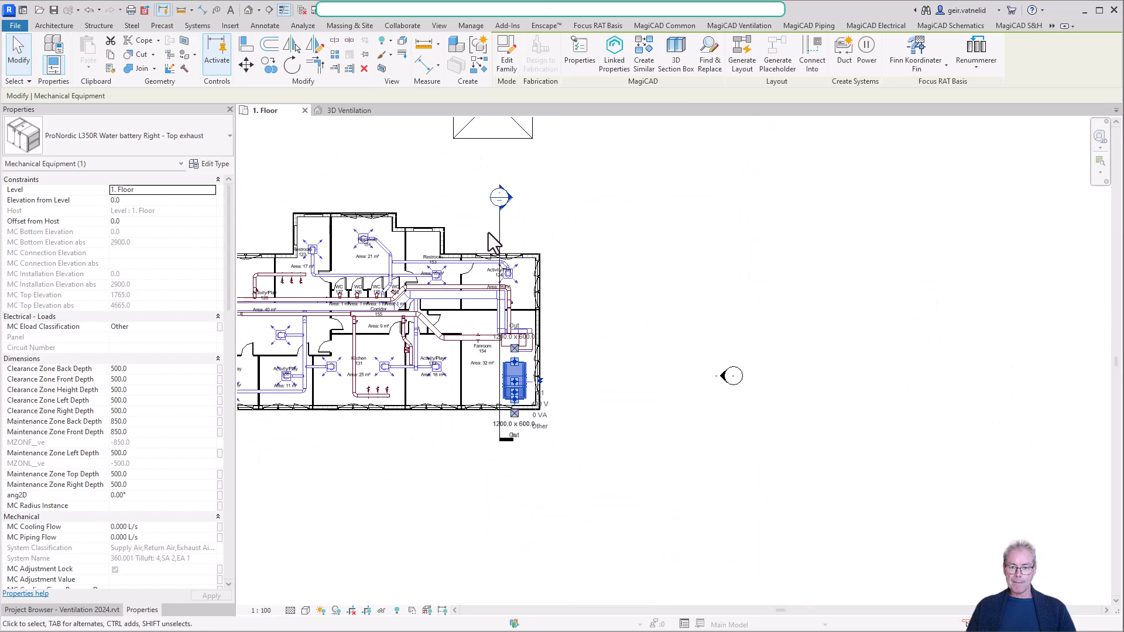
left_click(497, 216)
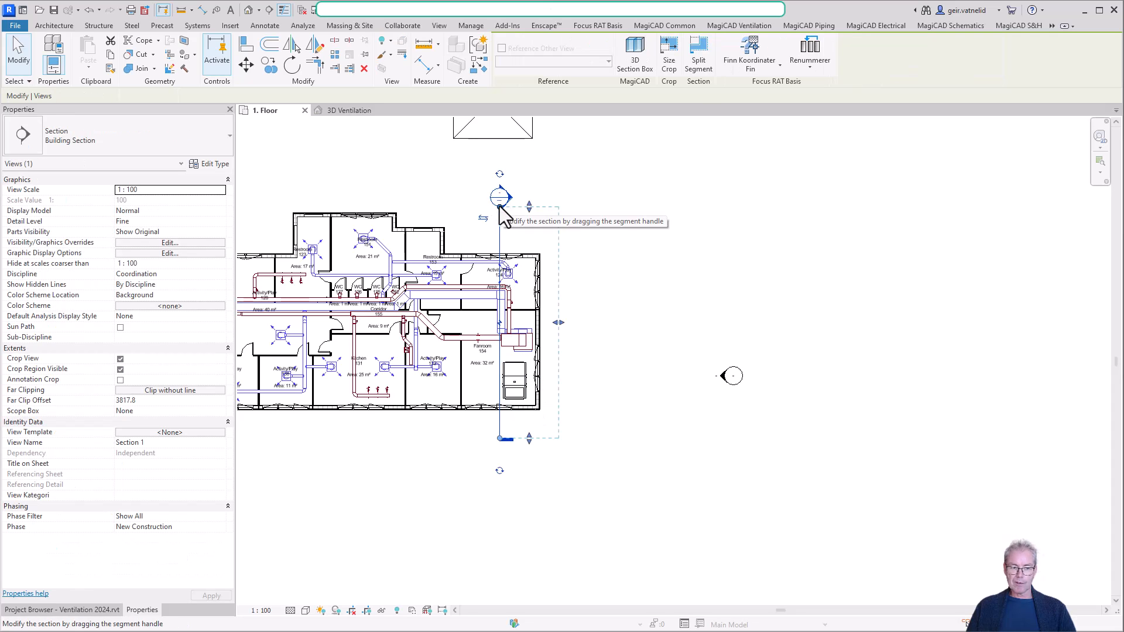
left_click_drag(499, 206, 499, 202)
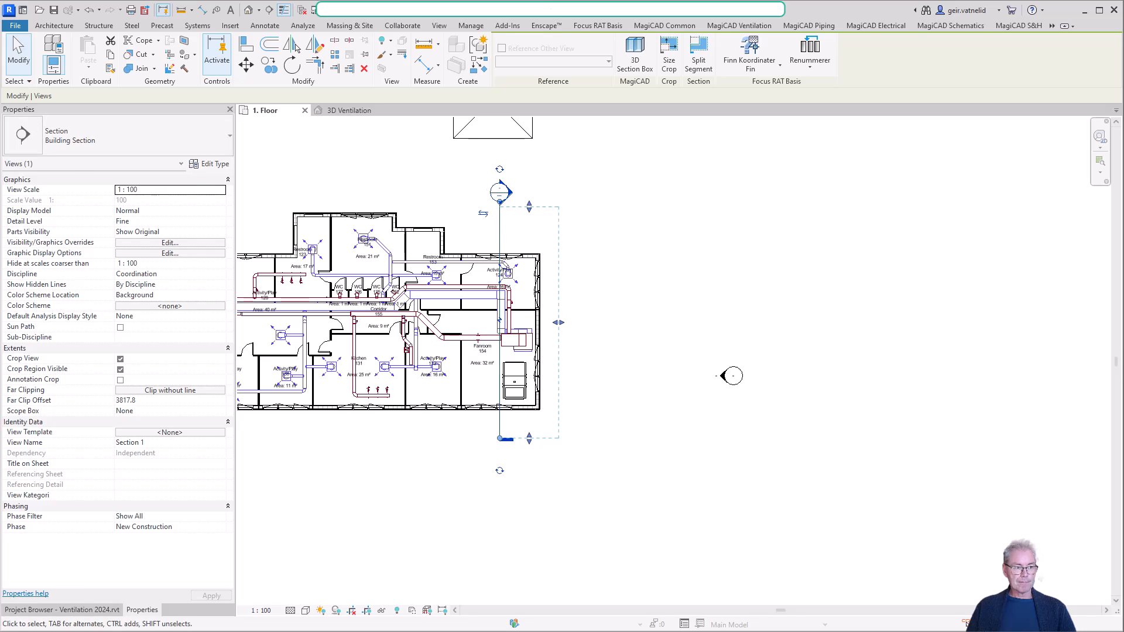
Open the Section 1 view and inspect the lower rectangular supply duct next to the air handling unit.
left_click(62, 610)
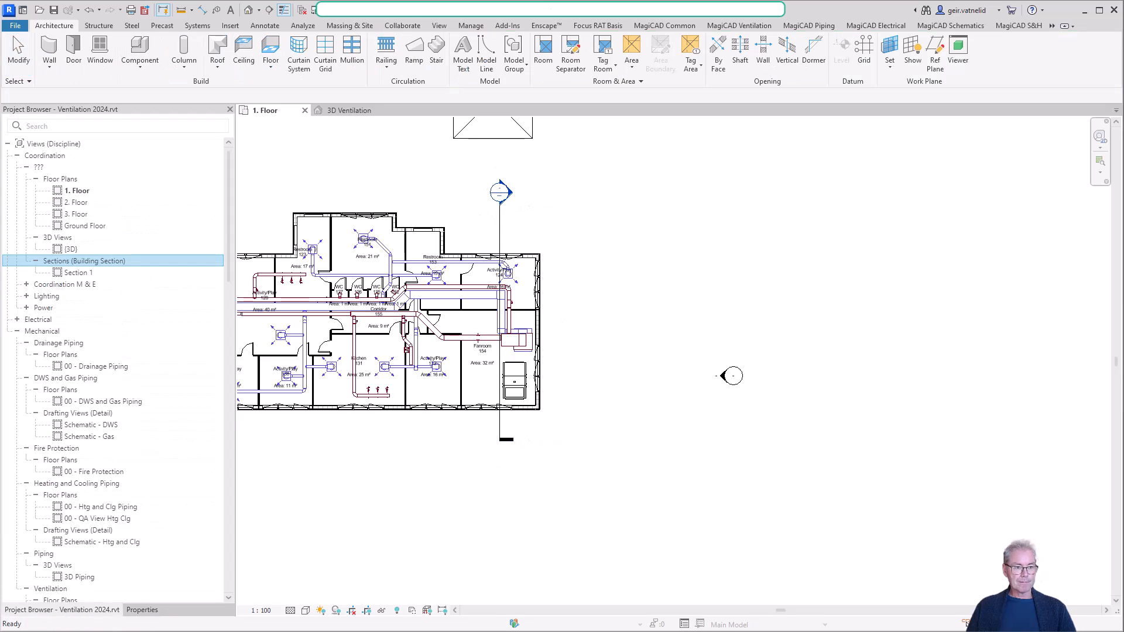
left_click(71, 271)
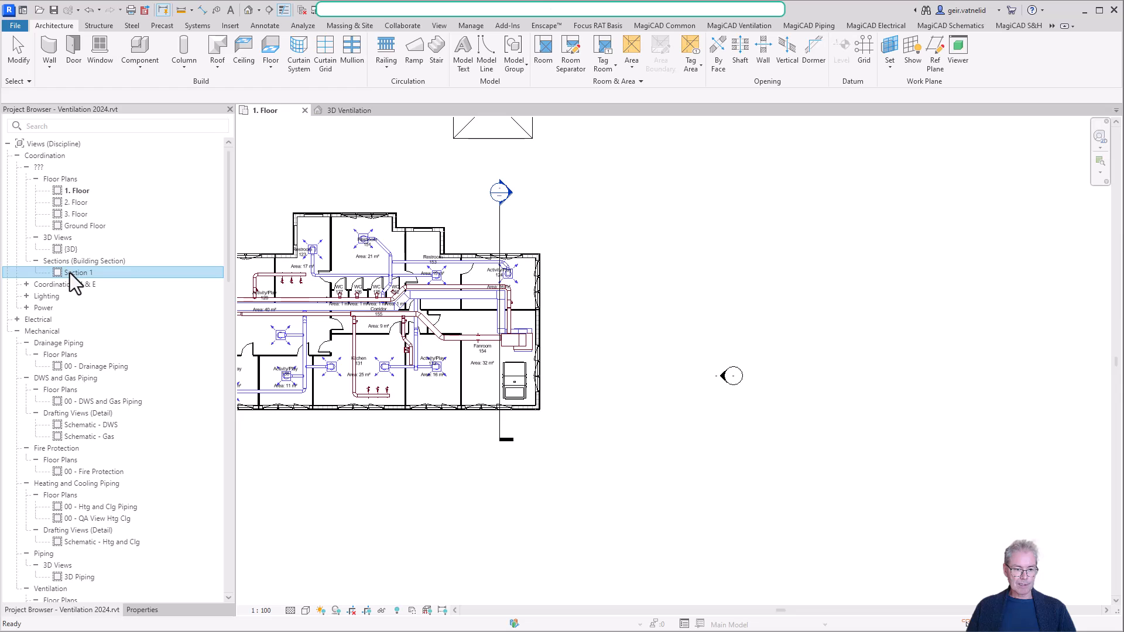
double_click(69, 273)
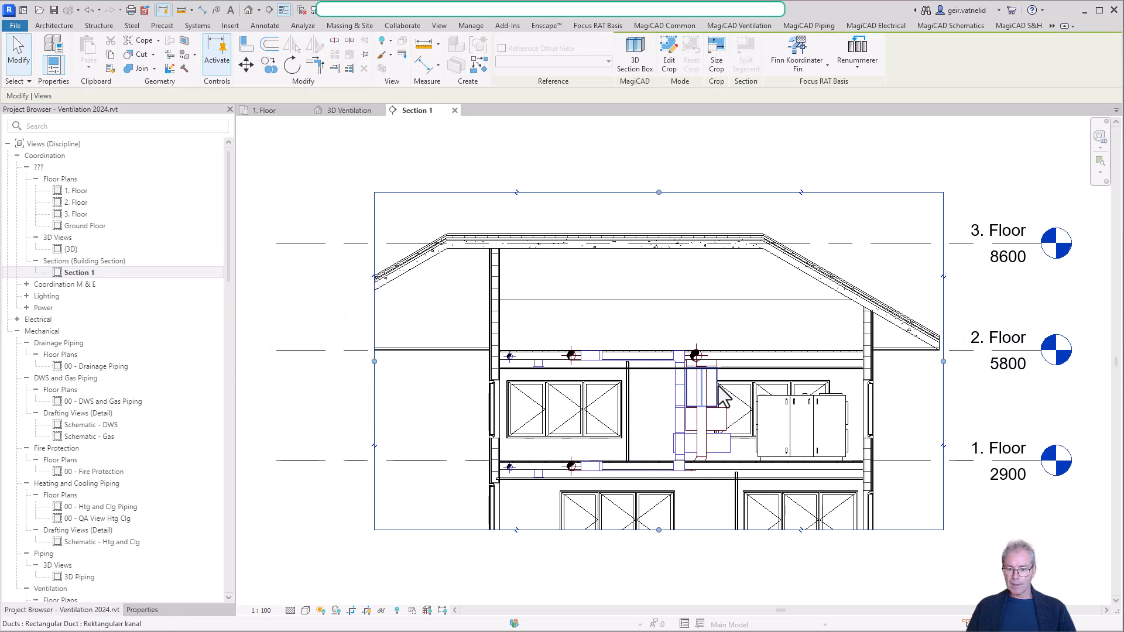
scroll(697, 457, "up", 3)
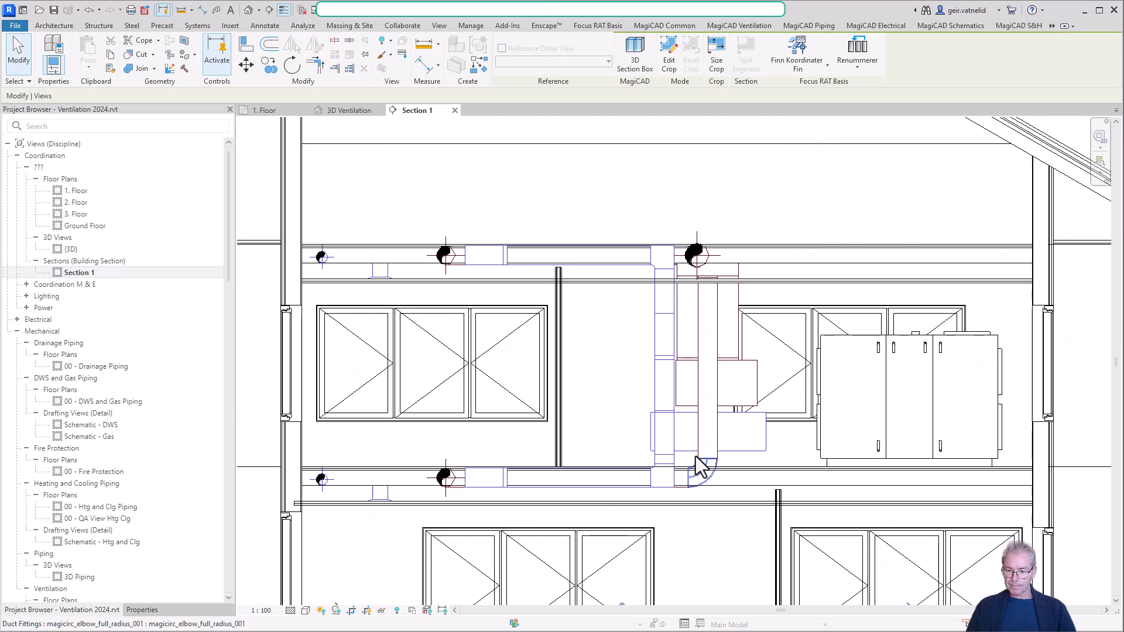
left_click(766, 440)
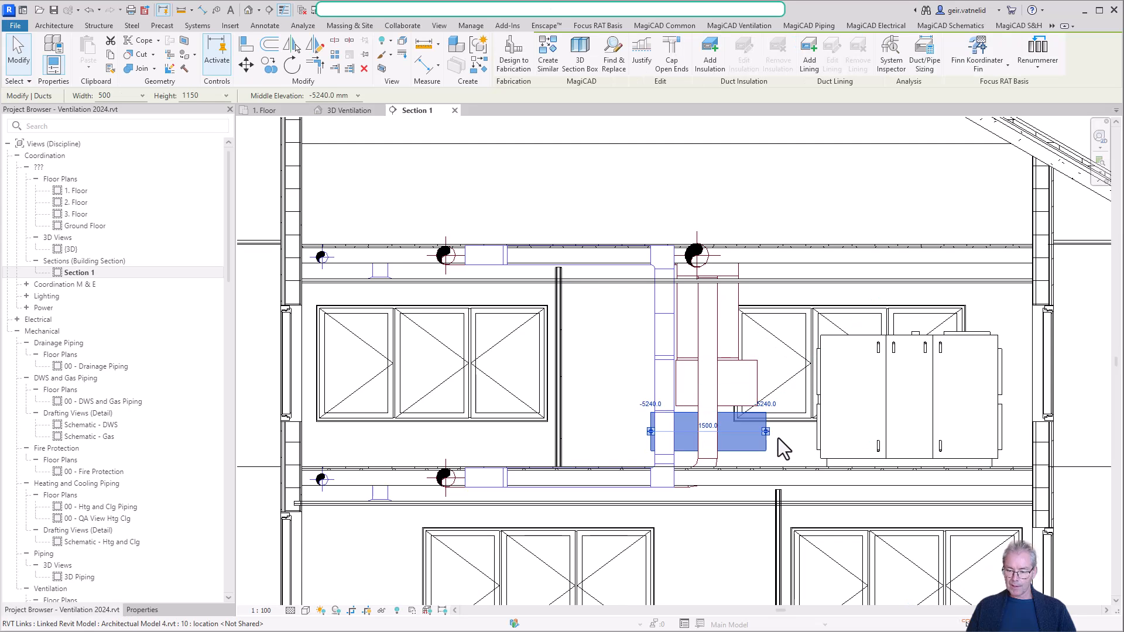
scroll(779, 452, "up", 4)
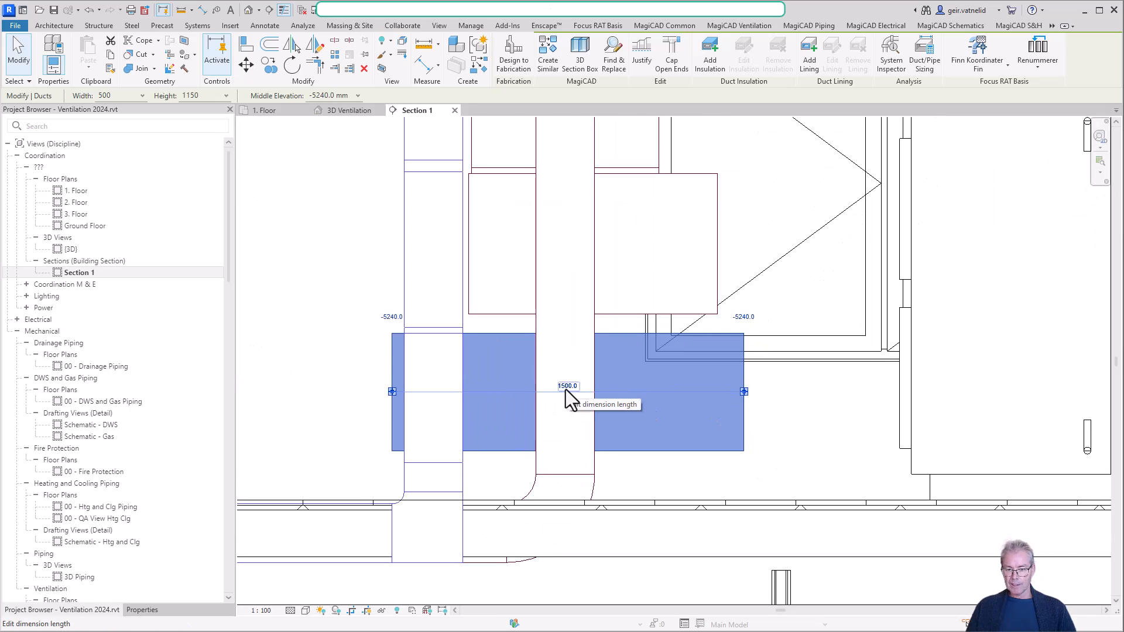
scroll(565, 388, "down", 2)
scroll(566, 389, "down", 1)
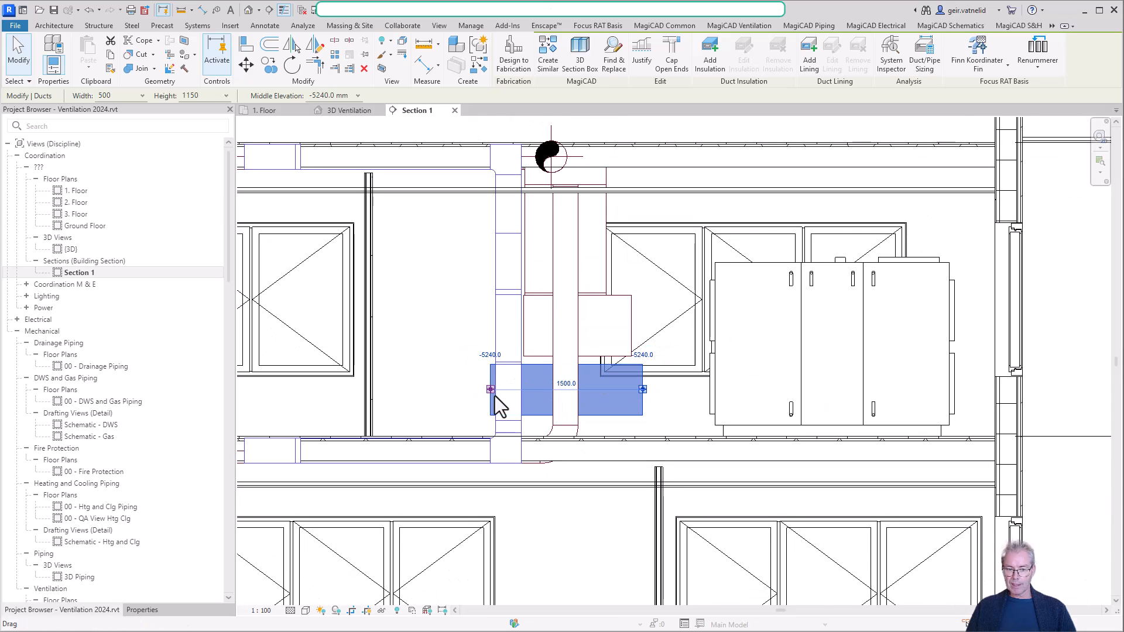
scroll(495, 395, "down", 2)
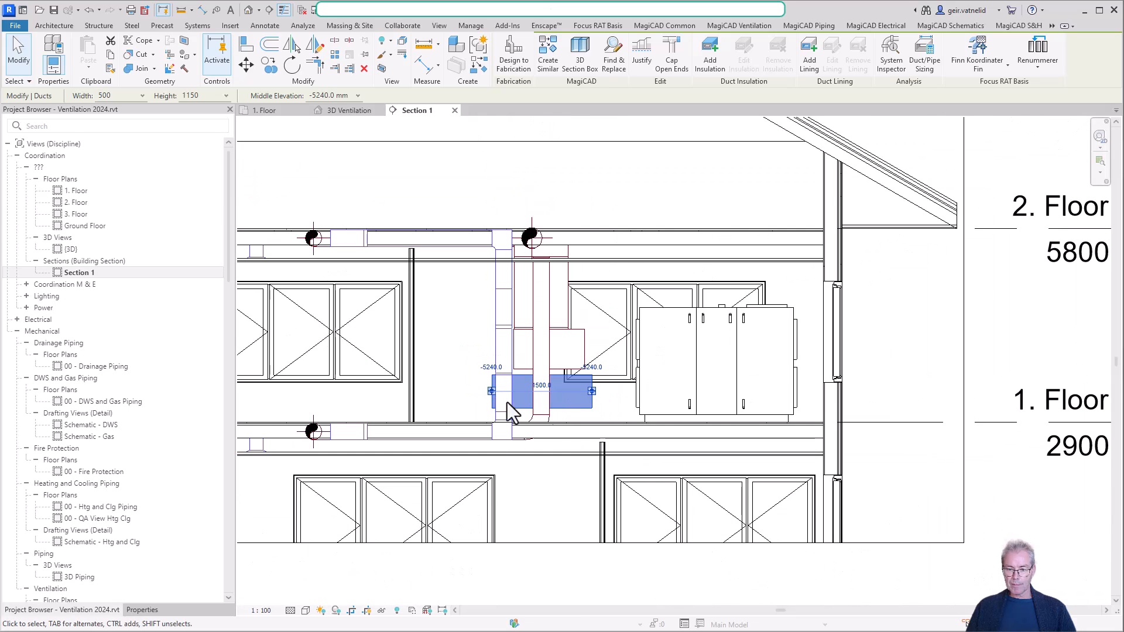
Draw a supply duct about 380 mm long straight out from the air handling unit's lower outlet, 600 wide and 1200 high in the section.
left_click(637, 392)
scroll(629, 390, "up", 1)
scroll(628, 390, "up", 2)
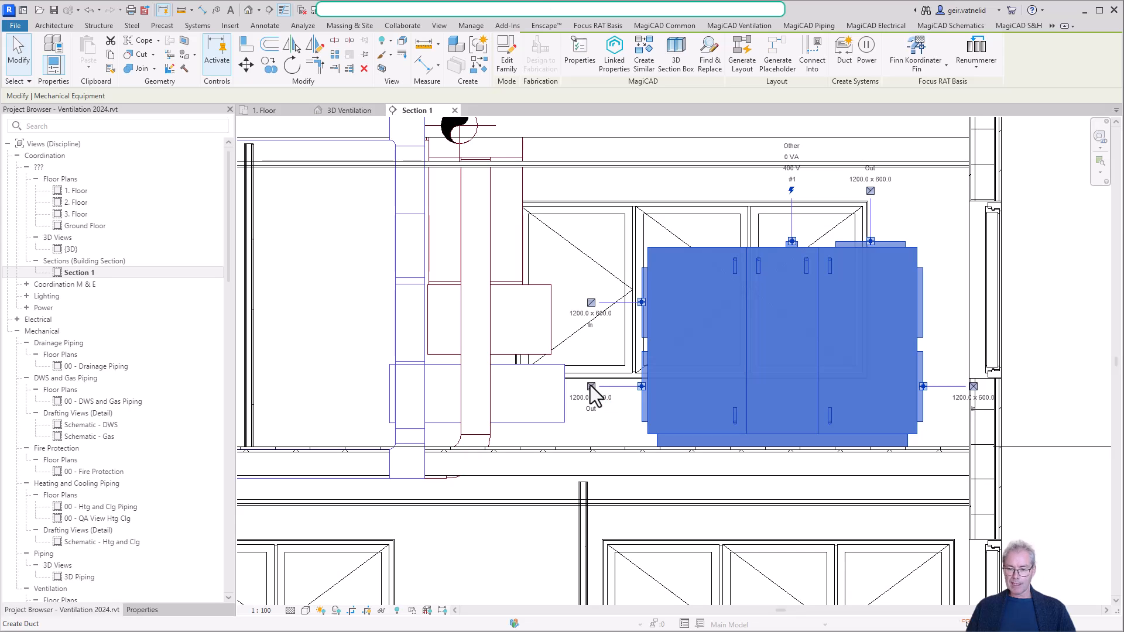
key("Escape")
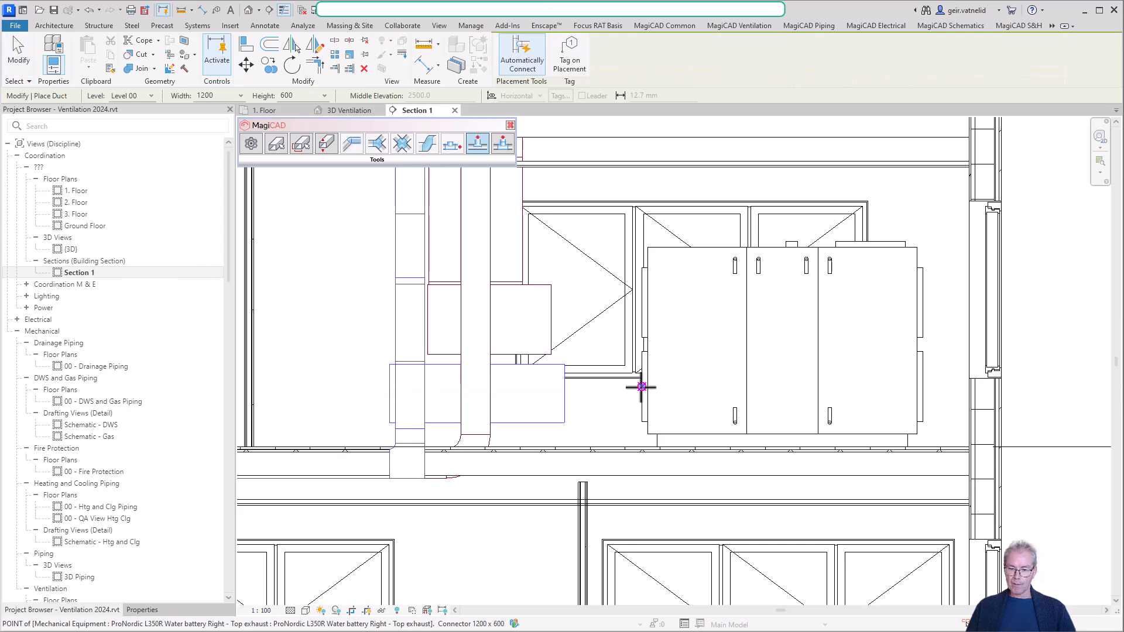
left_click(618, 387)
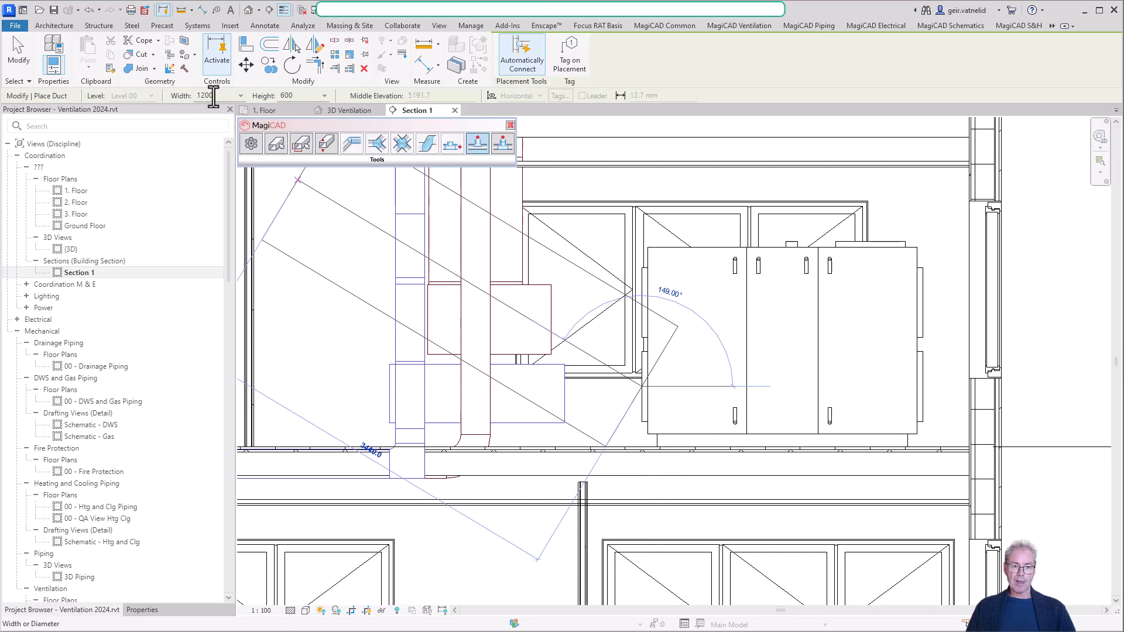
left_click(242, 95)
left_click(241, 95)
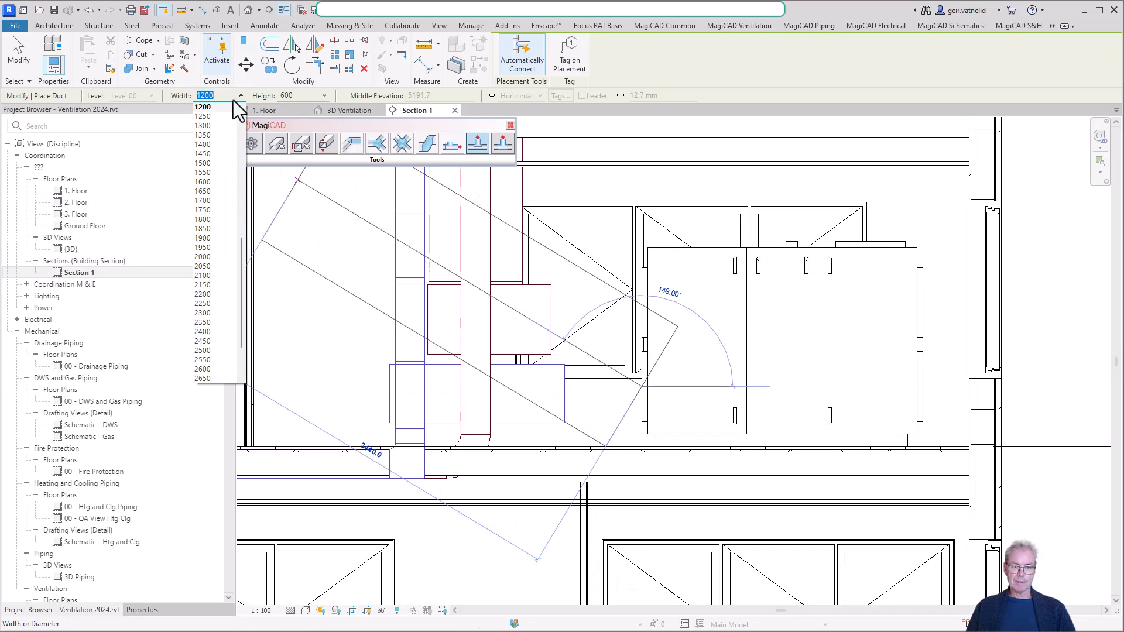
left_click(241, 121)
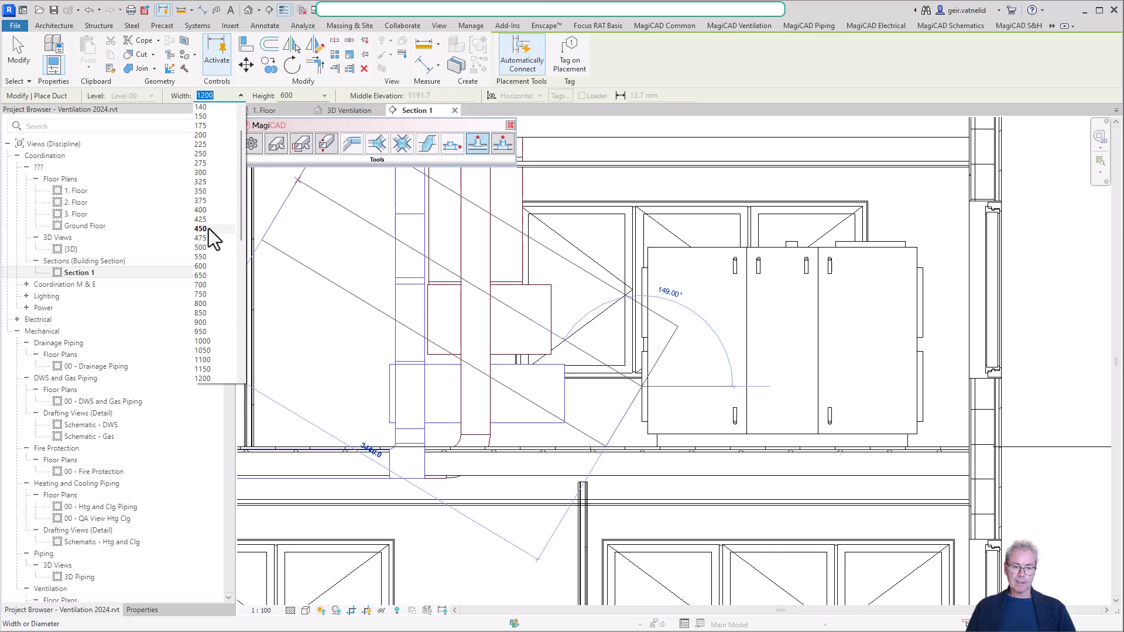
left_click(209, 266)
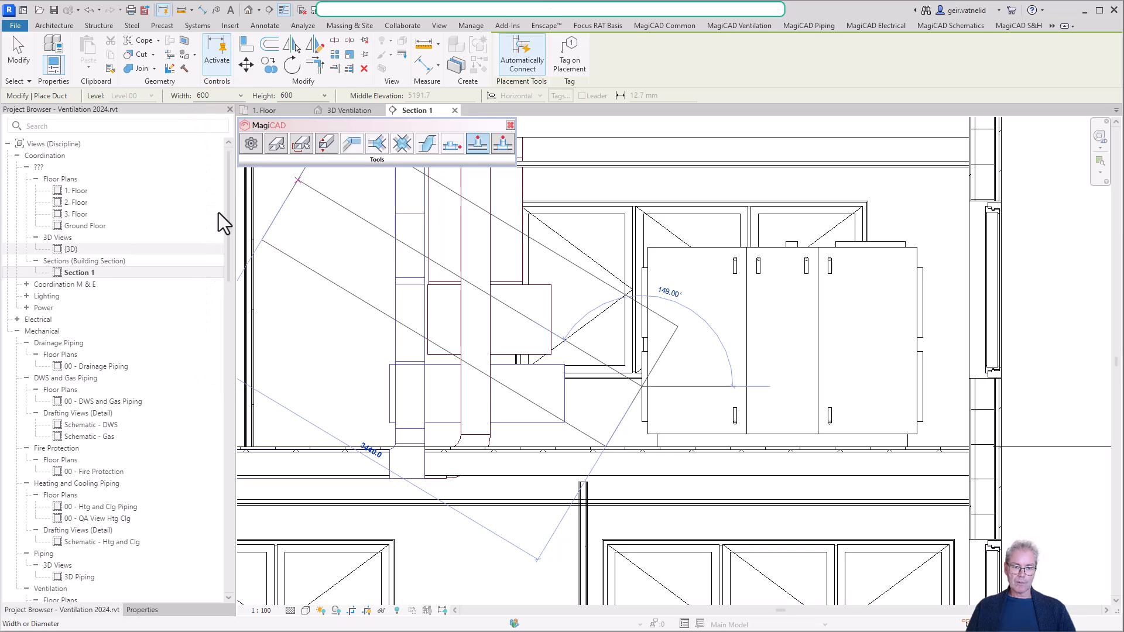
left_click(325, 96)
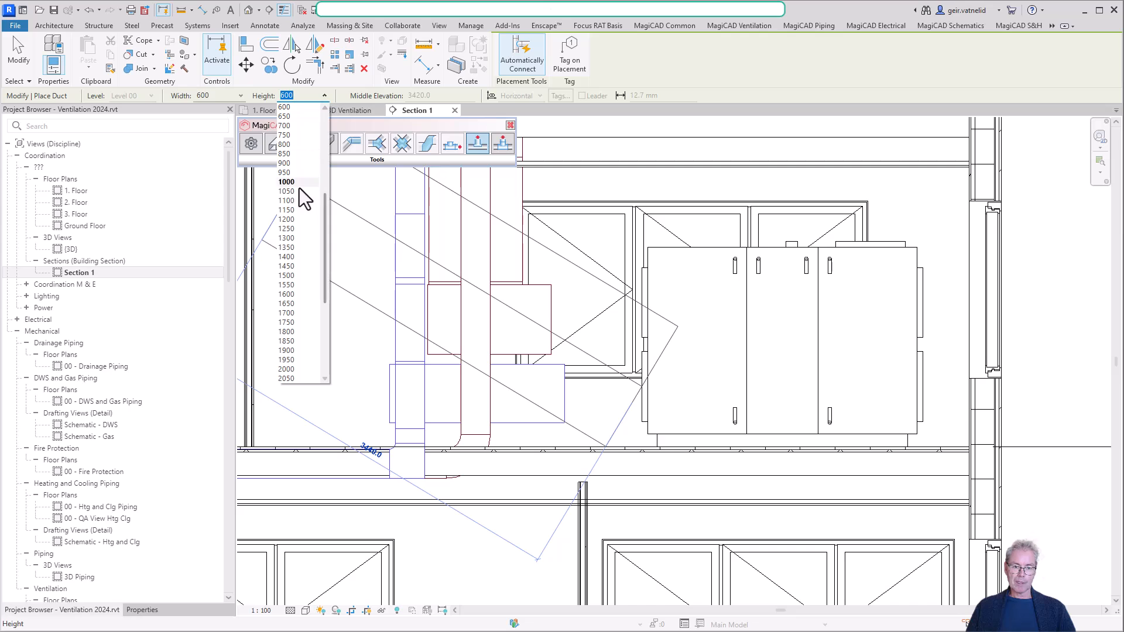
left_click(294, 221)
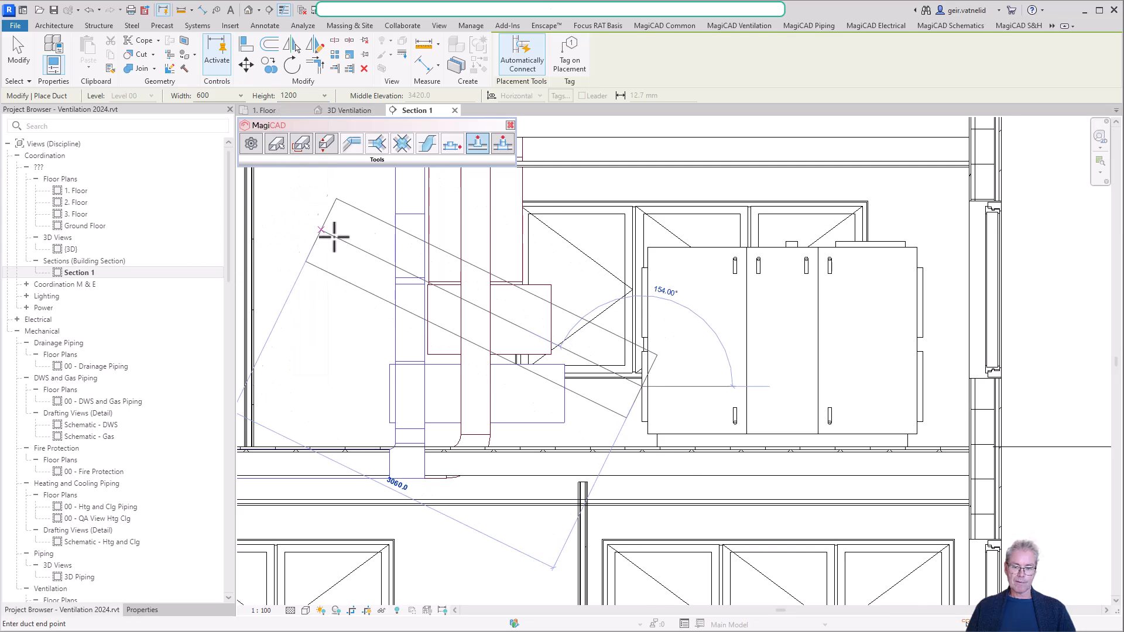
left_click(598, 386)
key("Escape")
key("Escape")
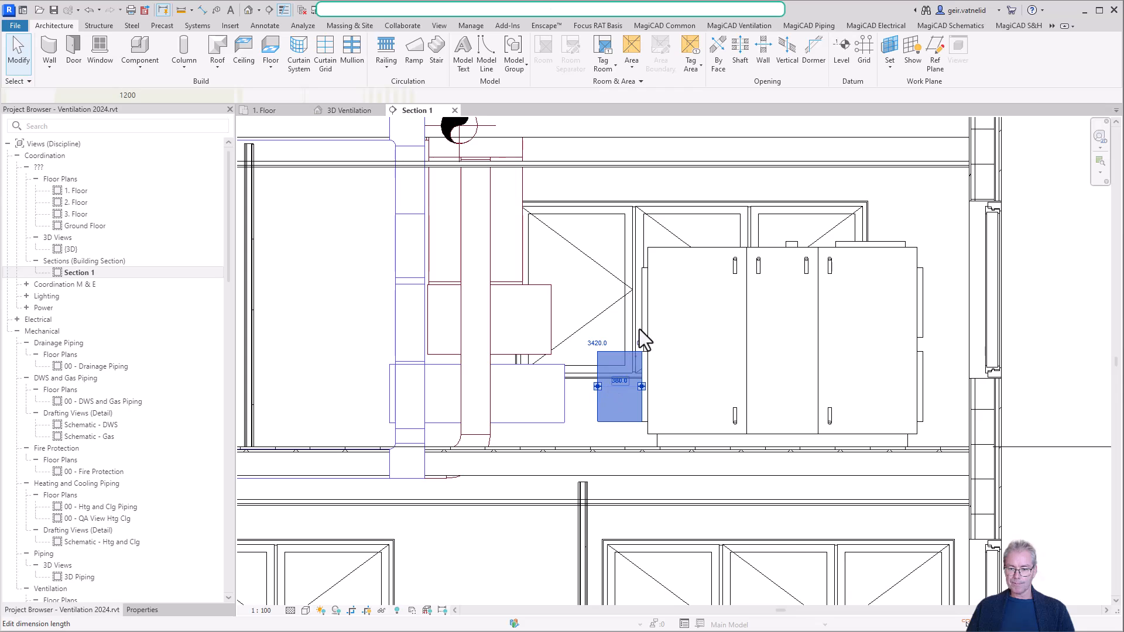
key("Escape")
Draw a duct from the unit's upper inlet, 600 wide and 1200 high, ending in line with the lower duct's end.
left_click(641, 311)
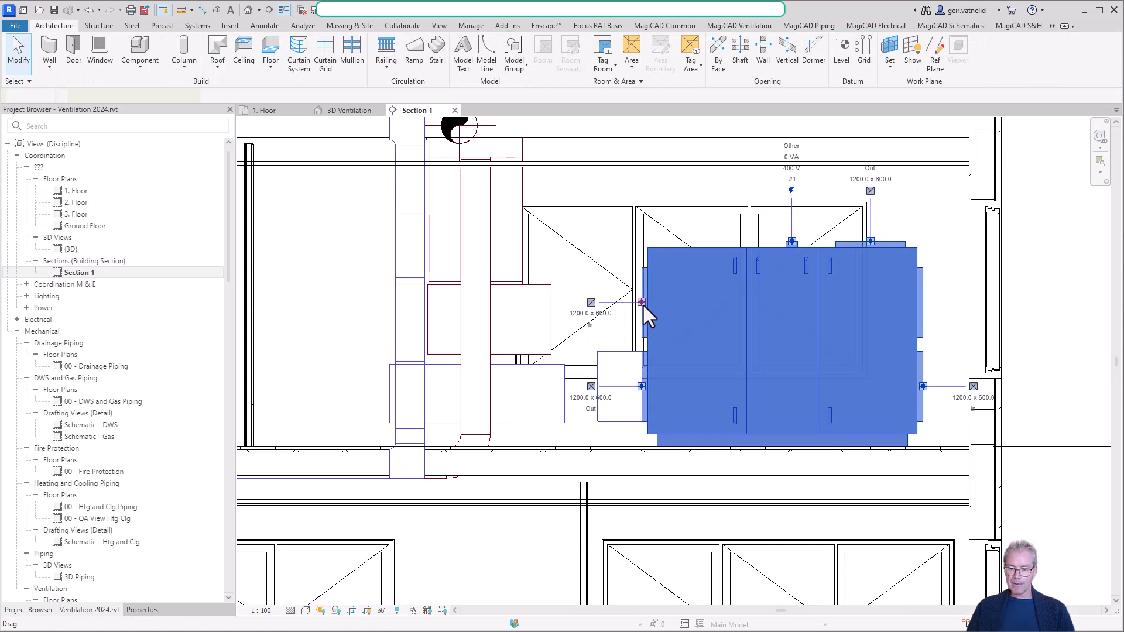
left_click(592, 312)
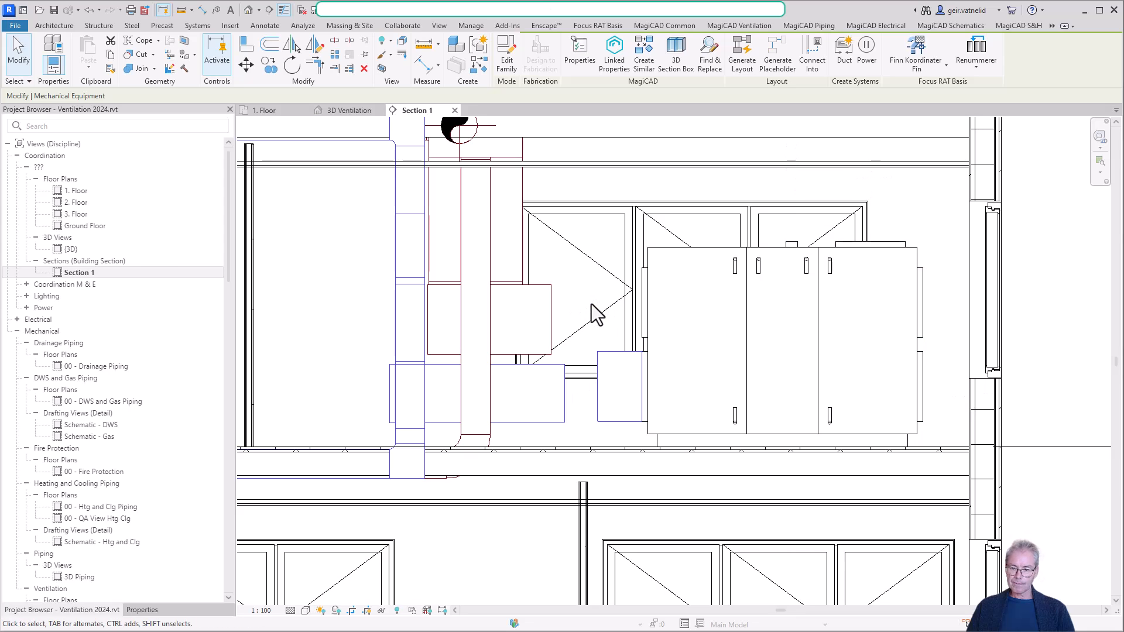
left_click(643, 303)
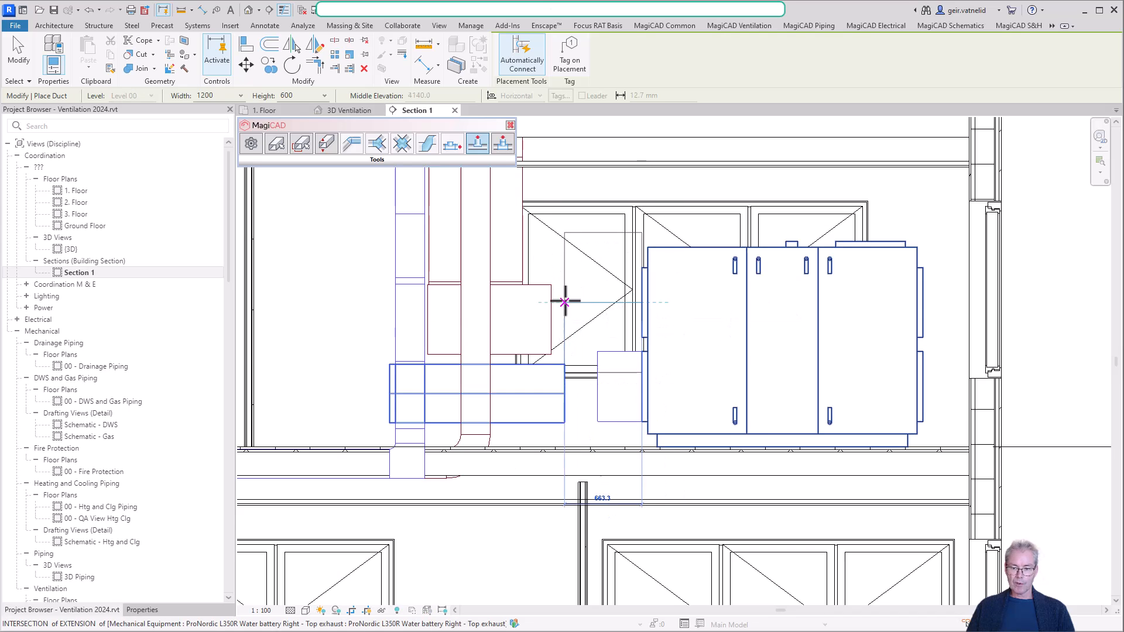
left_click(241, 97)
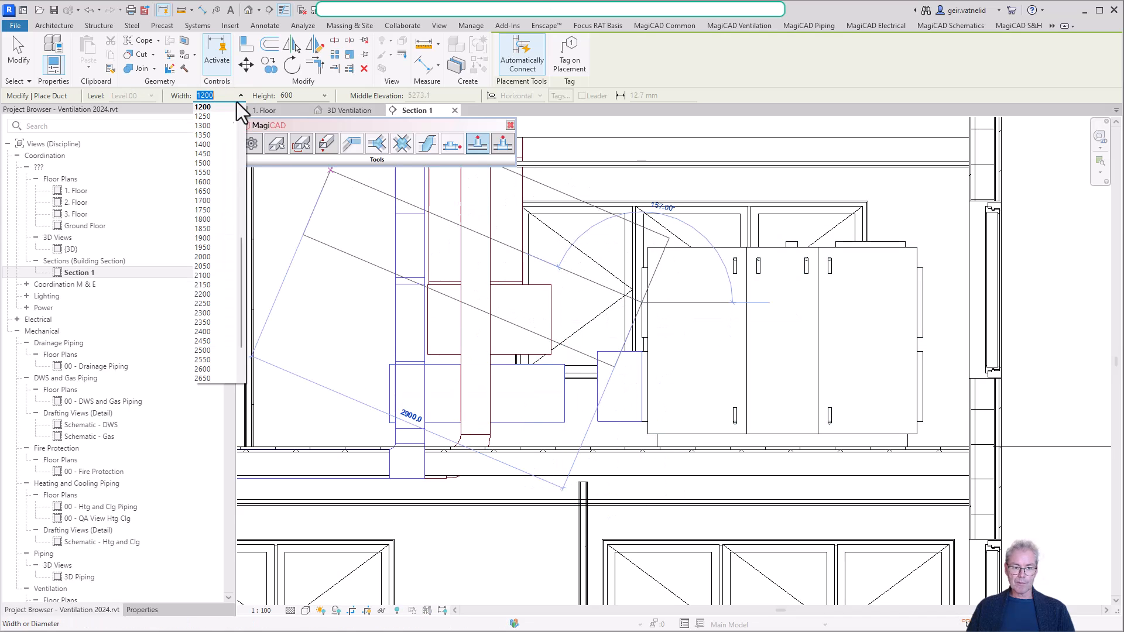
scroll(235, 116, "up", 5)
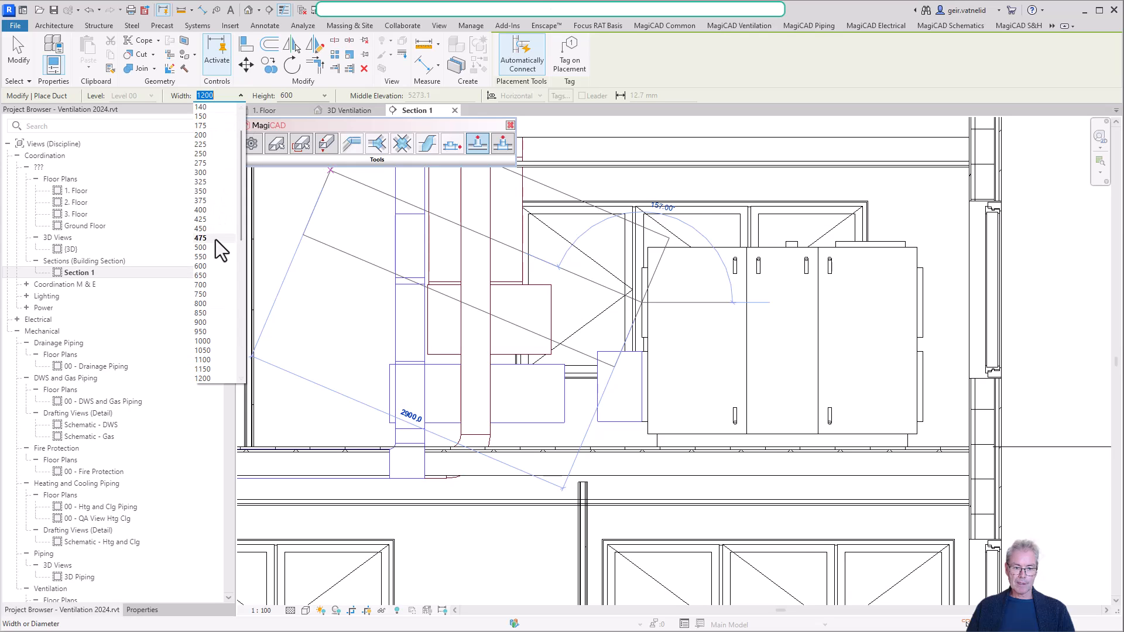
left_click(209, 266)
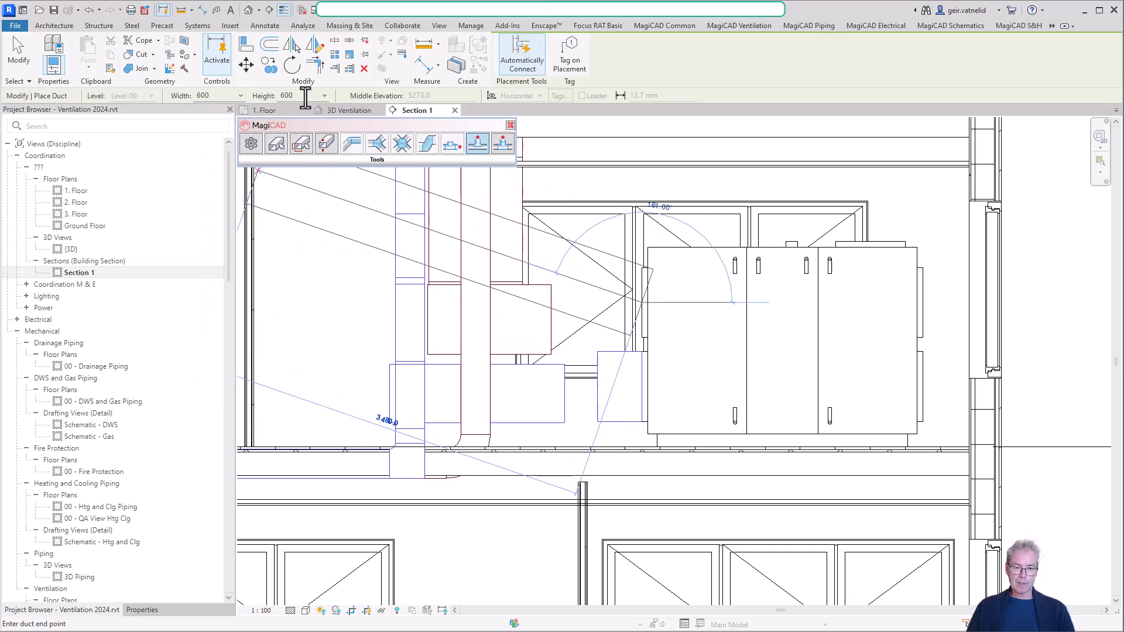
left_click(323, 97)
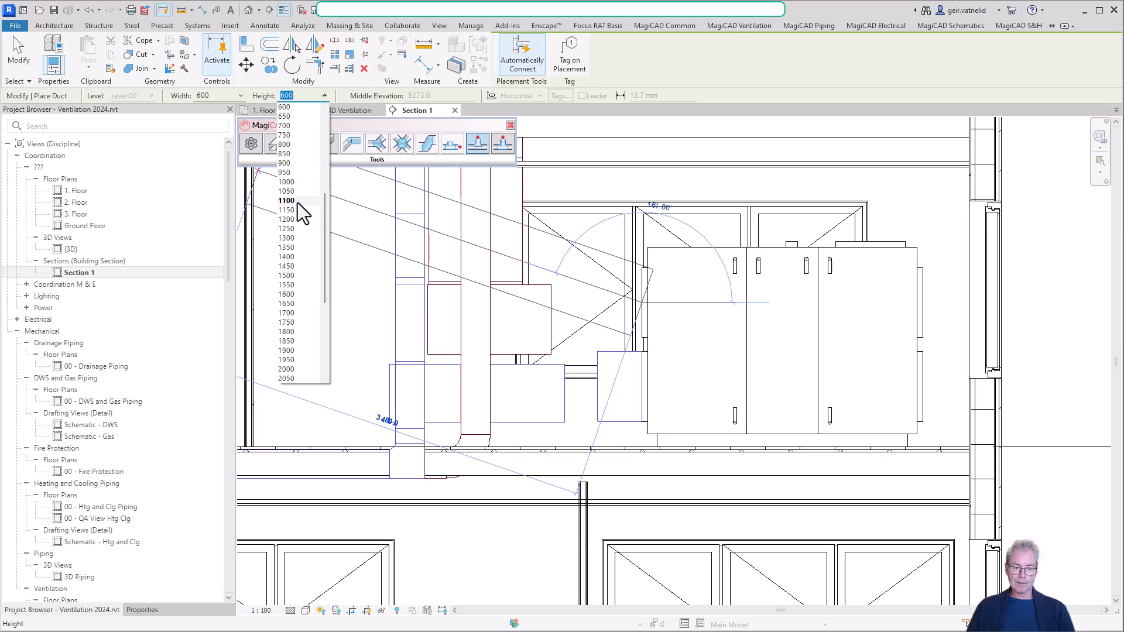
left_click(294, 219)
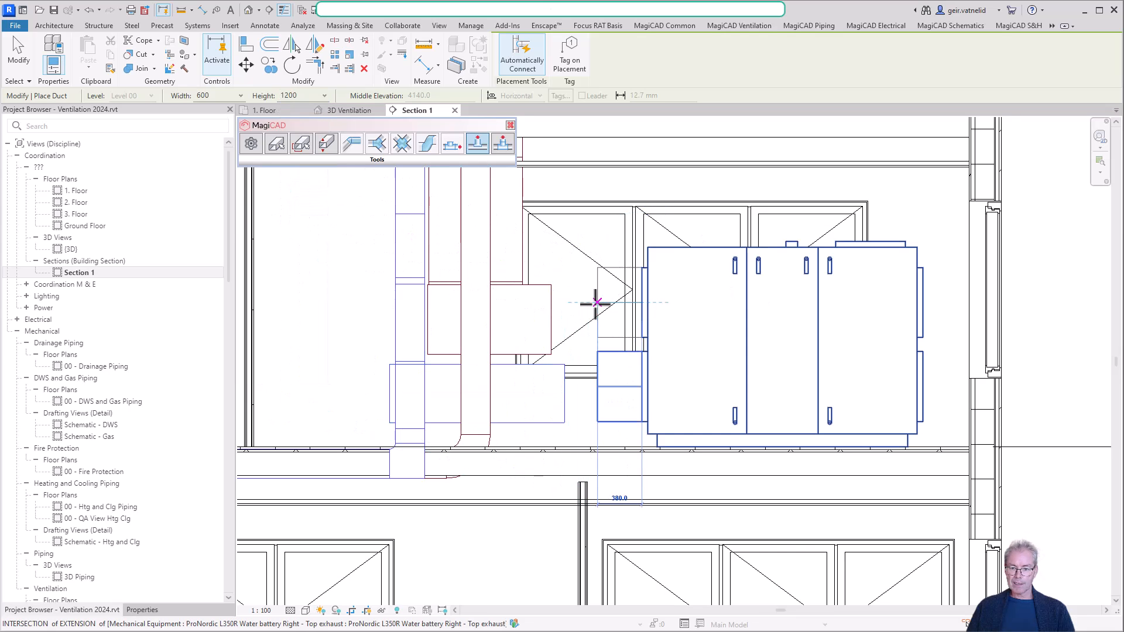
key("Escape")
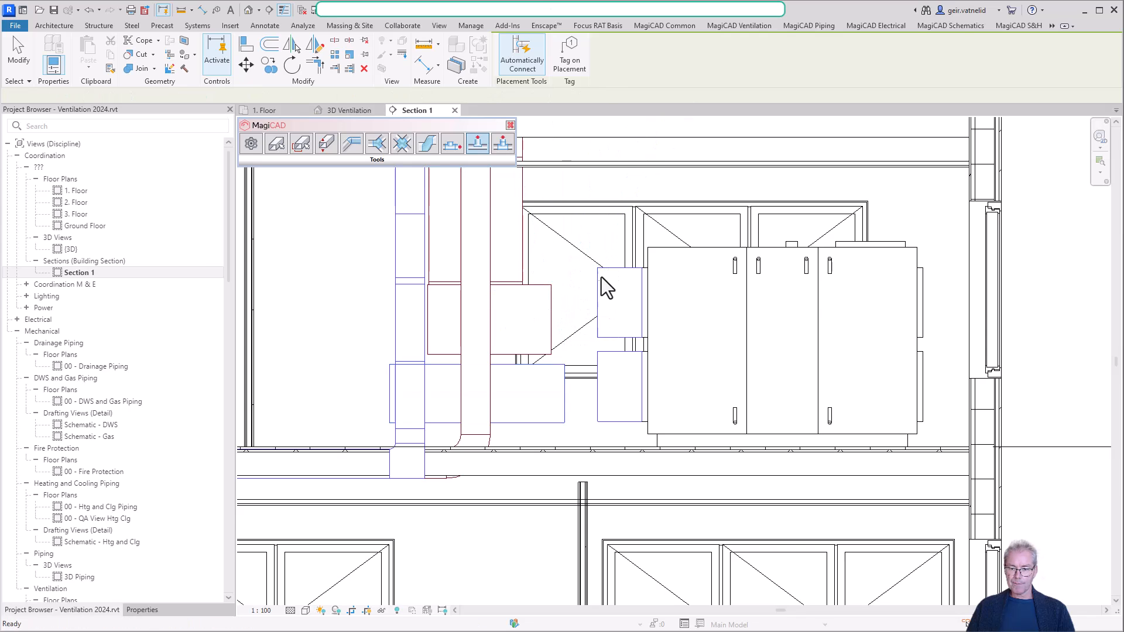
Change the upper stub duct's system type to Ss_65_40_33_50_Extract Air.
left_click(598, 296)
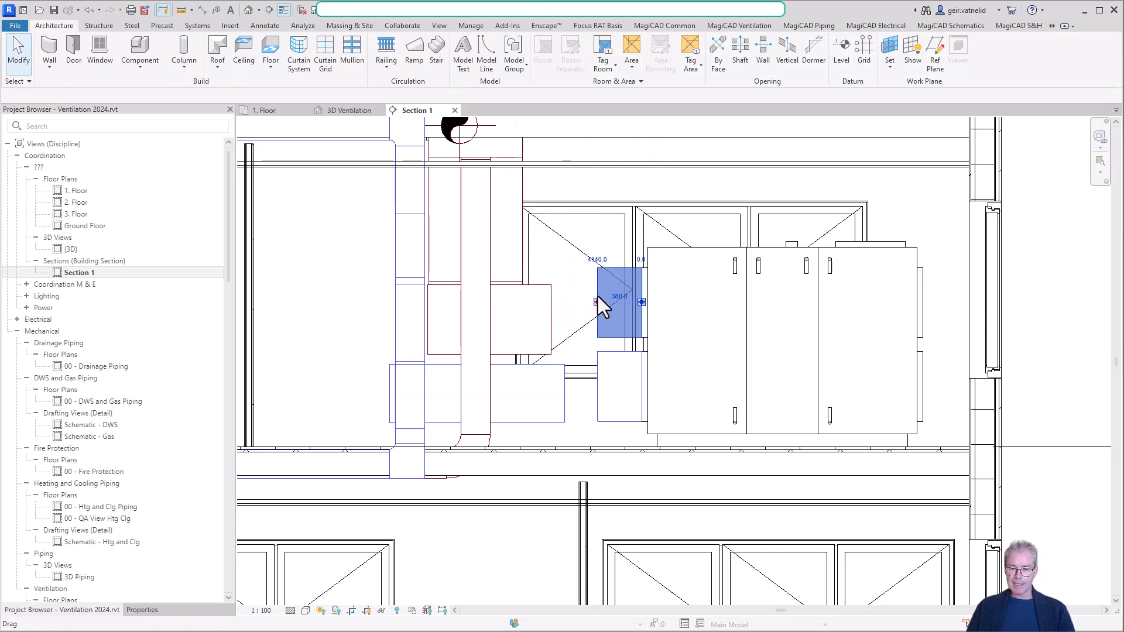
key("Escape")
left_click(598, 296)
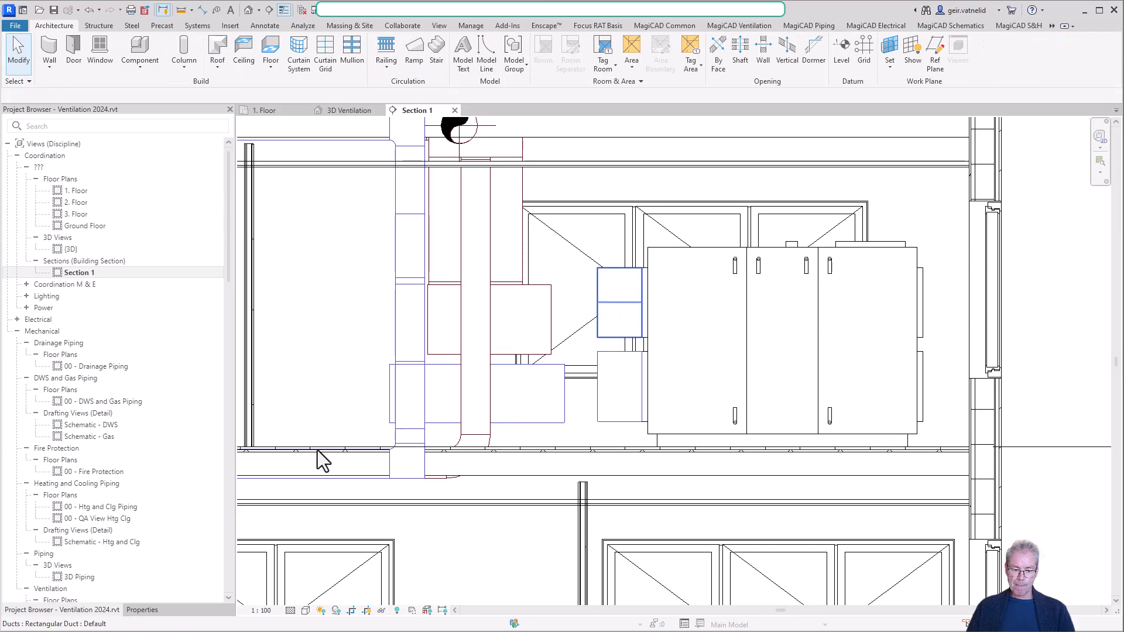
left_click(141, 609)
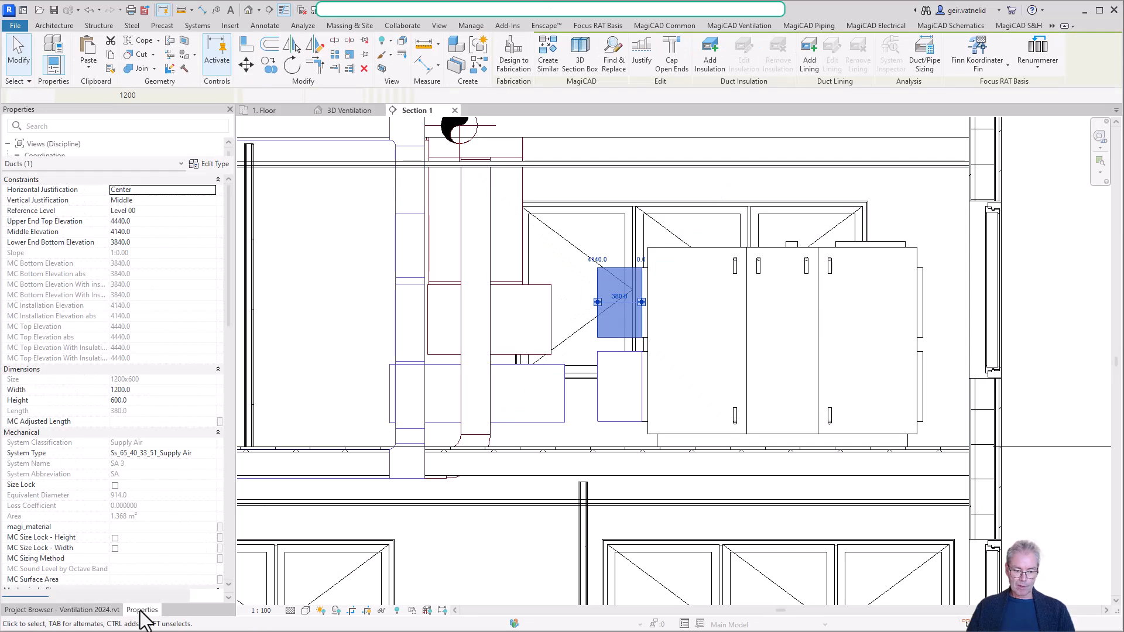
left_click(212, 455)
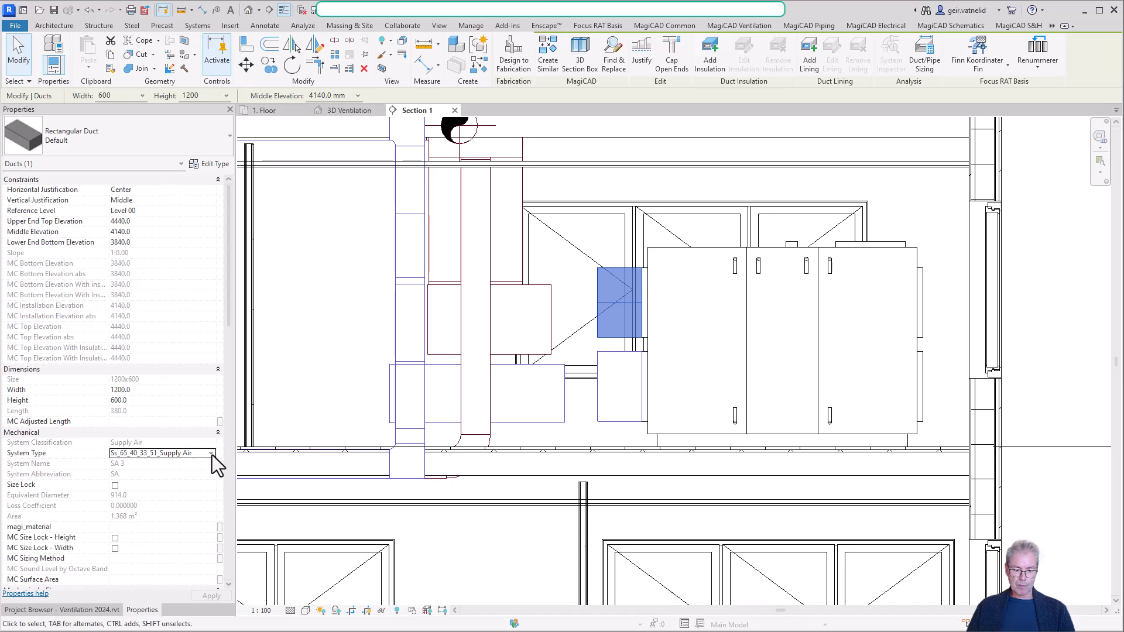
left_click(212, 455)
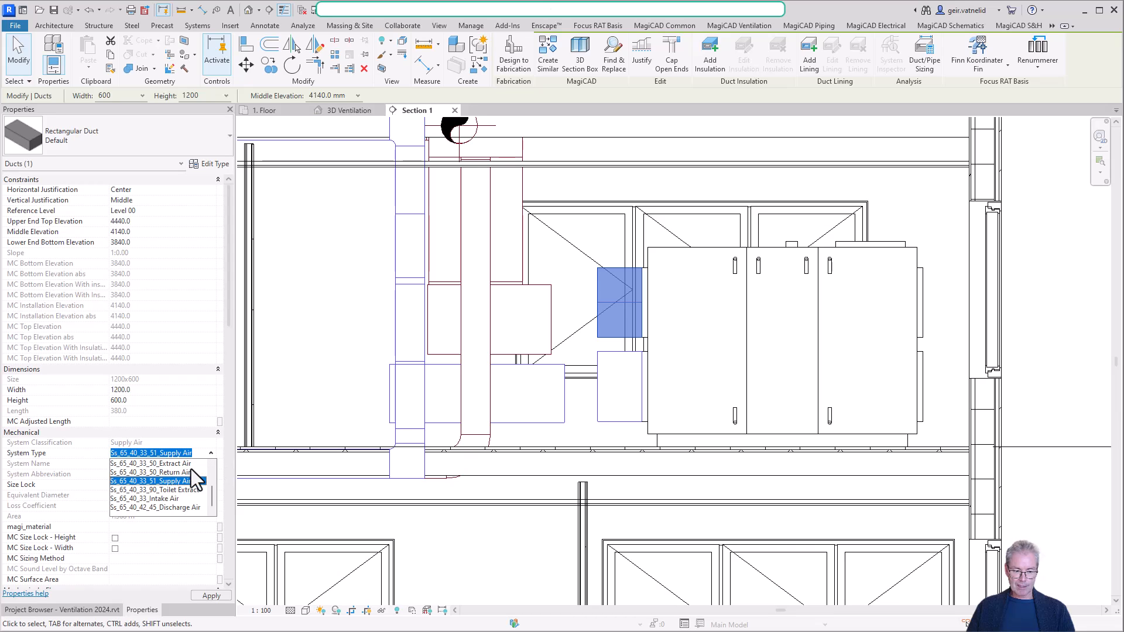
left_click(192, 465)
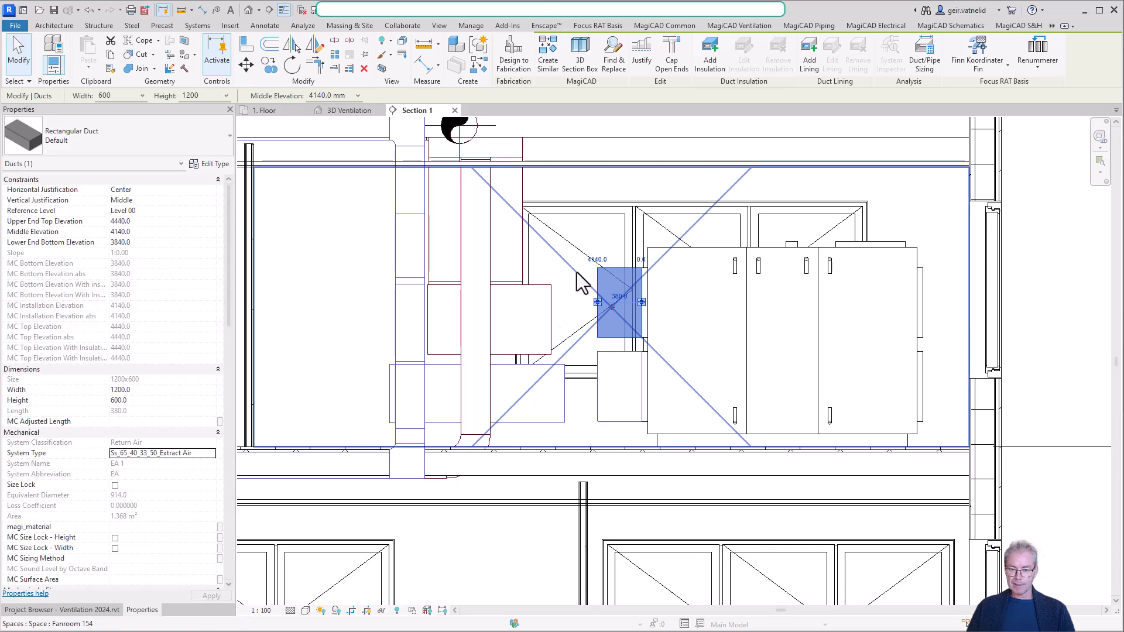
left_click(586, 275)
left_click(668, 127)
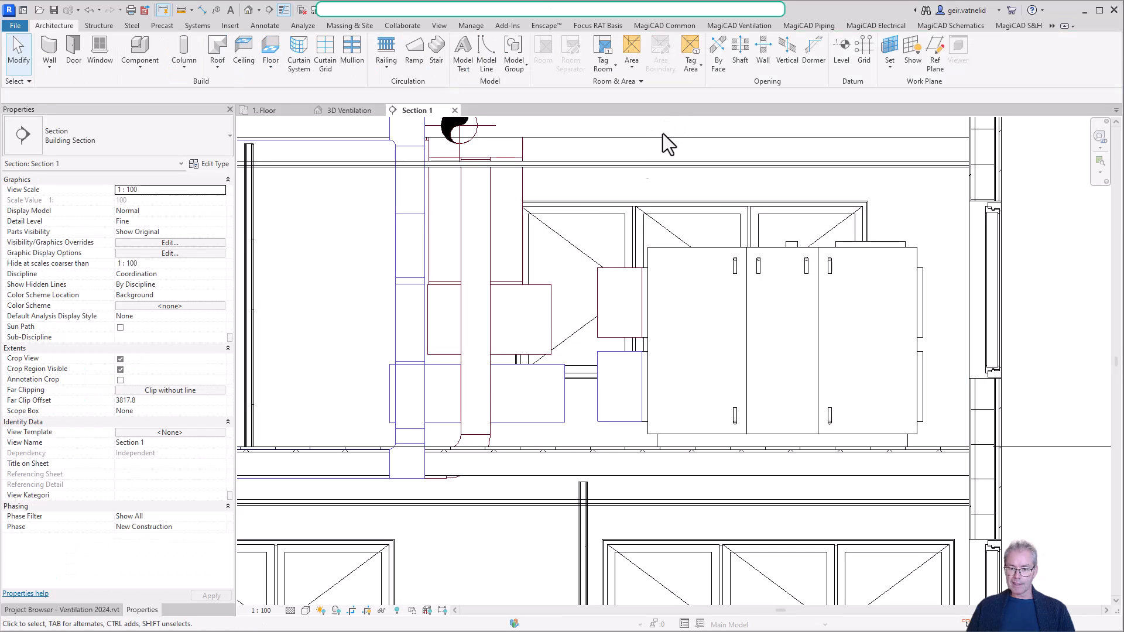
Compare the elevation of the new extract stub with the existing extract duct facing it in the section.
left_click(599, 303)
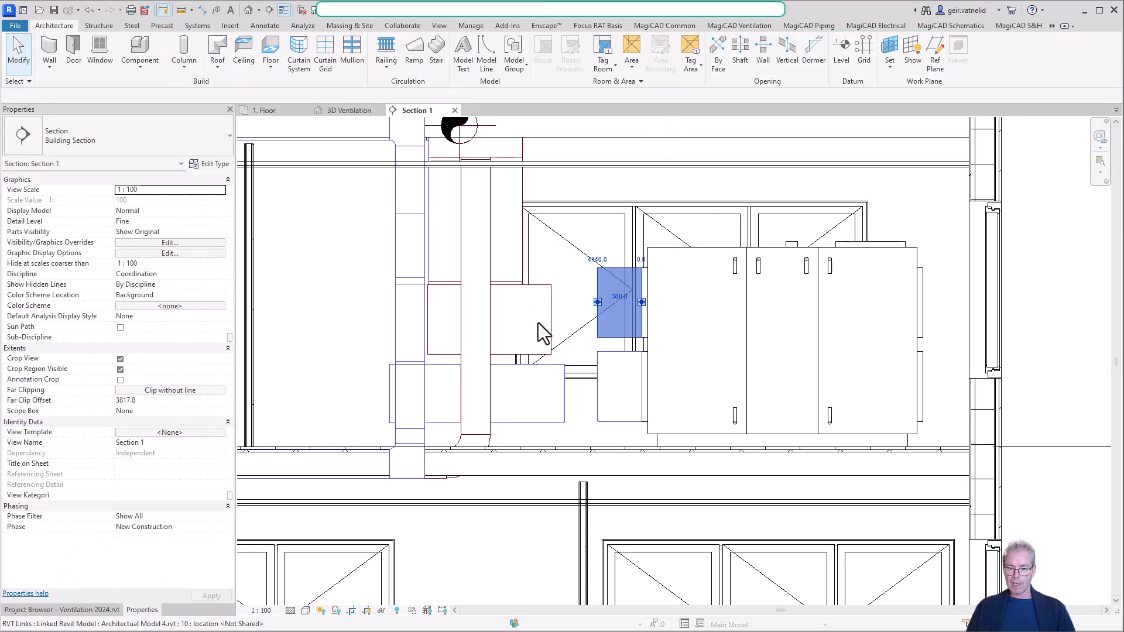
left_click(549, 322)
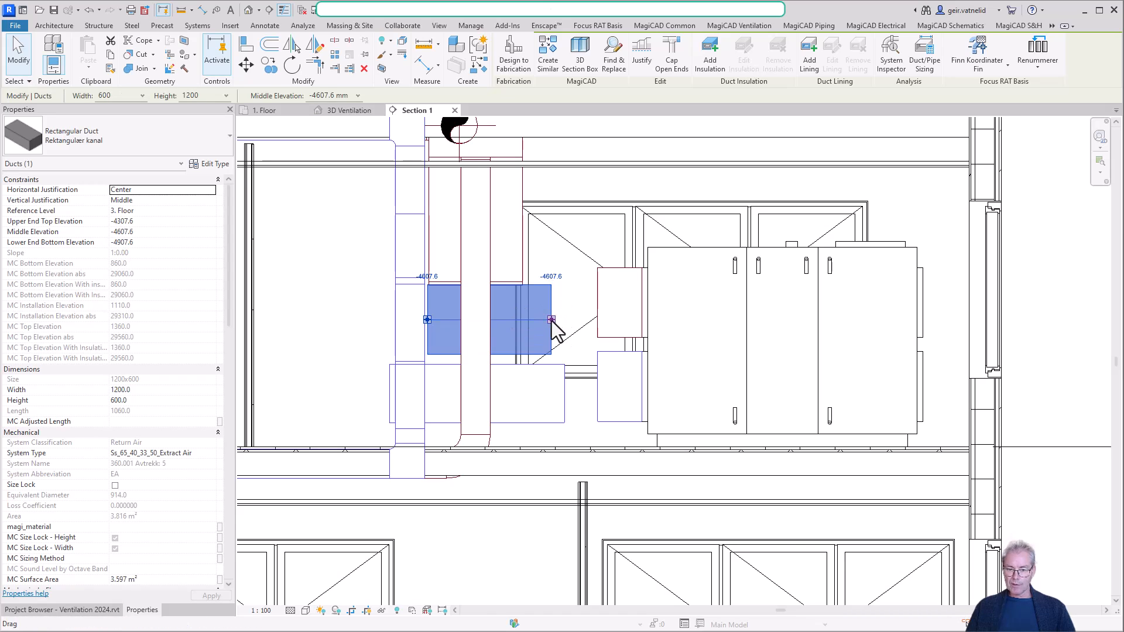
left_click(600, 309)
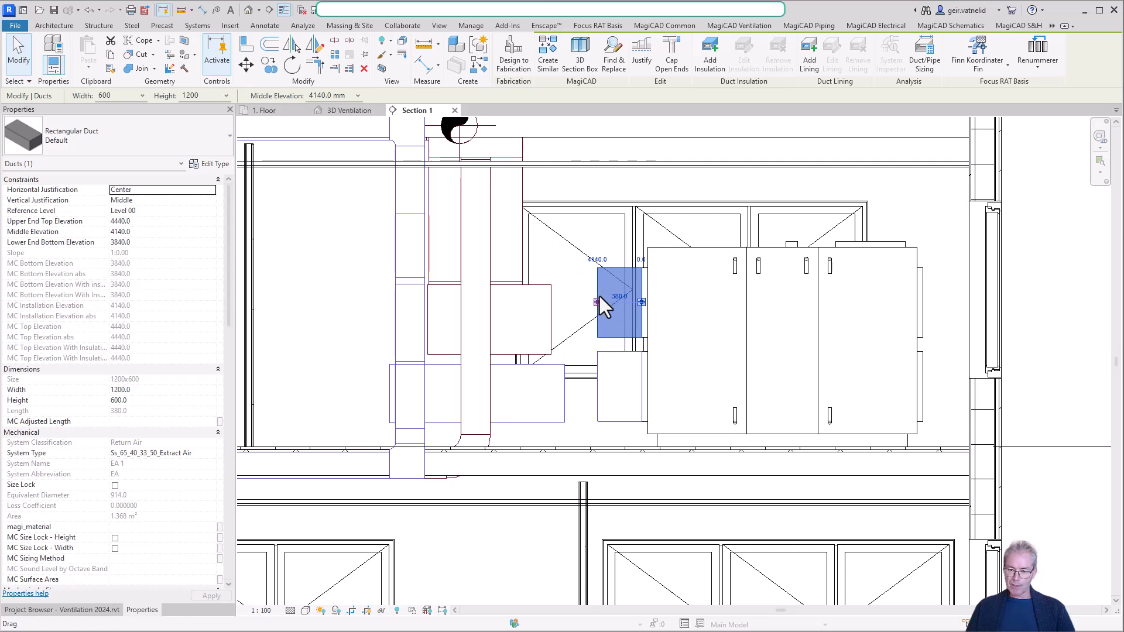
left_click(553, 307)
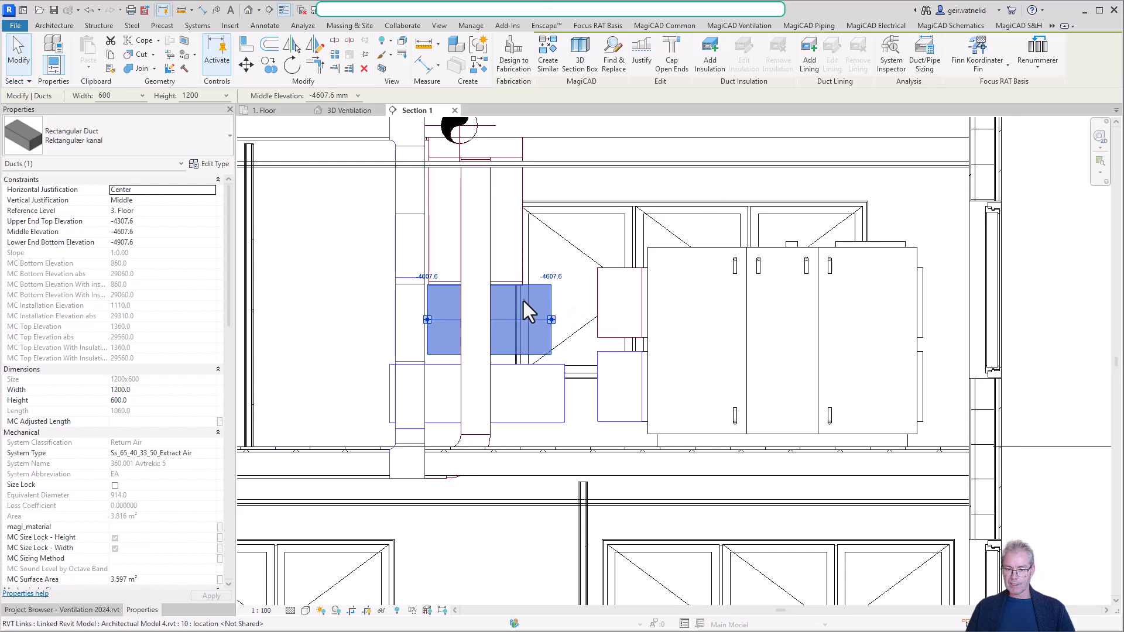
Examine the sideways offset between the existing extract duct and the unit's extract stub from above in the 3D Ventilation view.
left_click(346, 113)
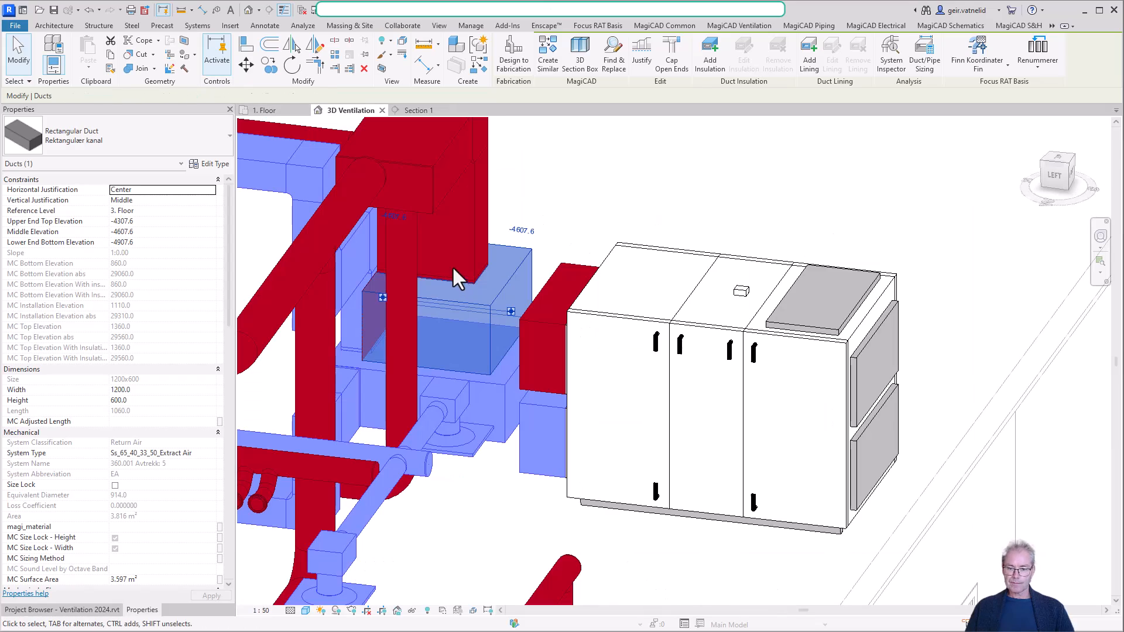
middle_click_drag(580, 239, 427, 394, "shift")
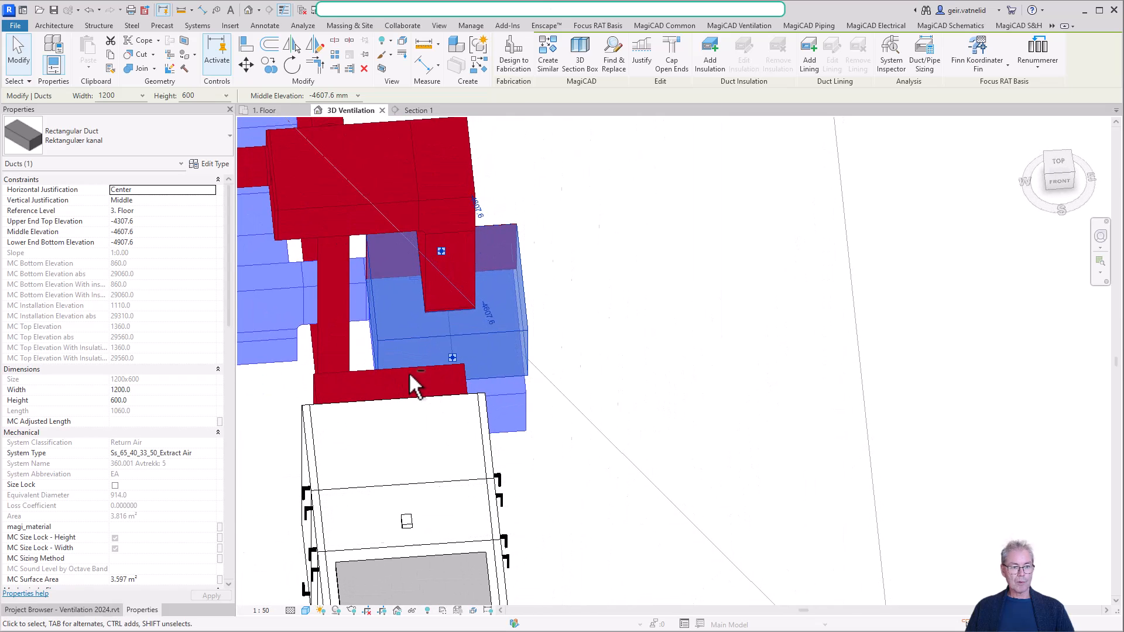
left_click(597, 312)
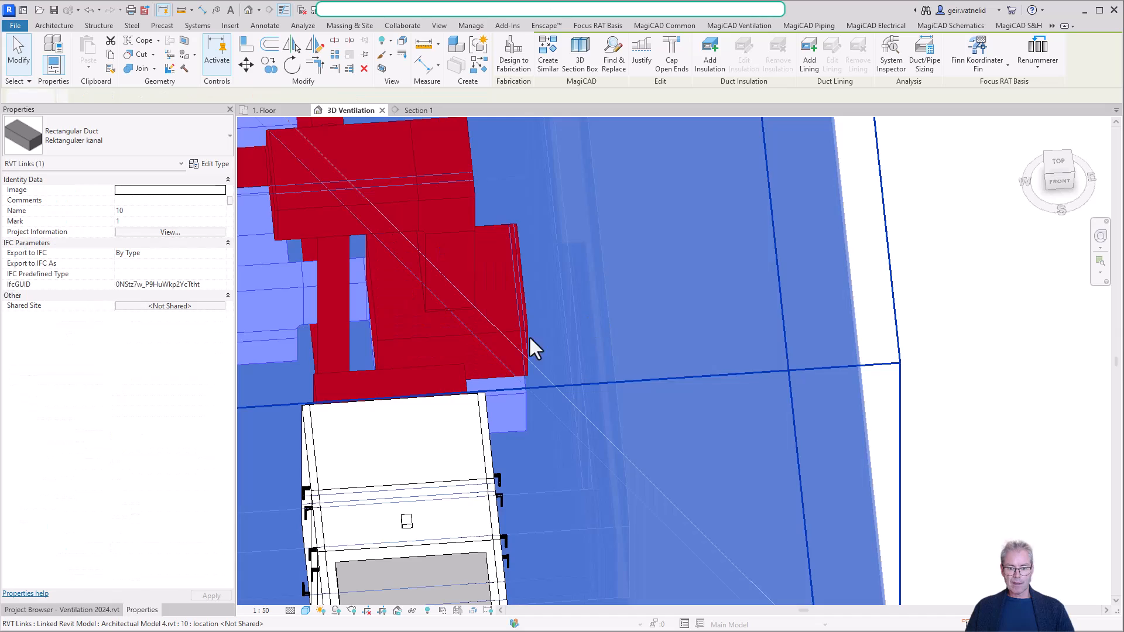
mouse_move(555, 369)
middle_mouse_down("shift")
mouse_move(582, 381)
mouse_move(571, 358)
middle_mouse_up("shift")
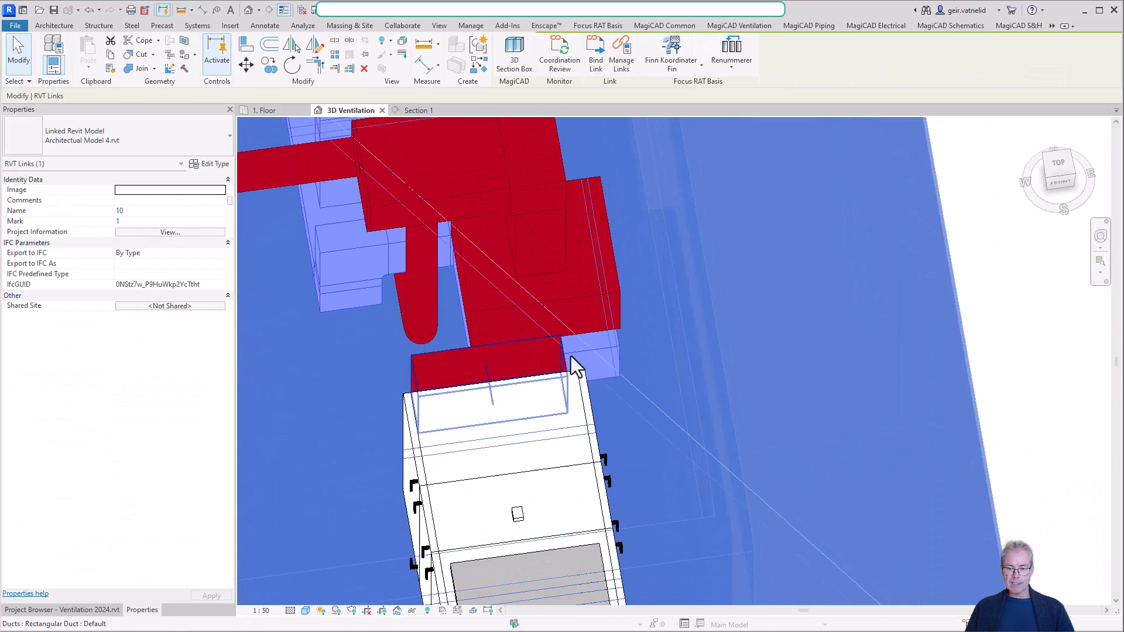
left_click(578, 304)
left_click(468, 350)
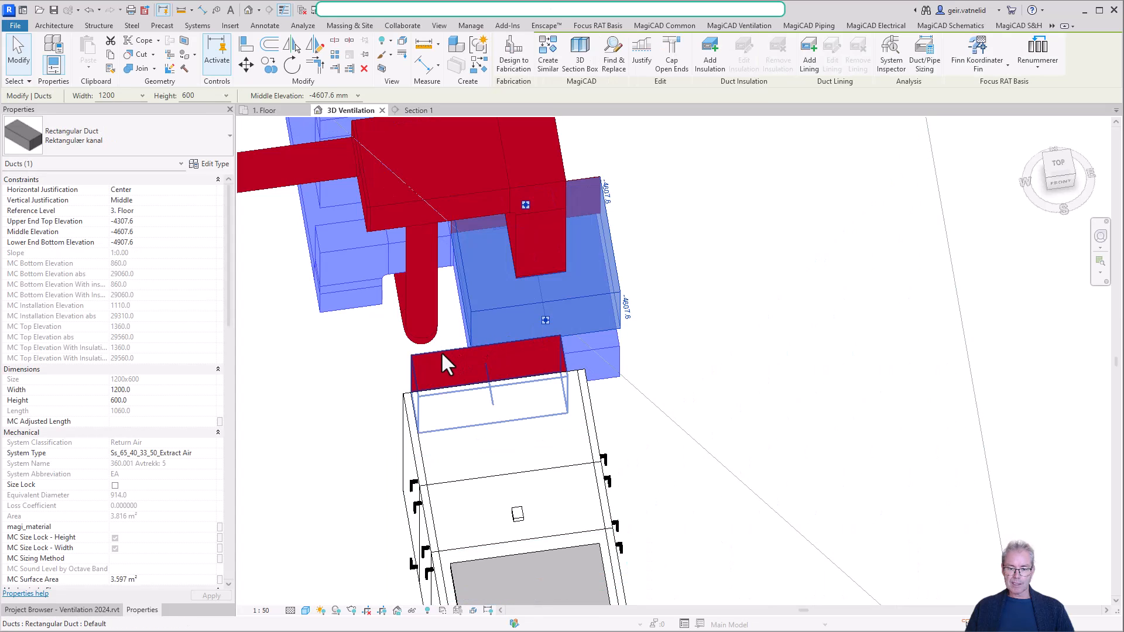
left_click(441, 354)
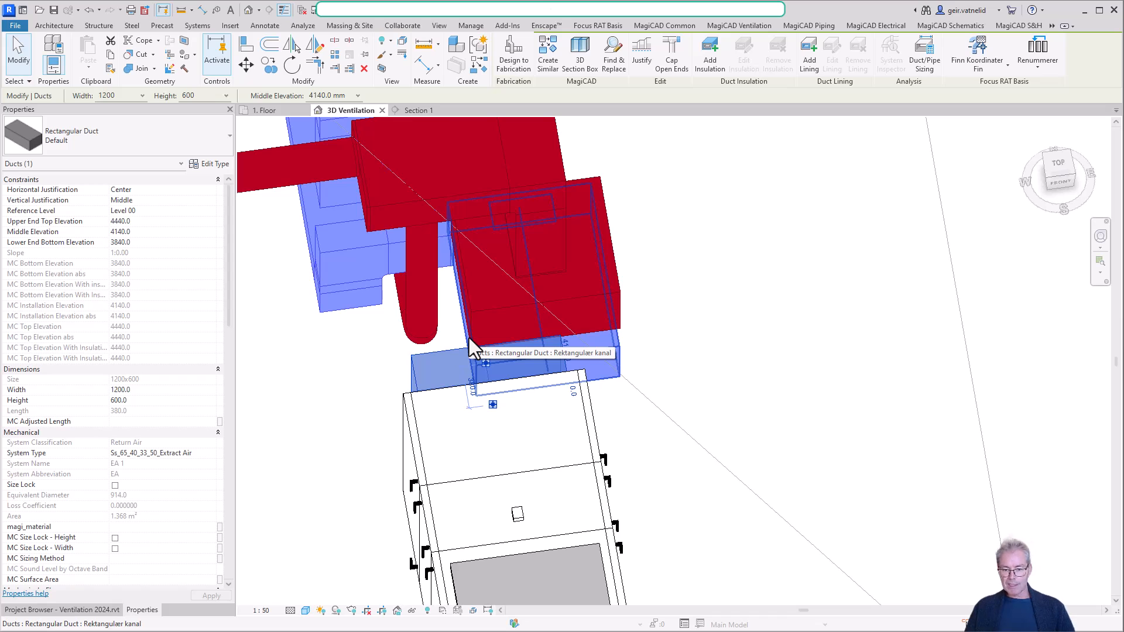
Move the air handling unit sideways in the 1. Floor plan, lining its centreline up with the existing duct in Fanroom 154.
left_click(415, 395)
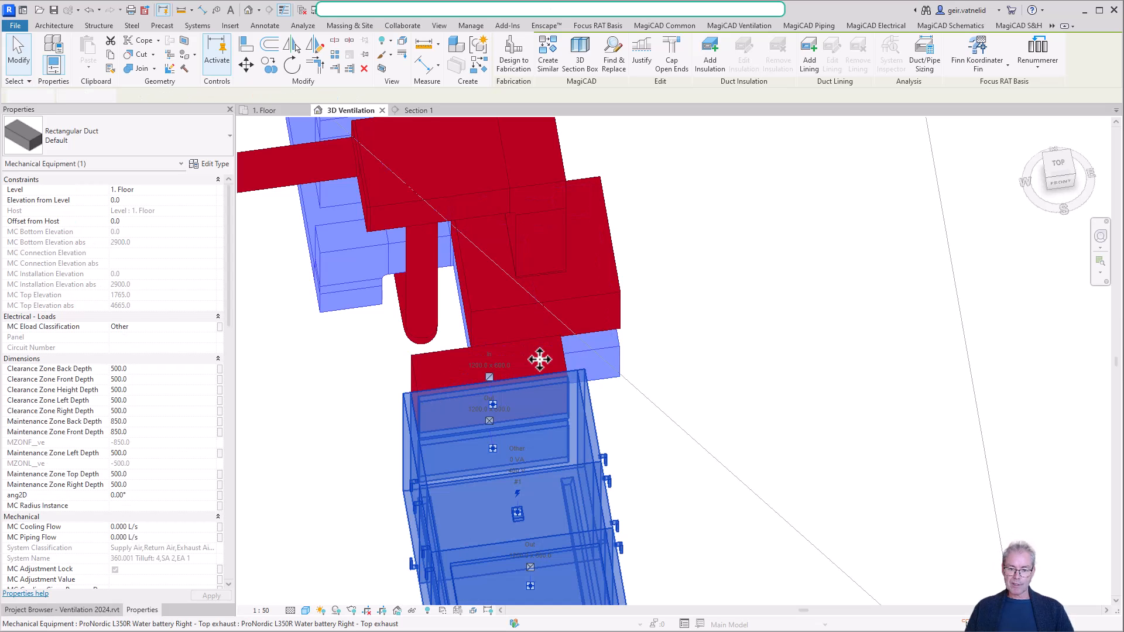
left_click(270, 112)
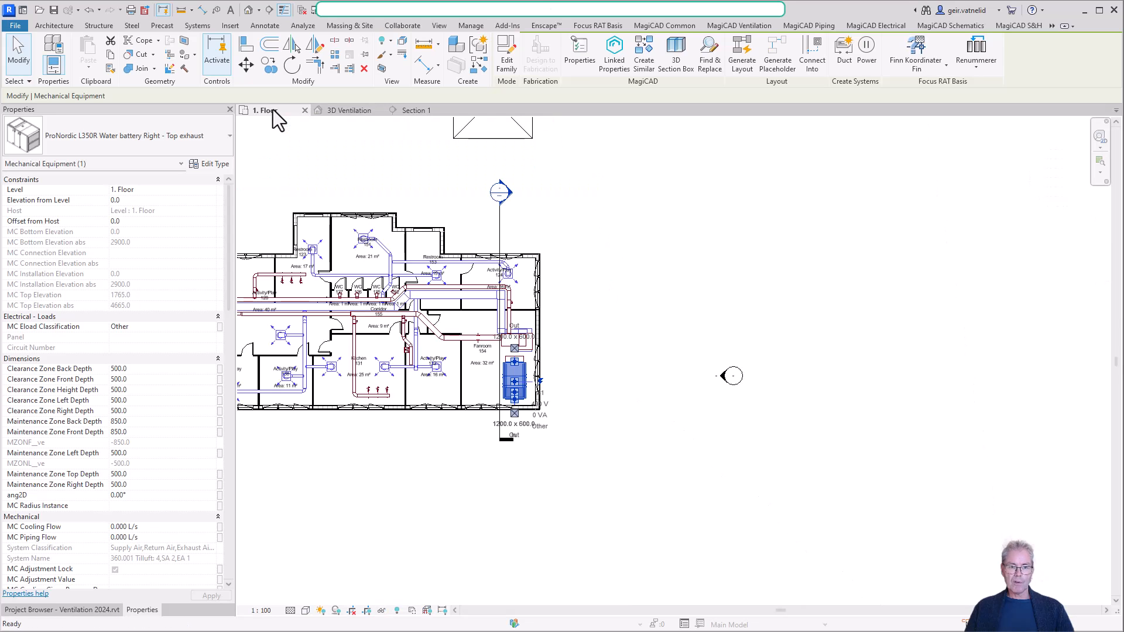
scroll(536, 378, "up", 6)
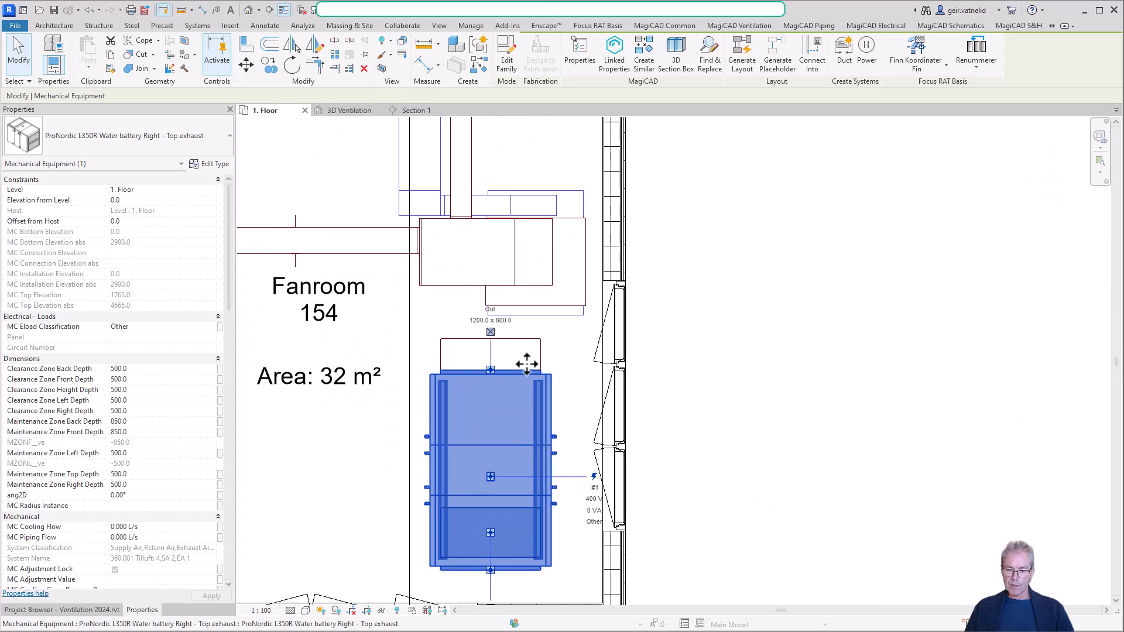
left_click(714, 332)
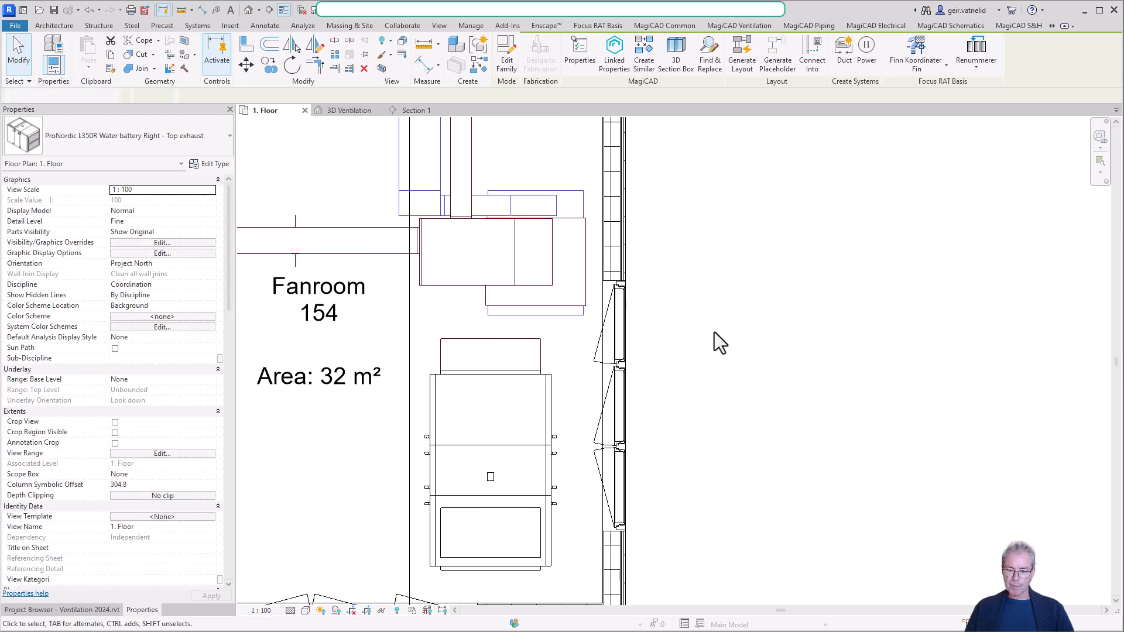
left_click(499, 377)
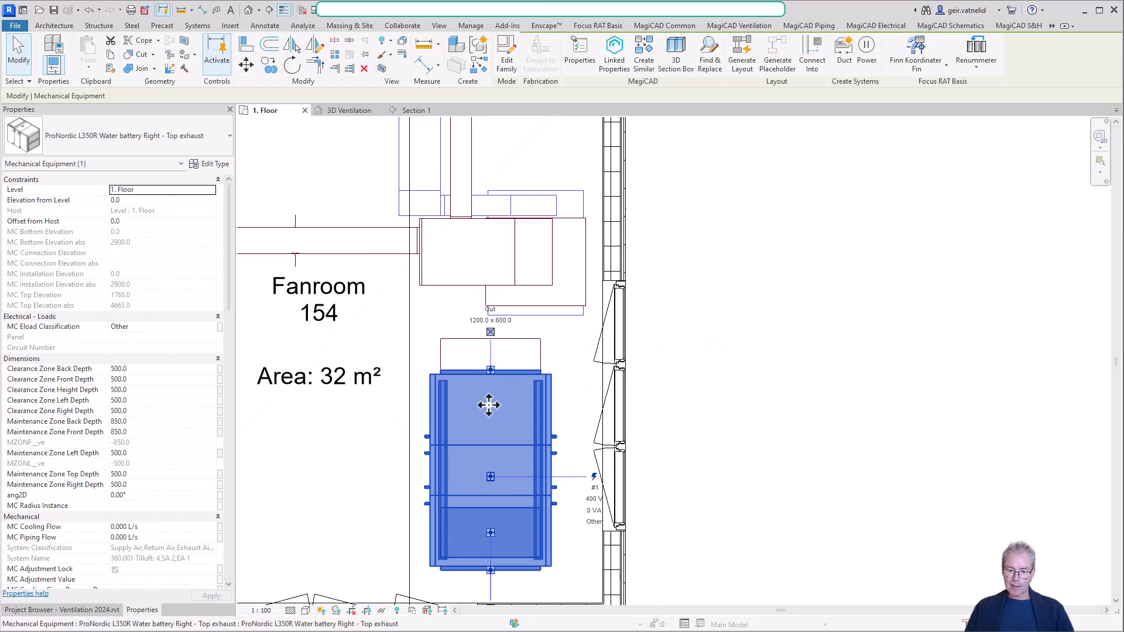
left_click_drag(497, 402, 537, 425)
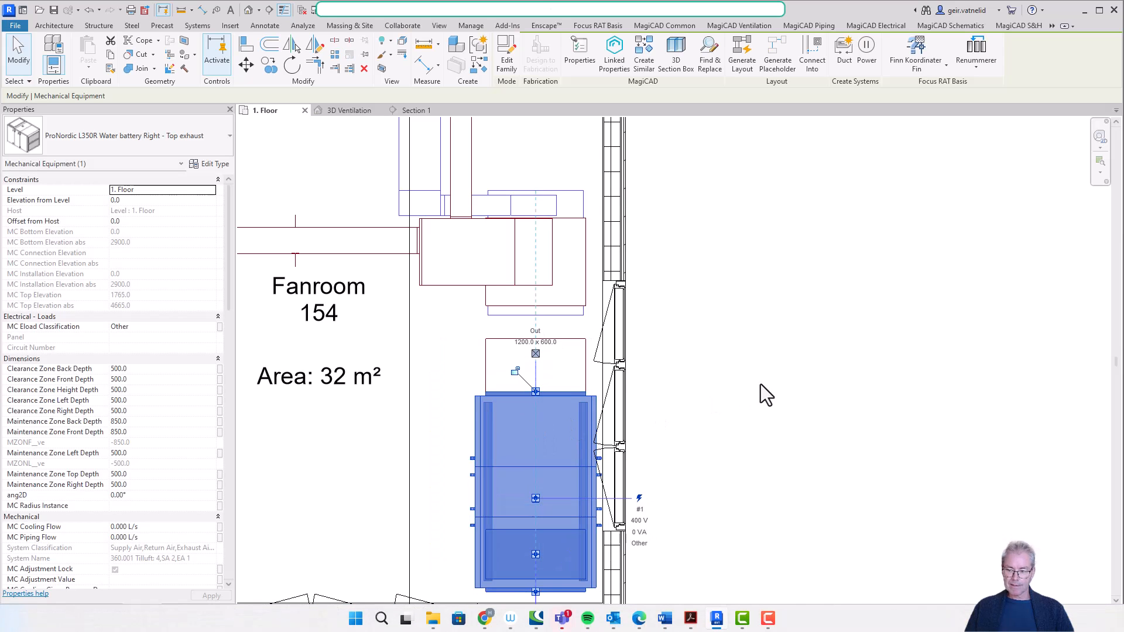
key("Escape")
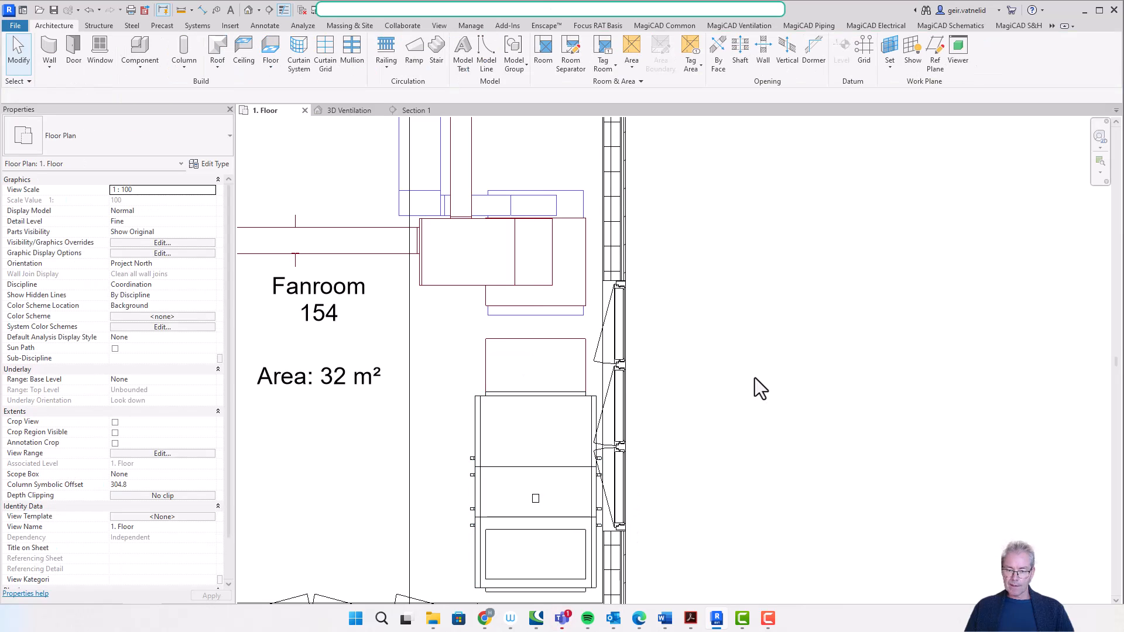
Raise the existing 1200x600 extract duct in Section 1 to a middle elevation of -4460 mm, in line with the unit's extract stub.
left_click(526, 346)
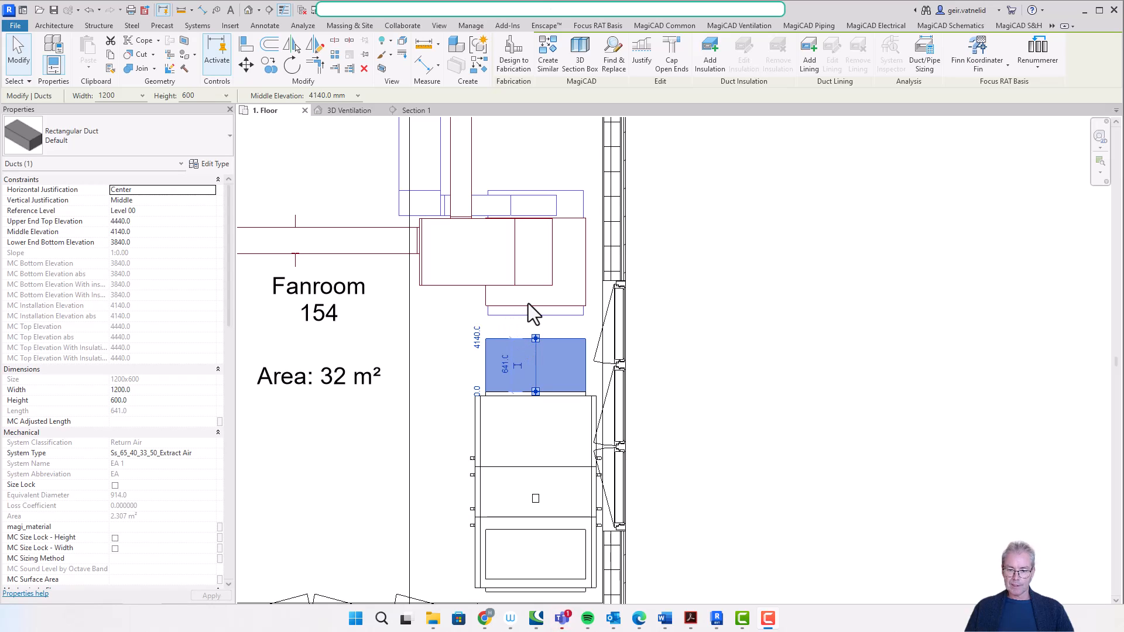
left_click_drag(498, 351, 545, 304)
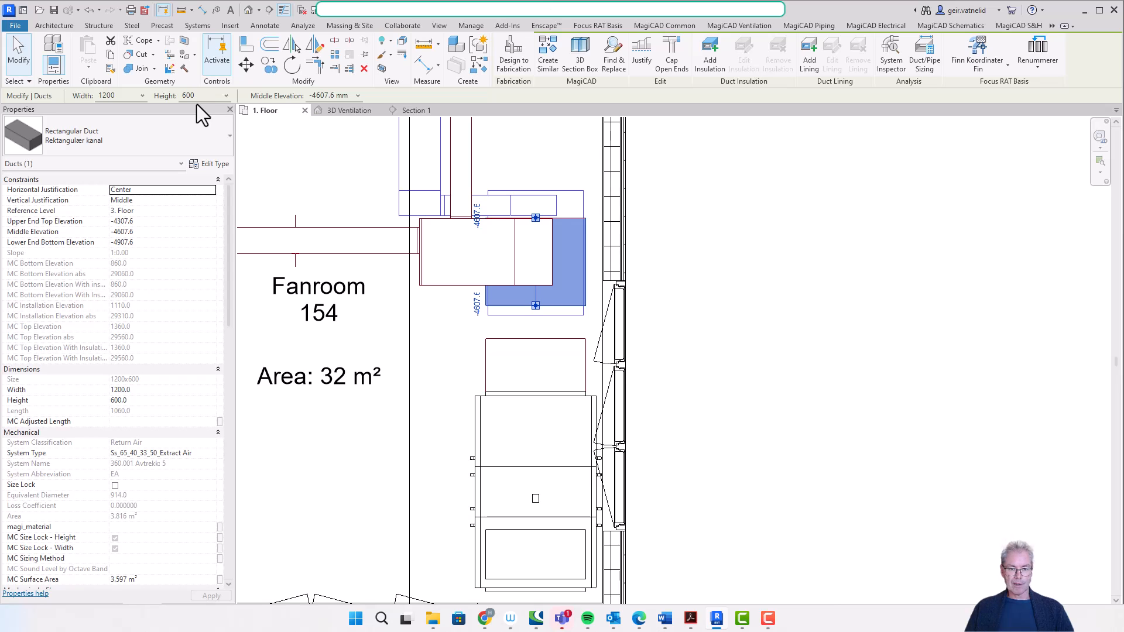
left_click(430, 121)
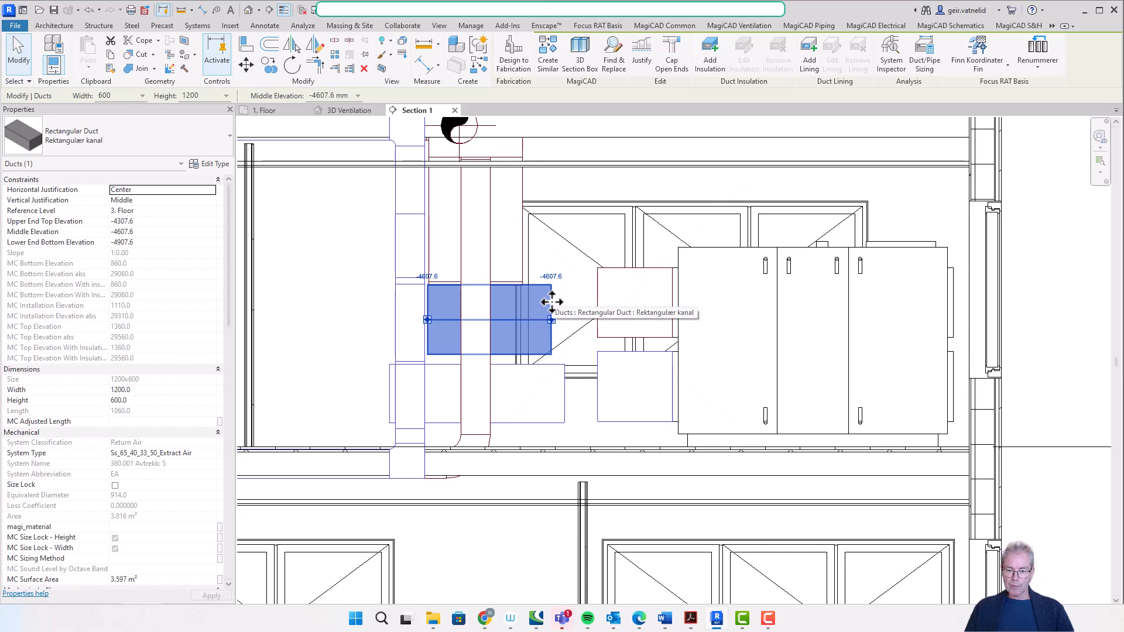
left_click_drag(551, 292, 547, 284)
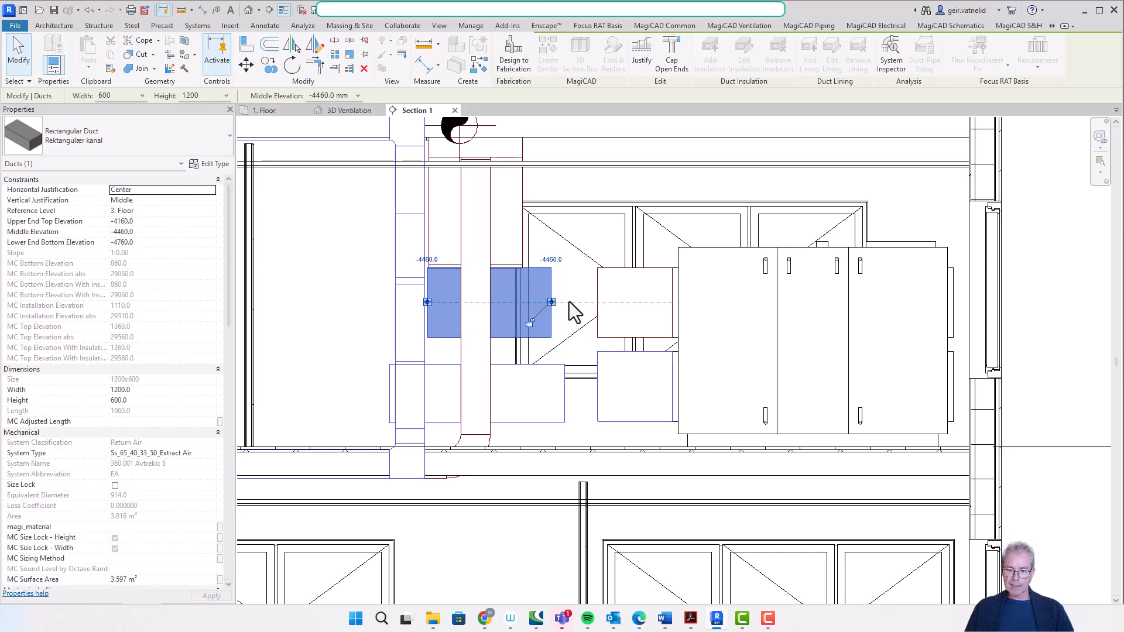
left_click(575, 324)
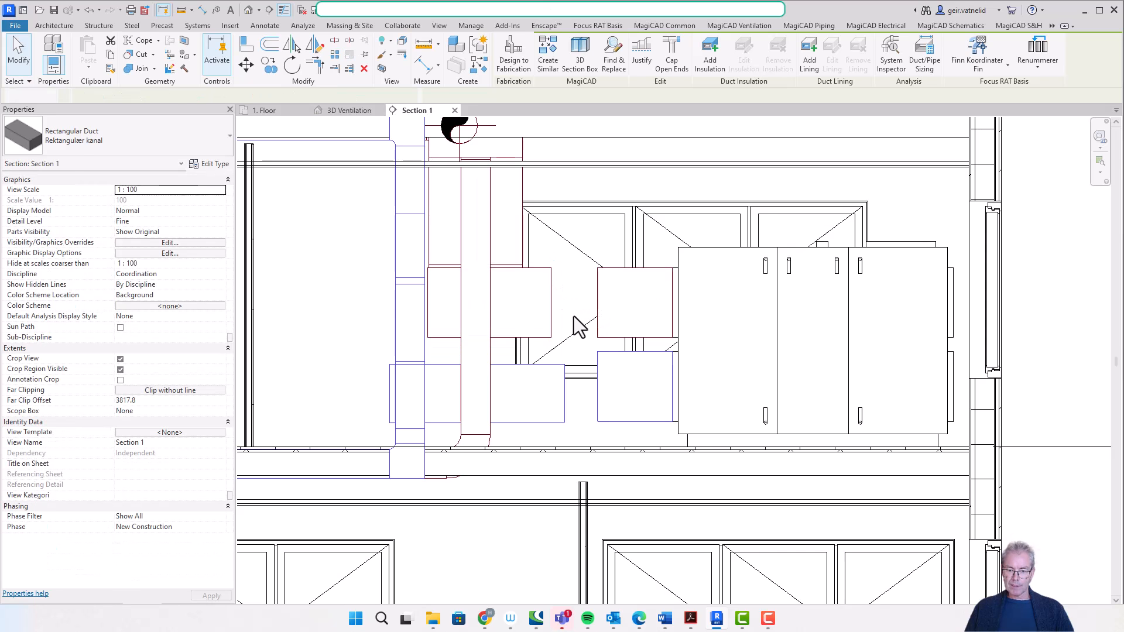
Extend the existing extract duct's open end to the unit's extract stub, joining them into one duct.
left_click(551, 309)
left_click_drag(552, 306, 603, 322)
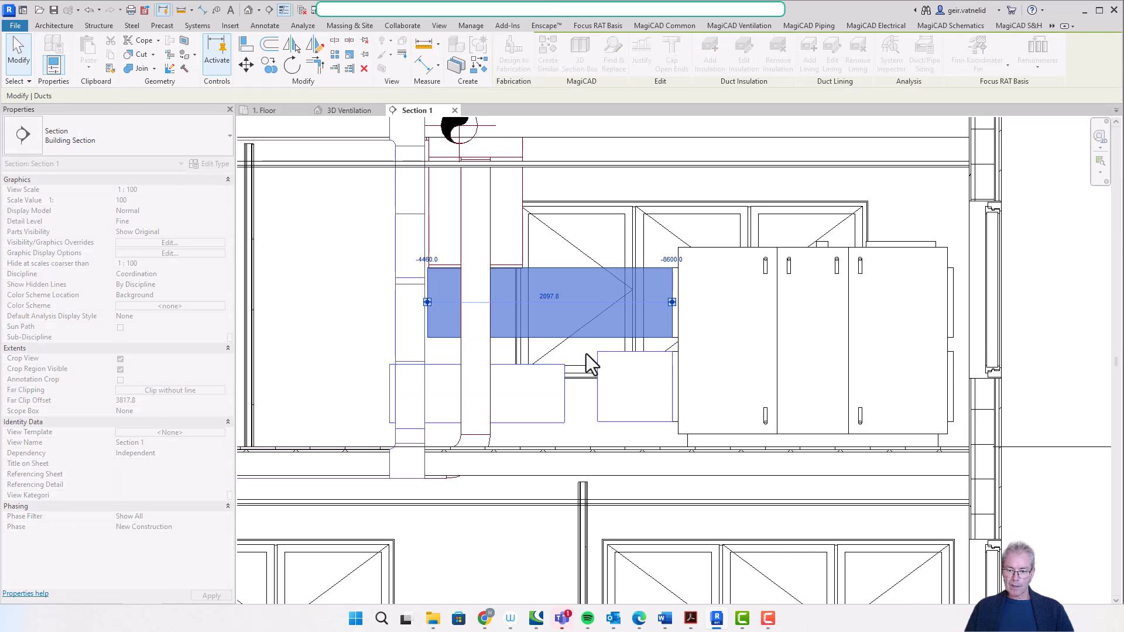
left_click(569, 198)
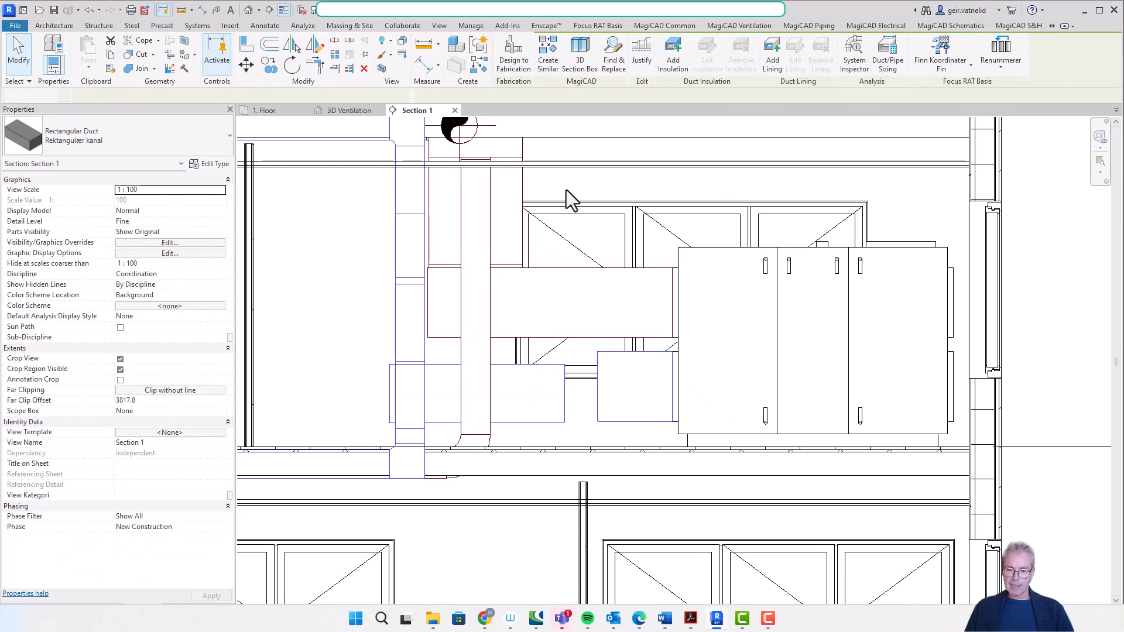
left_click(560, 275)
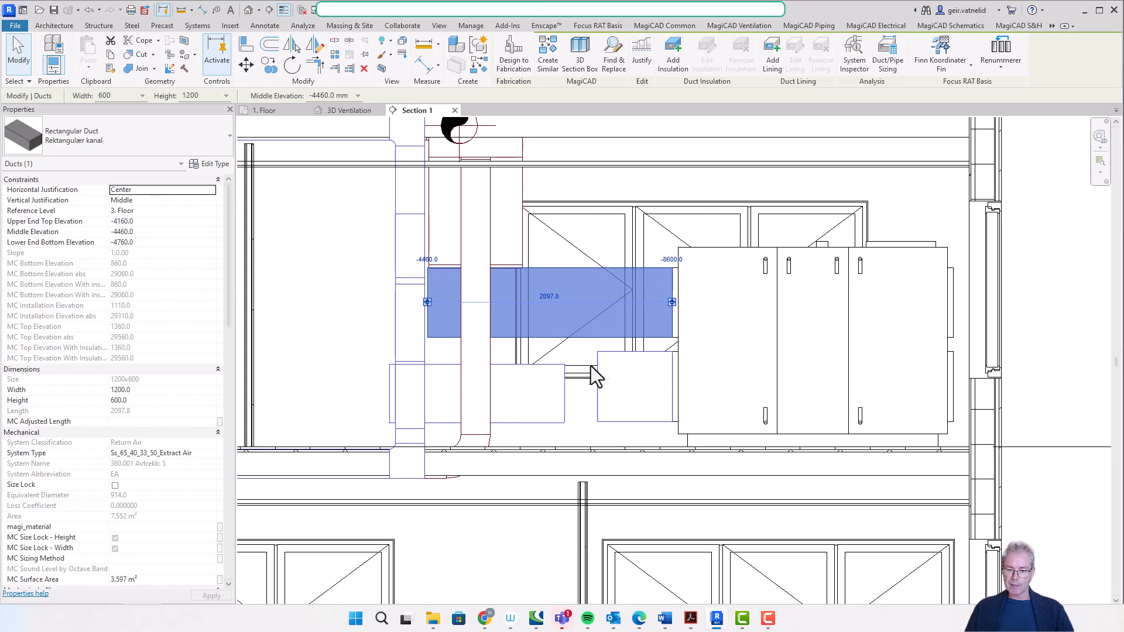
Resize the existing supply duct facing the unit to 600 wide and 1200 high in the section.
left_click(565, 402)
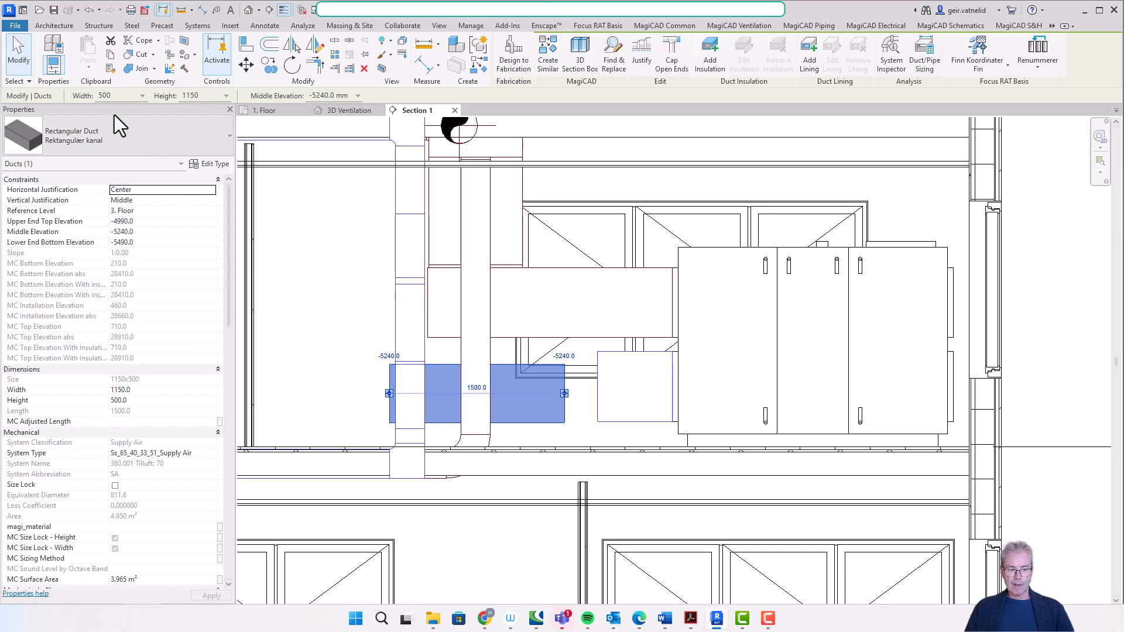
double_click(123, 96)
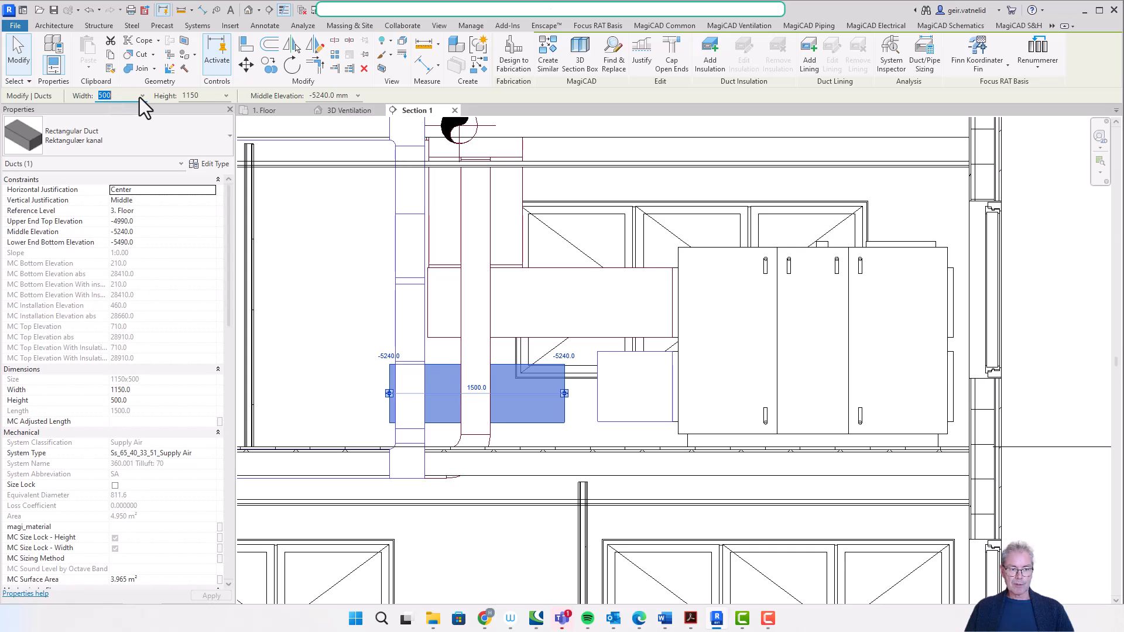
left_click(142, 96)
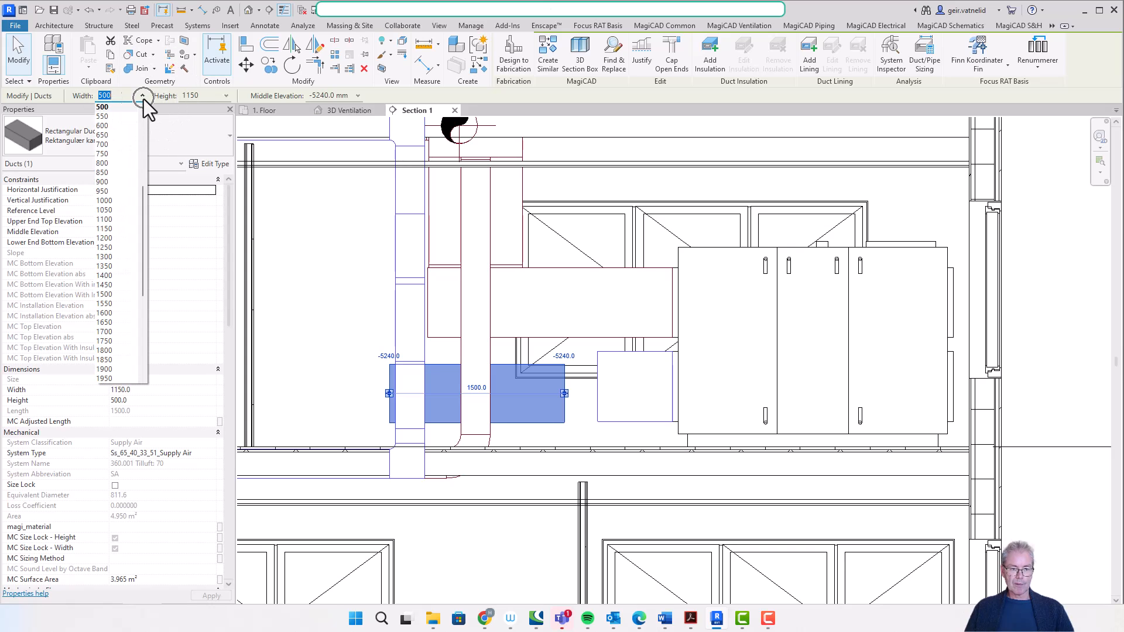
left_click(125, 124)
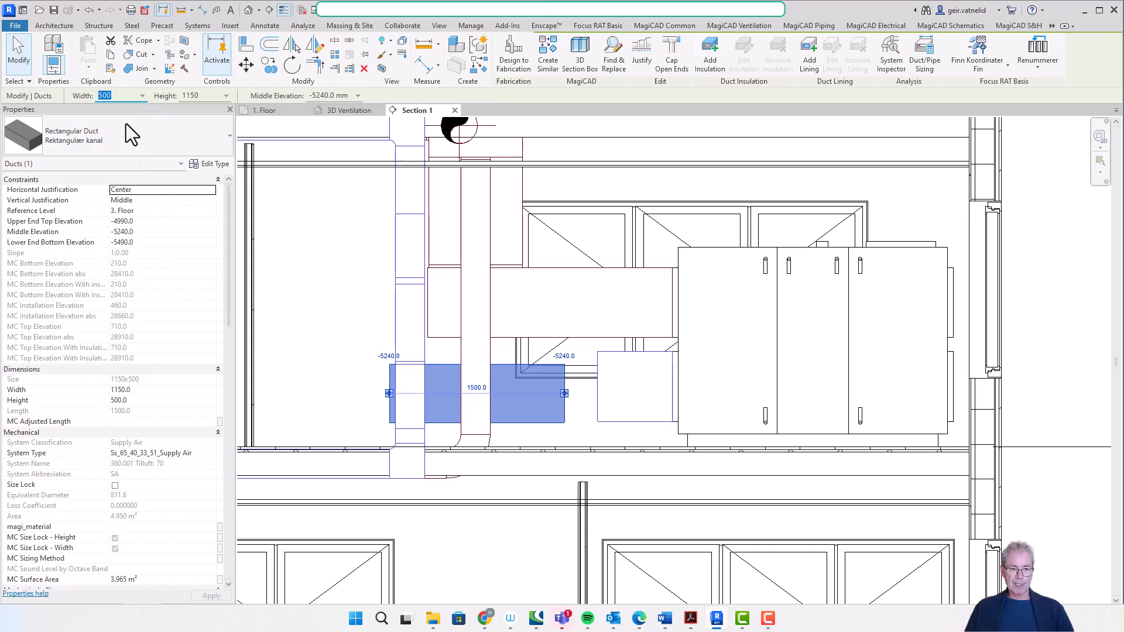
left_click(225, 96)
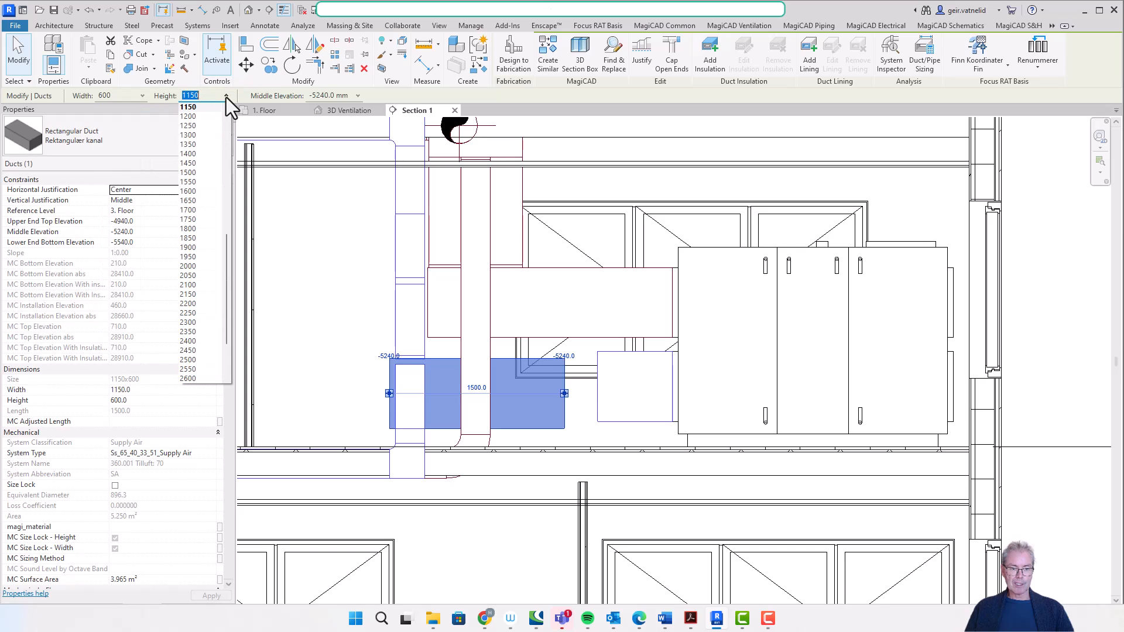
left_click(208, 117)
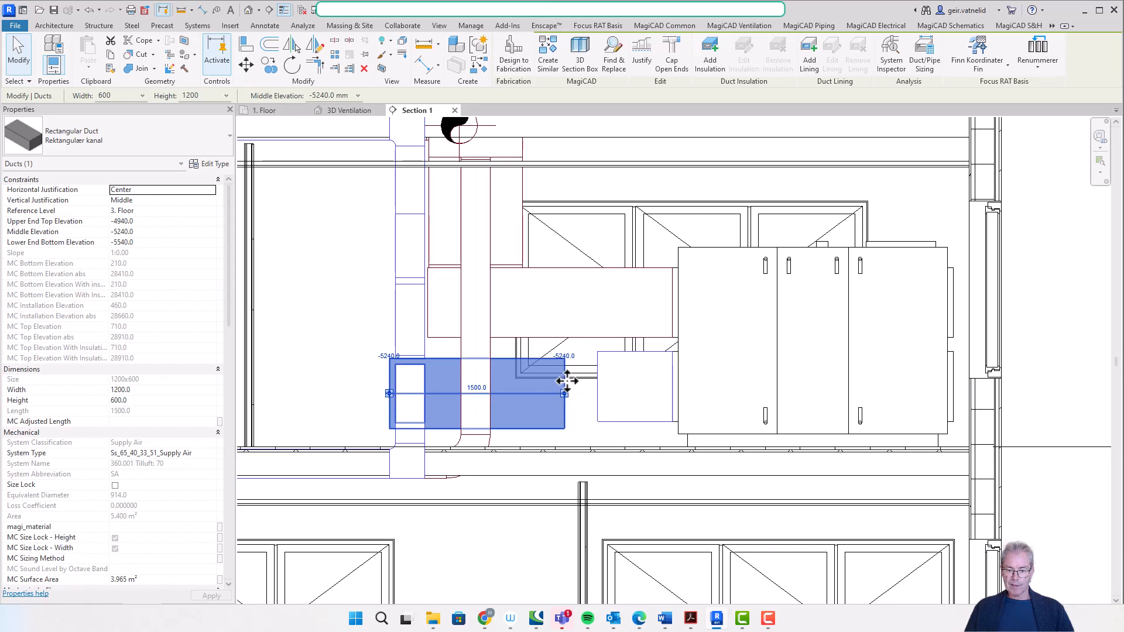
Raise the existing supply duct to a middle elevation of -5180 mm, in line with the unit's supply stub.
left_click_drag(565, 385, 556, 370)
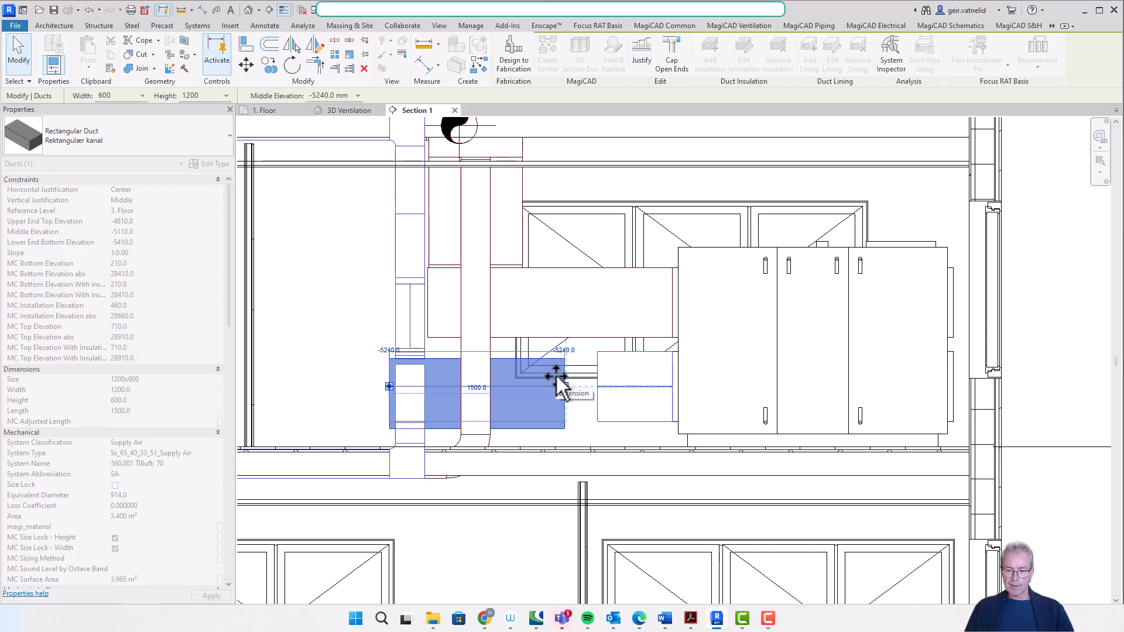
key("Up")
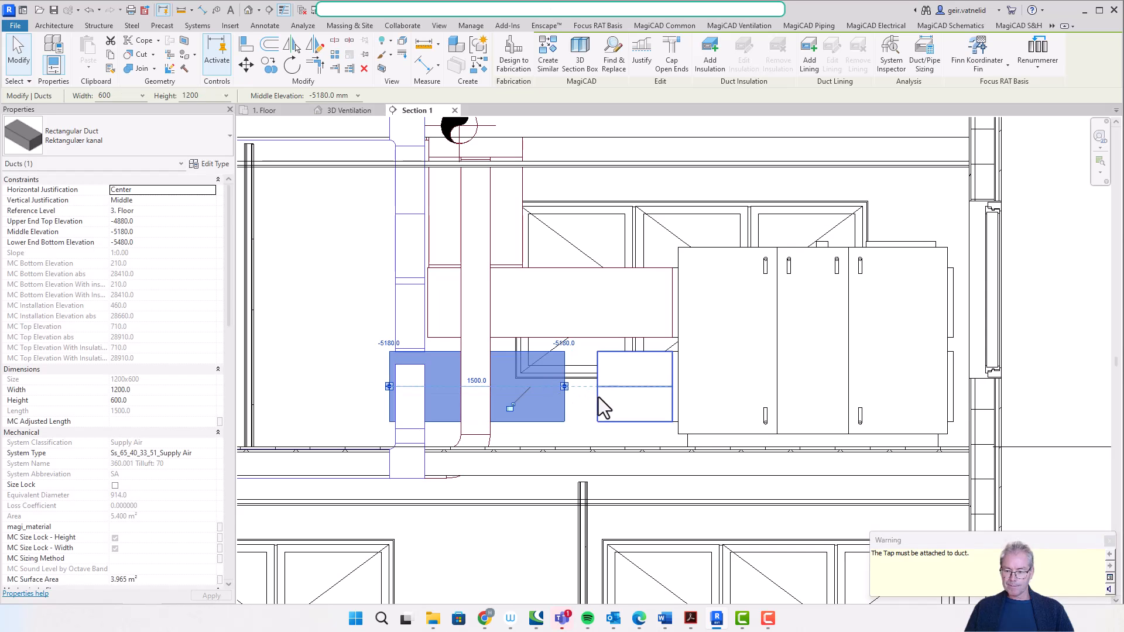
left_click(586, 413)
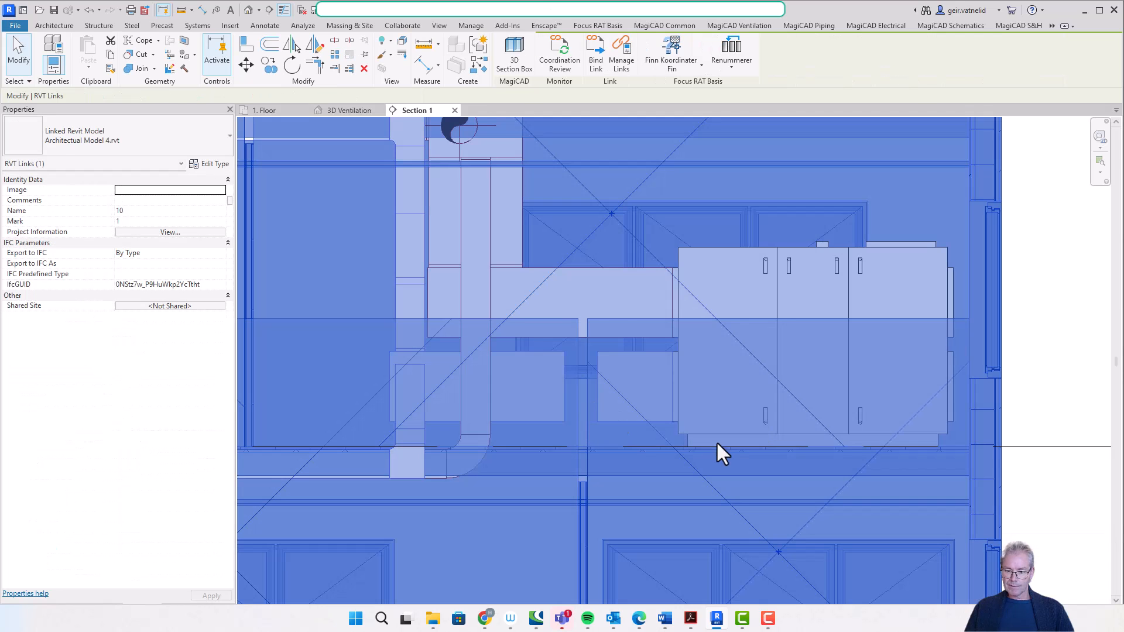
left_click(1080, 412)
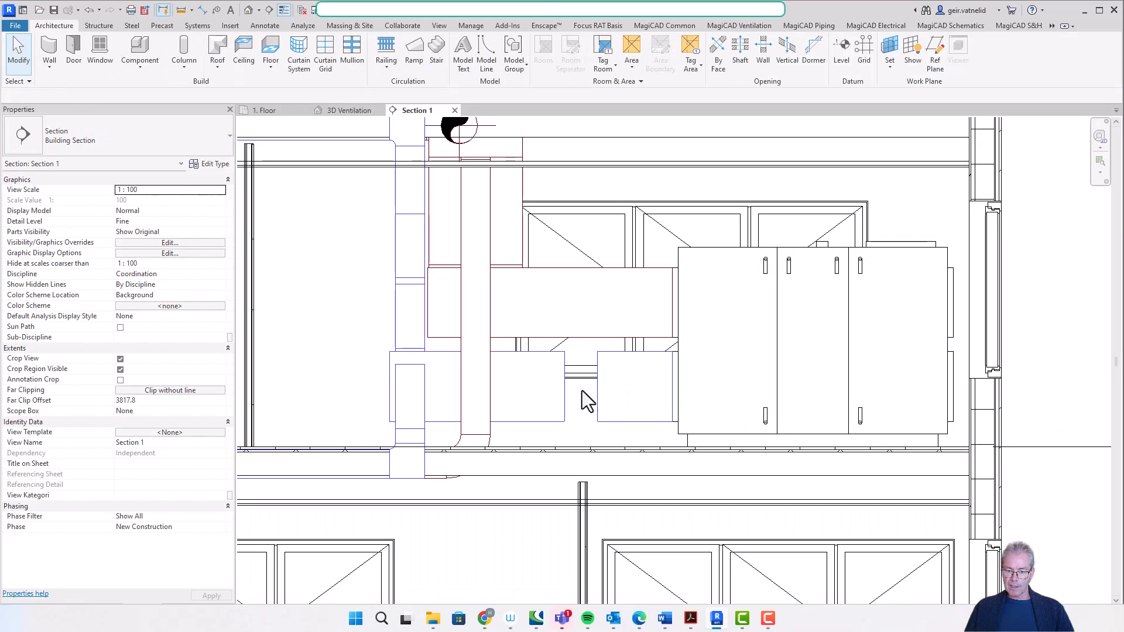
Extend the existing supply duct's open end to the unit's supply stub in Section 1, joining them into one duct.
left_click(597, 392)
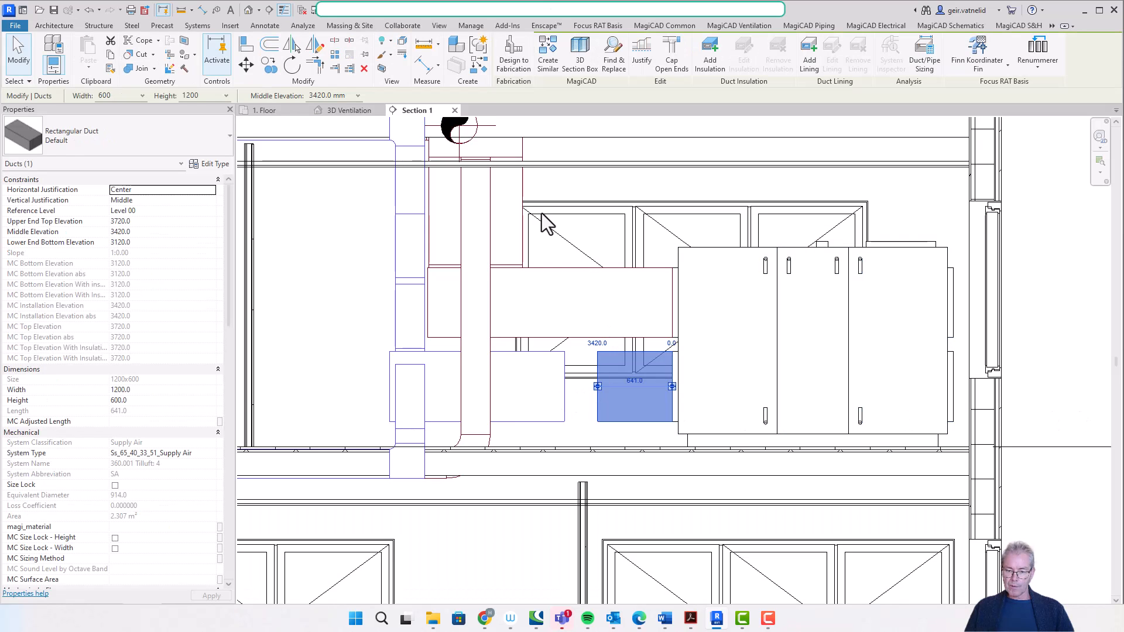
left_click(272, 112)
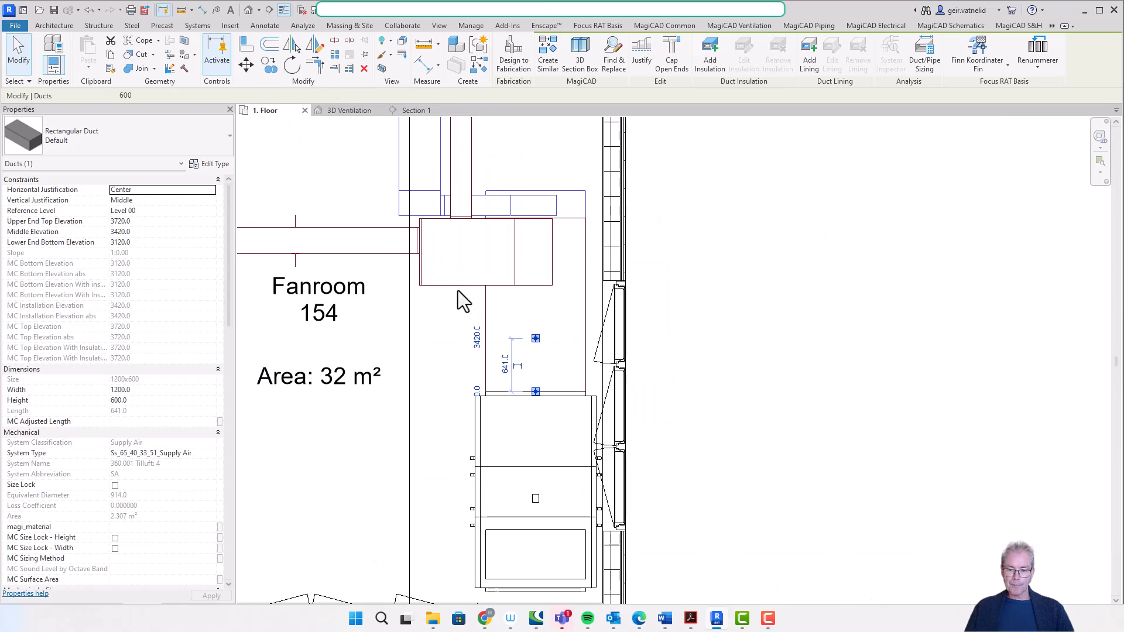
left_click(420, 110)
left_click(572, 402)
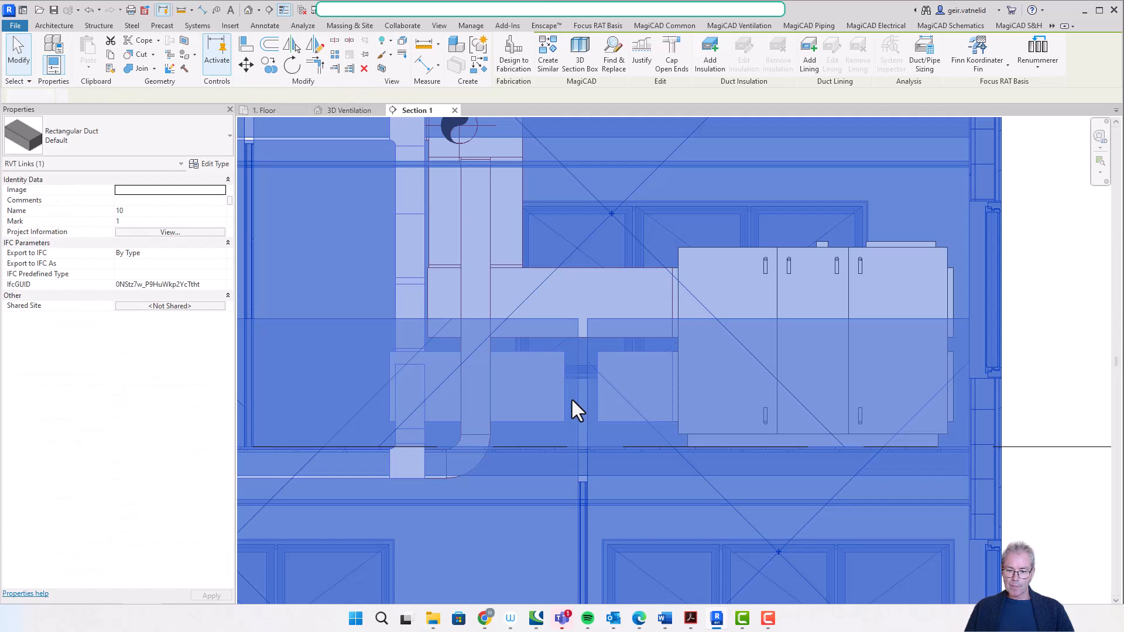
key("Tab")
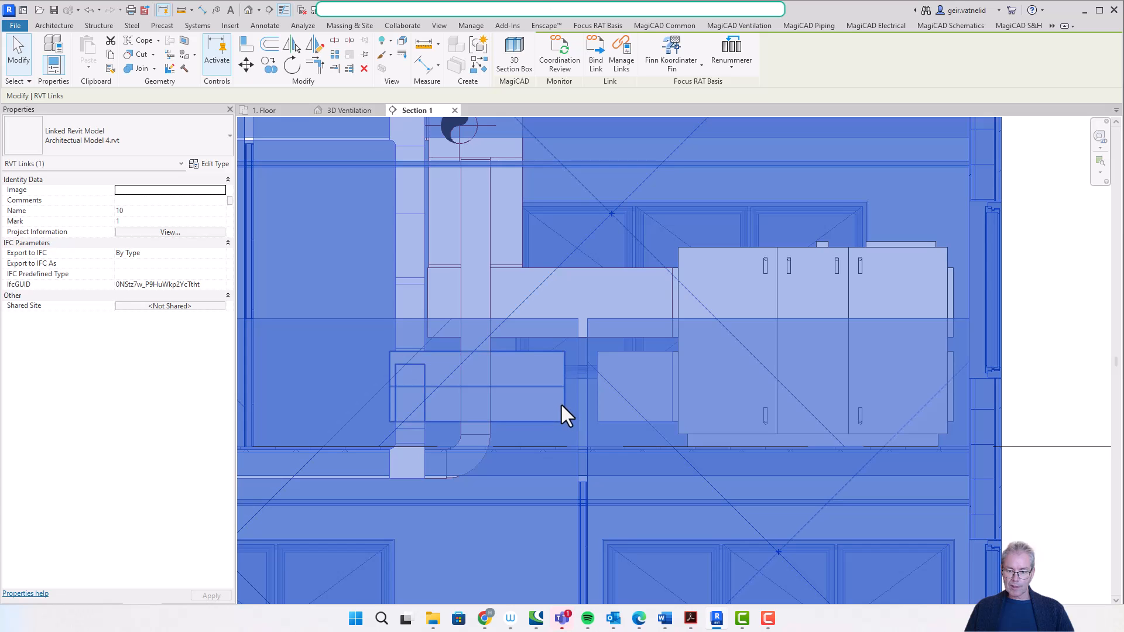
left_click(560, 403)
left_click_drag(564, 387, 598, 387)
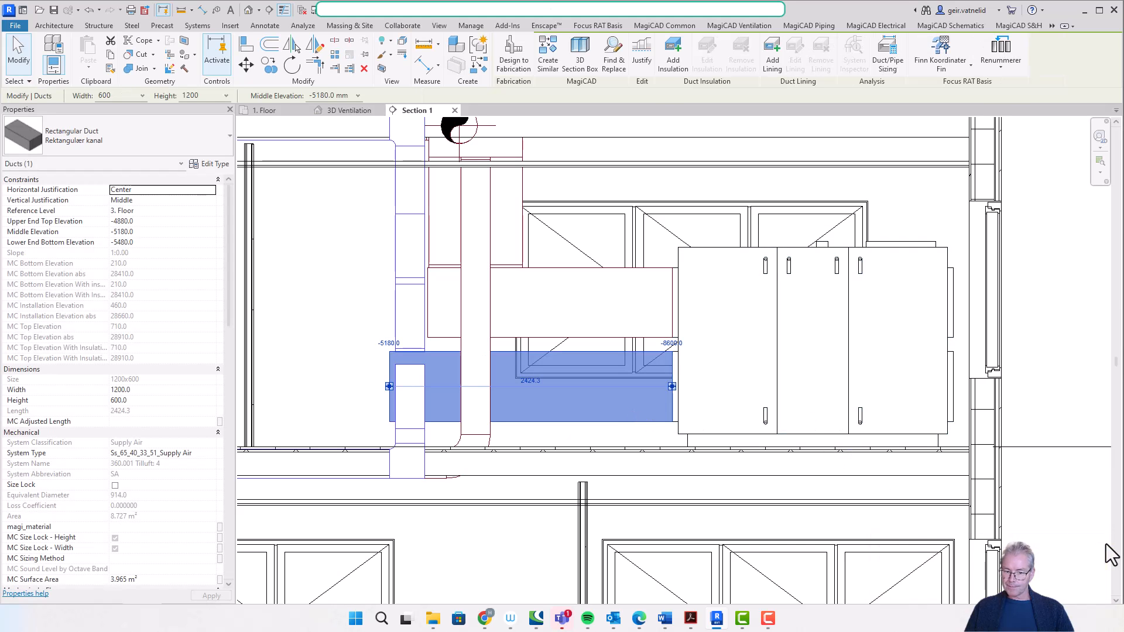
key("Escape")
Examine the joined supply and extract ducts and the unit's remaining connectors in the 3D Ventilation view.
scroll(757, 330, "down", 2)
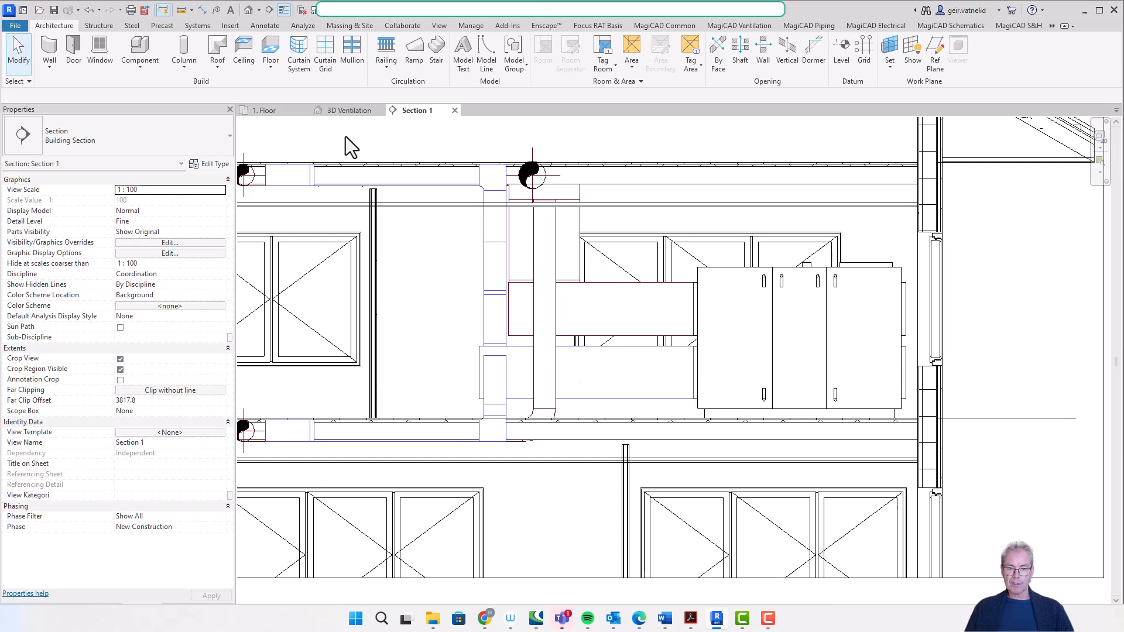
left_click(347, 114)
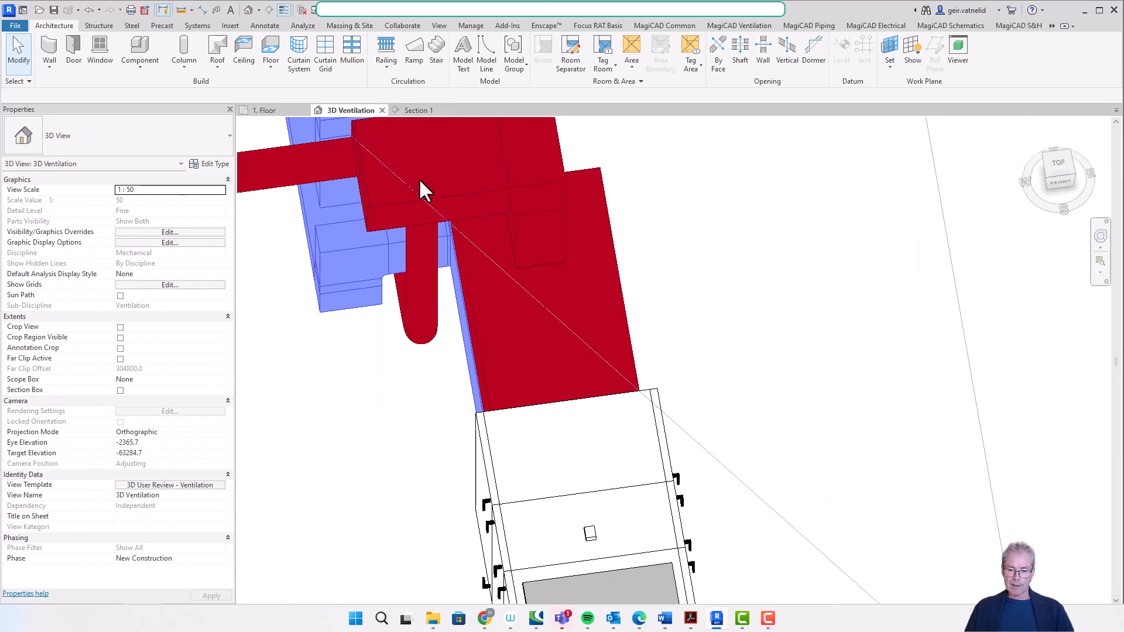
mouse_move(309, 469)
middle_mouse_down("shift")
mouse_move(396, 450)
mouse_move(321, 458)
middle_mouse_up("shift")
left_click(531, 308)
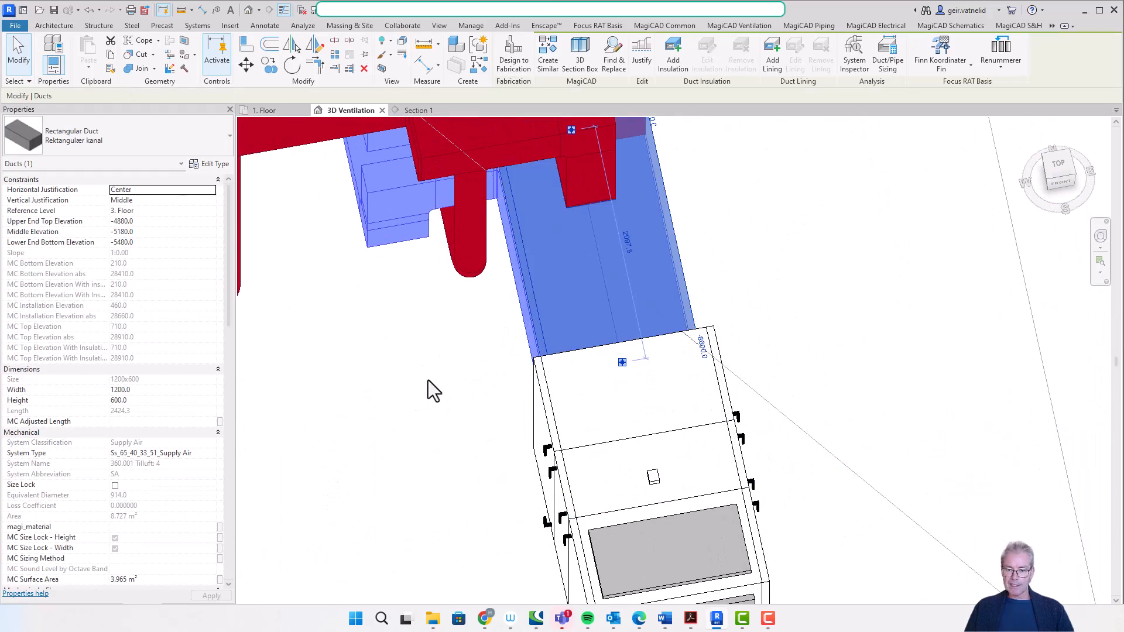
middle_click_drag(481, 382, 273, 220, "shift")
scroll(272, 220, "down", 2)
middle_click_drag(339, 251, 649, 350)
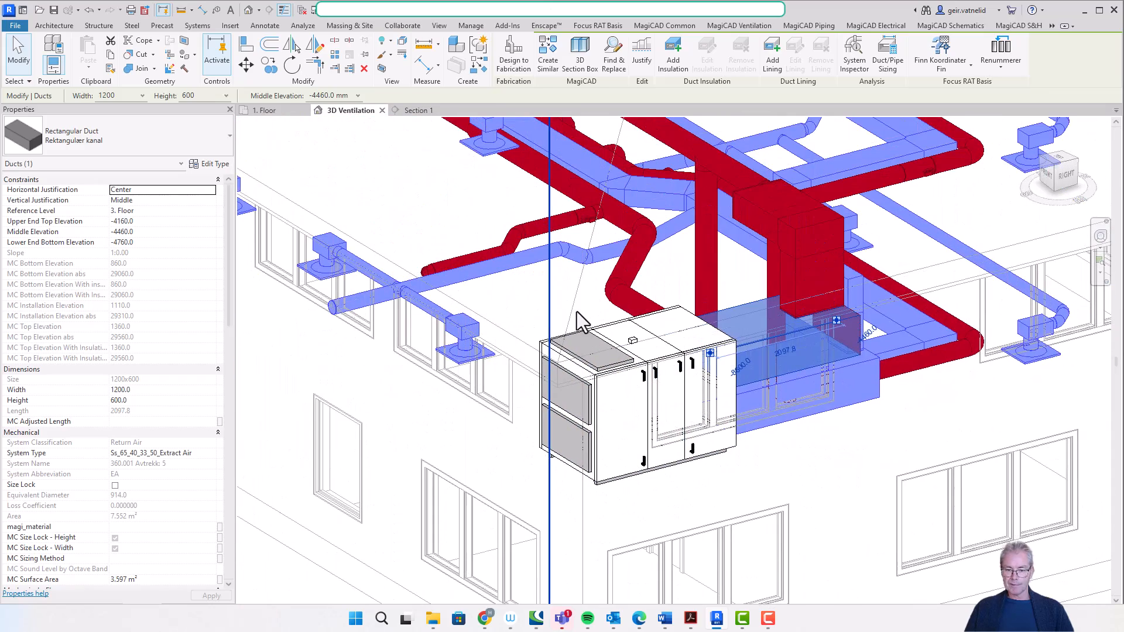
left_click(600, 378)
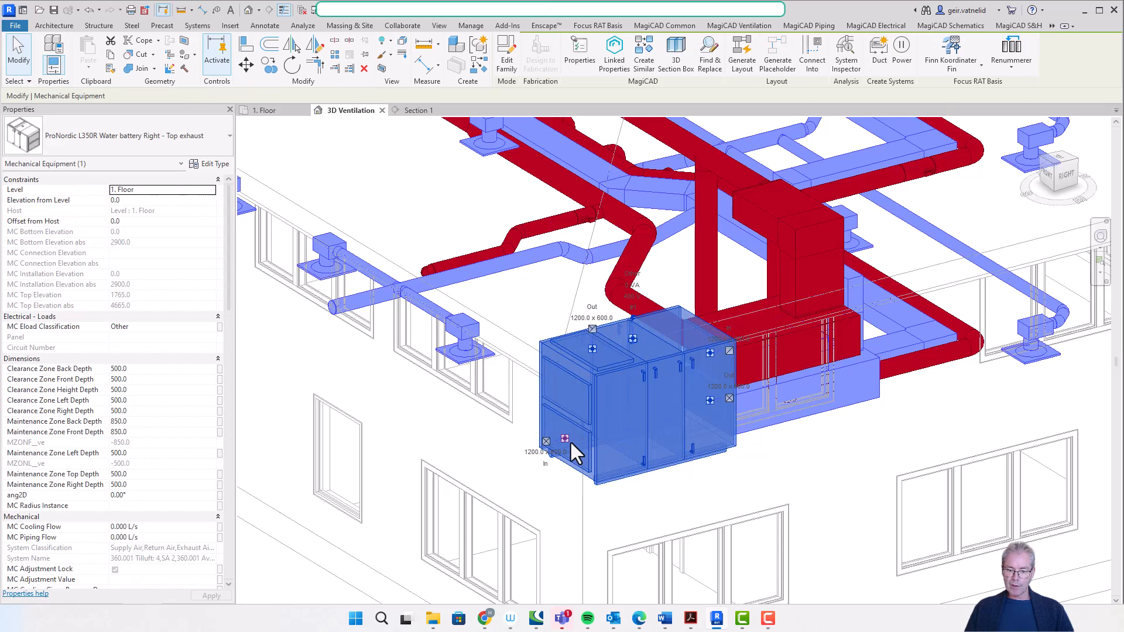
In Section 1, draw a duct 600 wide and 1200 high, about 460 mm long, from the unit's intake connector horizontally through the exterior wall.
left_click(414, 110)
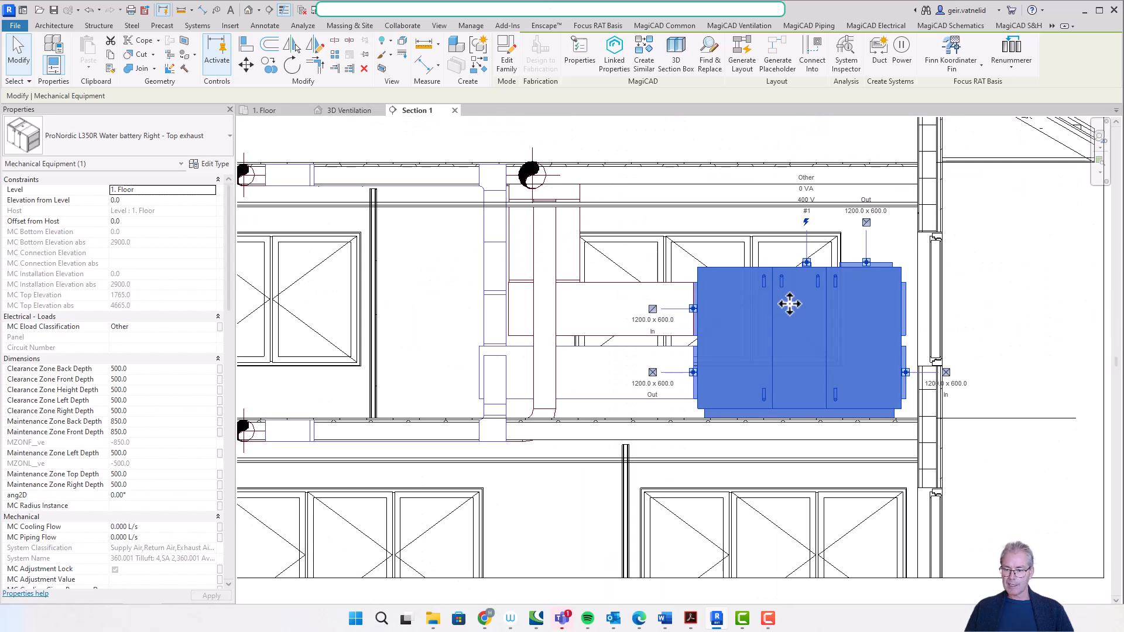
middle_click_drag(1022, 316, 858, 302)
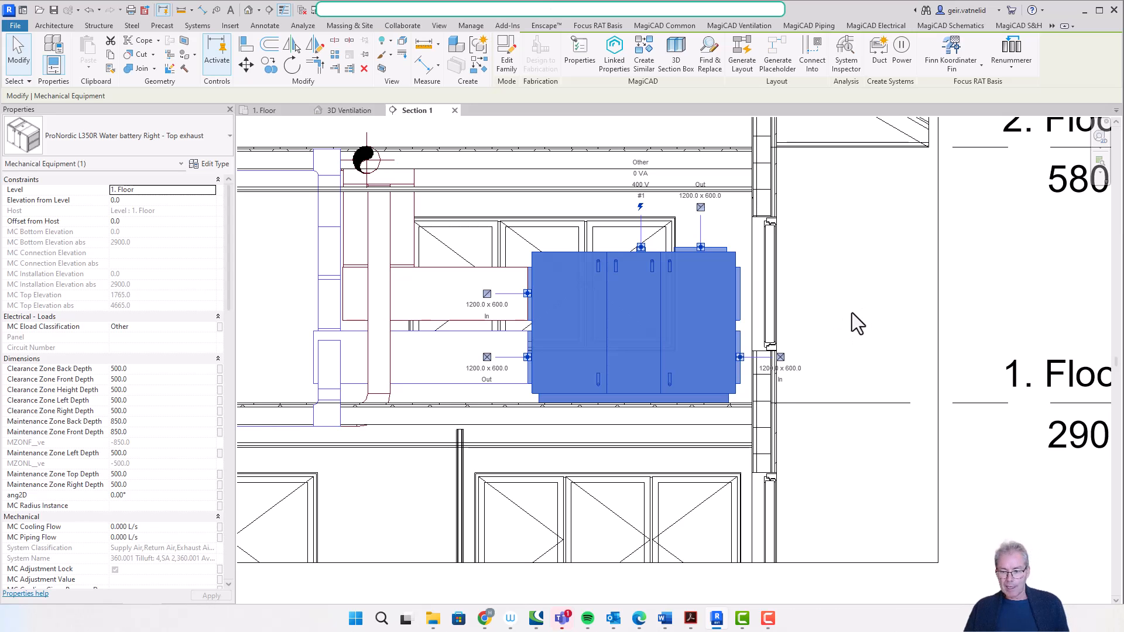
scroll(831, 386, "up", 3)
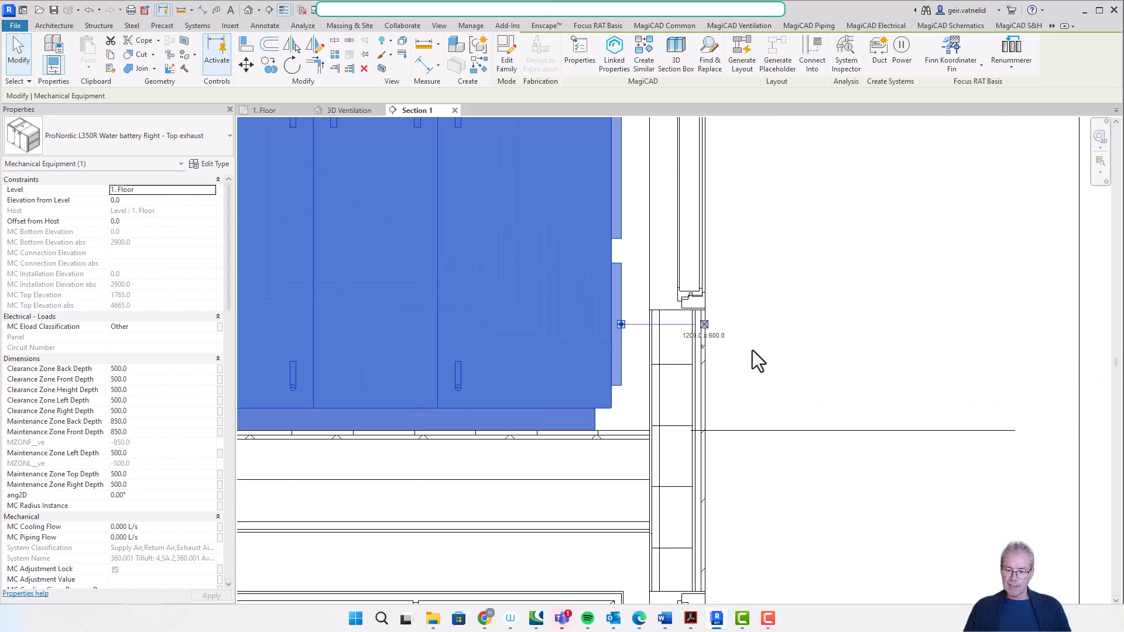
left_click(704, 325)
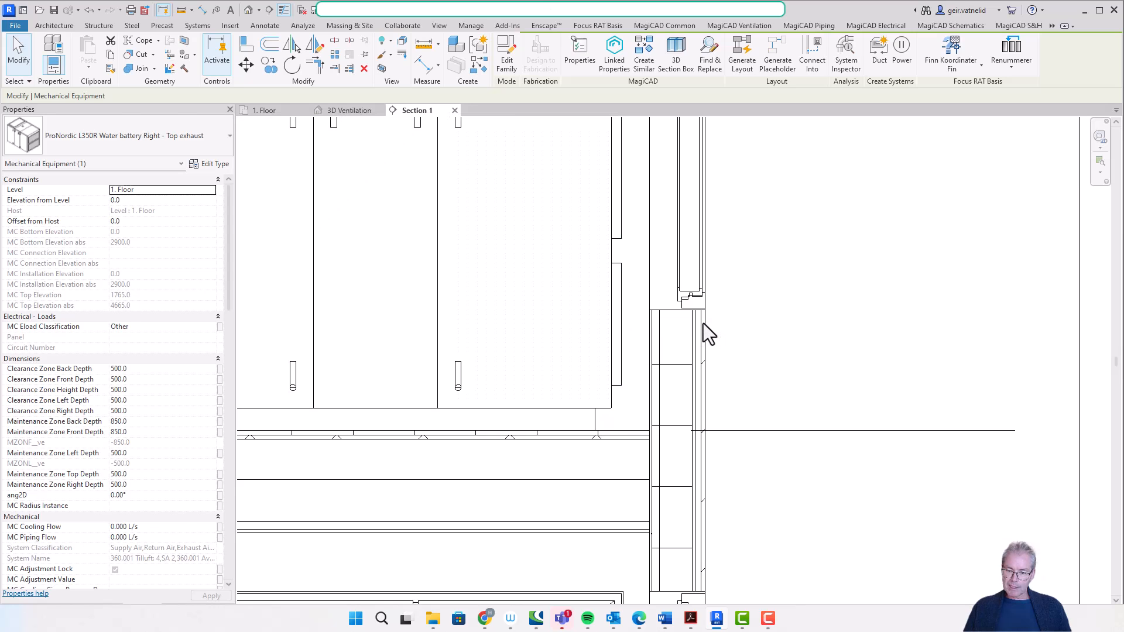
left_click(621, 326)
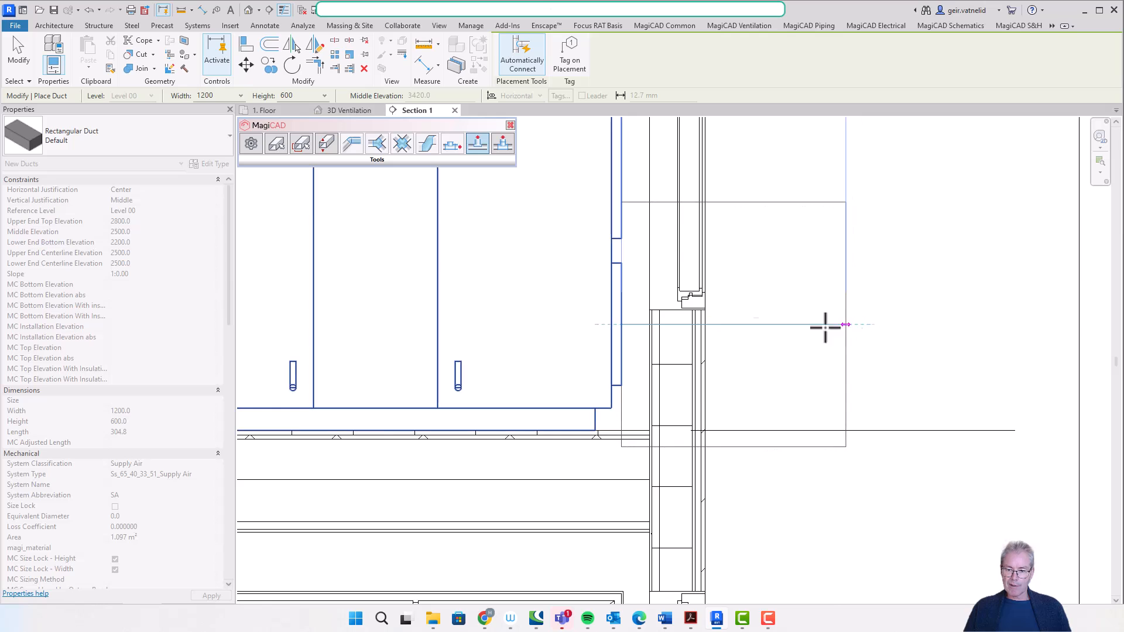
left_click(241, 96)
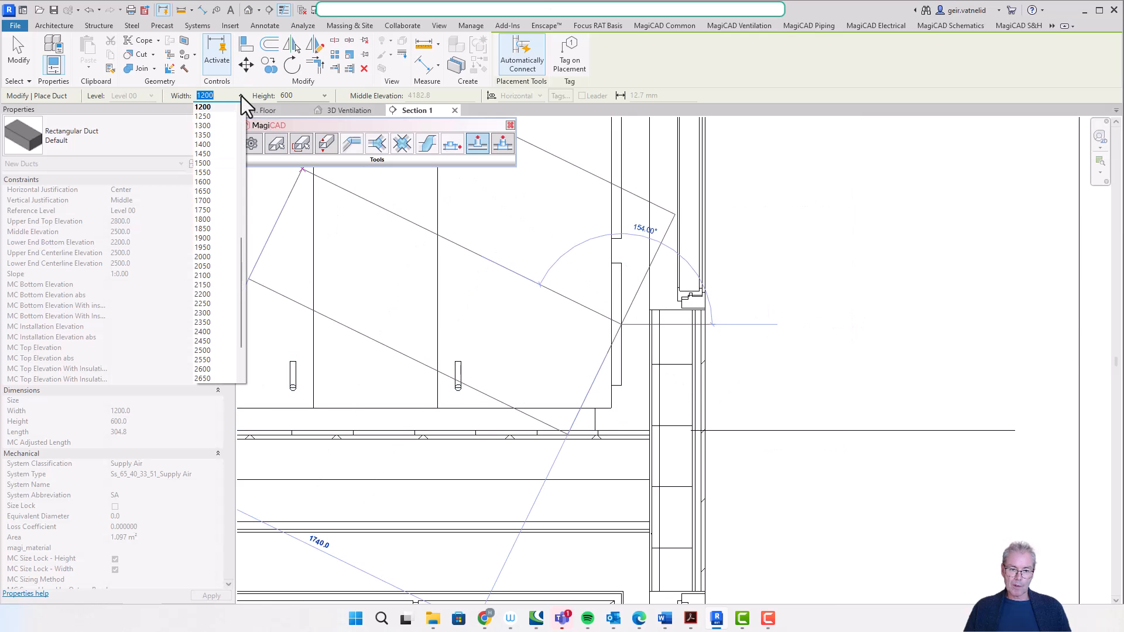
scroll(213, 141, "up", 2)
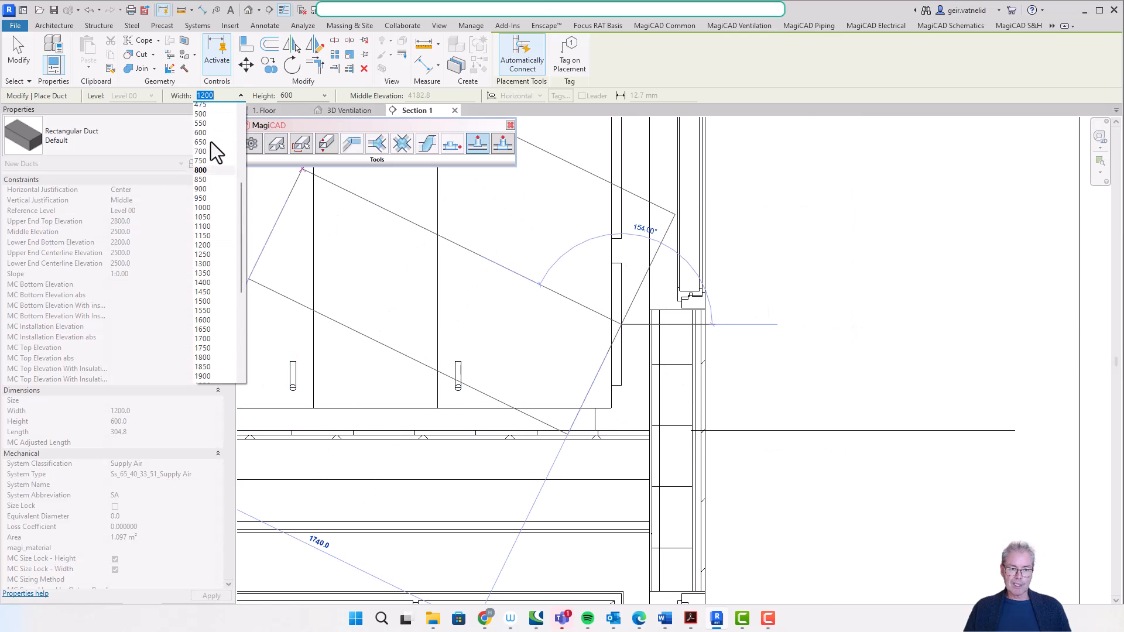
left_click(216, 162)
left_click(325, 96)
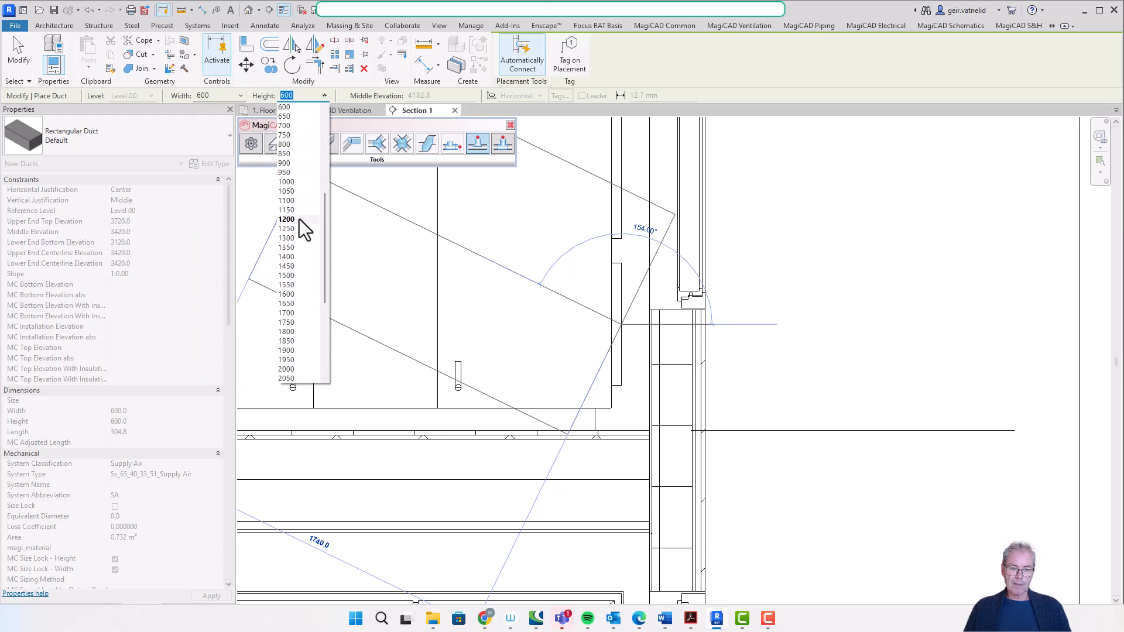
left_click(287, 219)
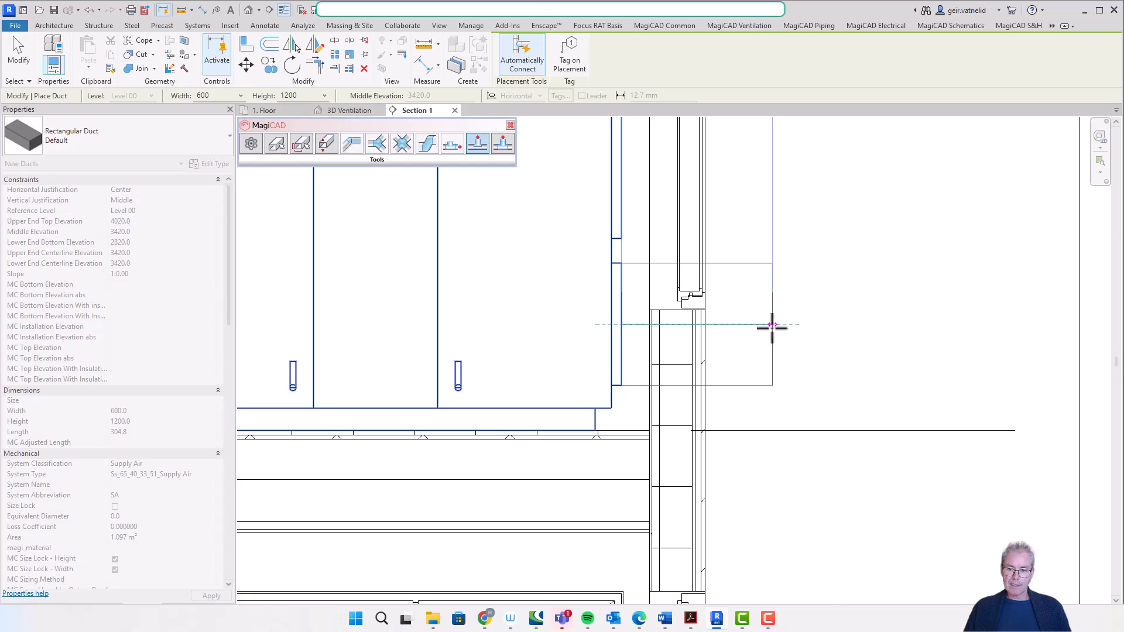
left_click(715, 323)
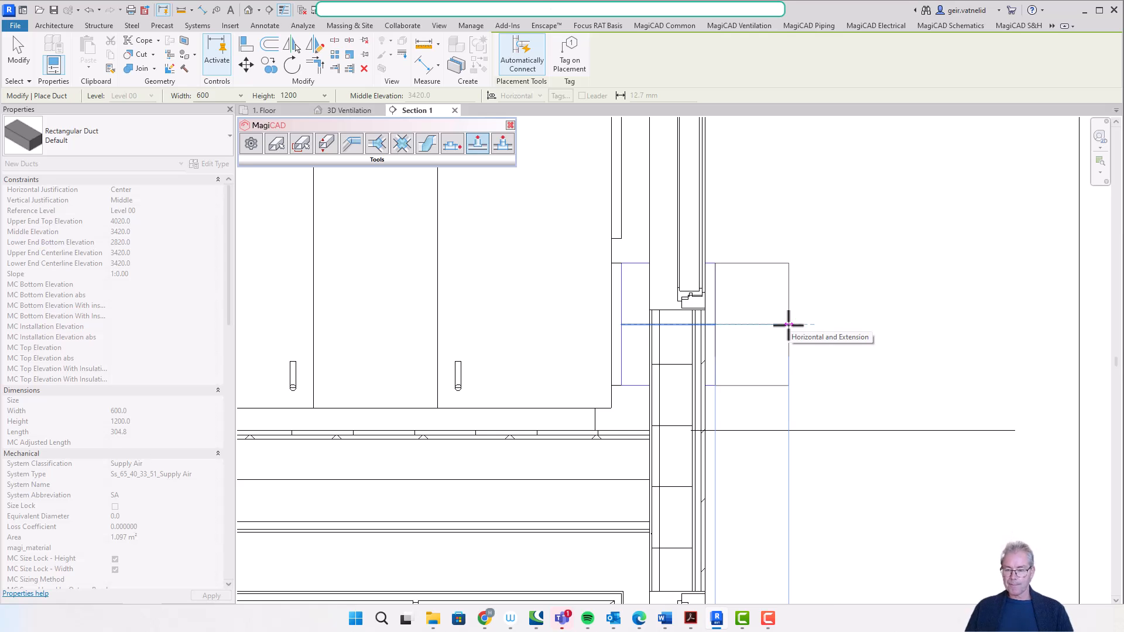
key("Escape")
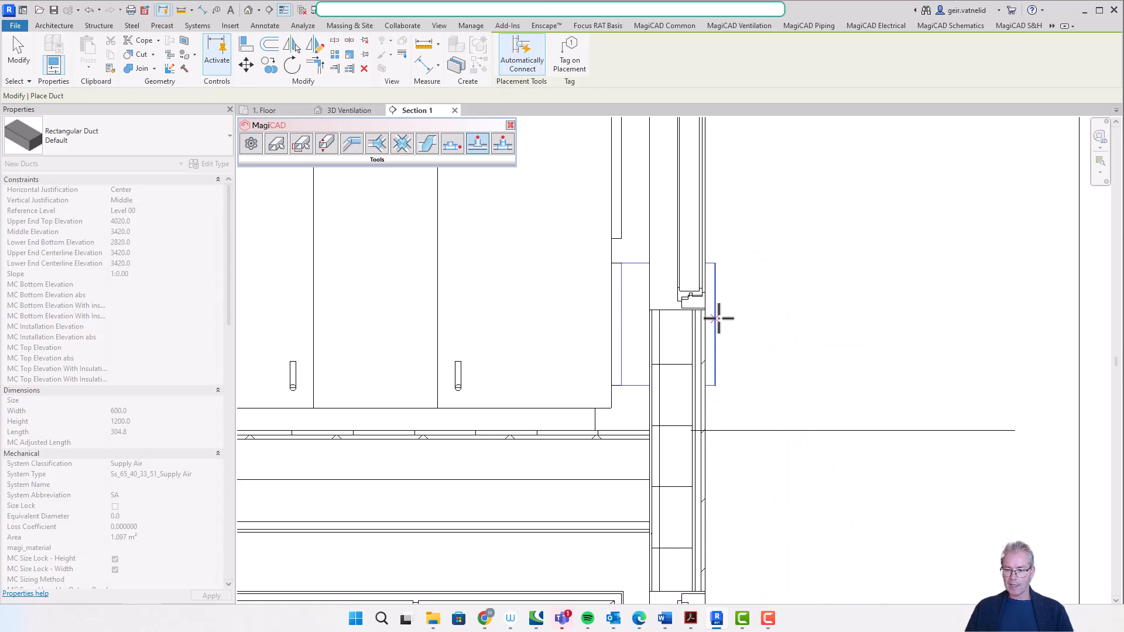
key("Escape")
Draw a duct 600 wide and 1200 high straight up about 1700 mm from the outlet connector on top of the unit.
scroll(767, 269, "down", 3)
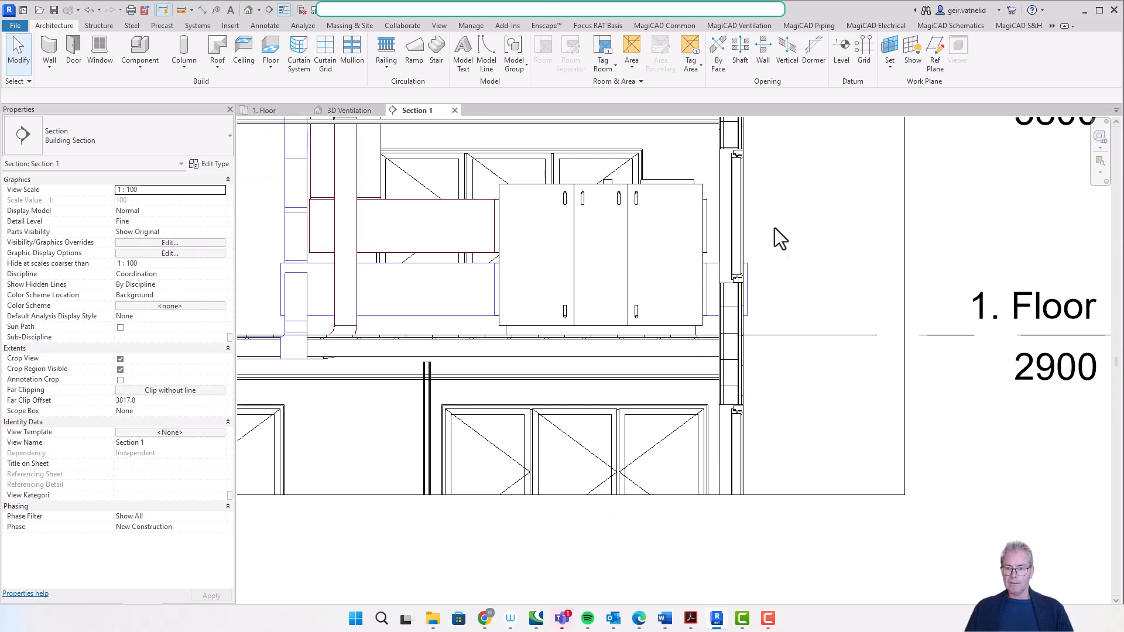
scroll(778, 206, "down", 2)
middle_click_drag(826, 175, 807, 331)
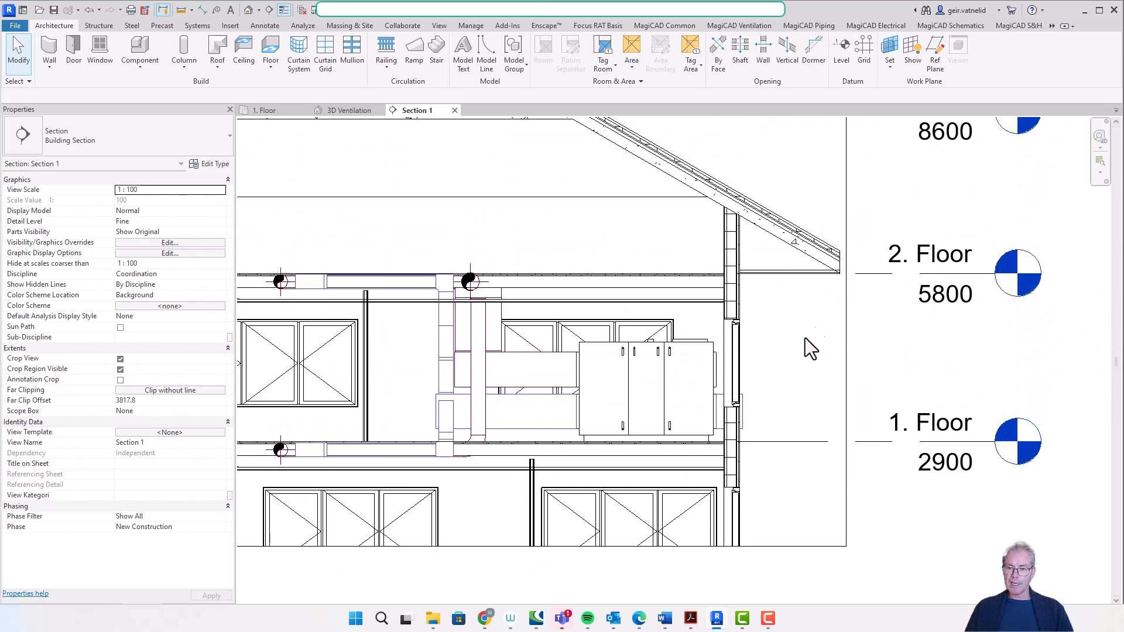
left_click(703, 357)
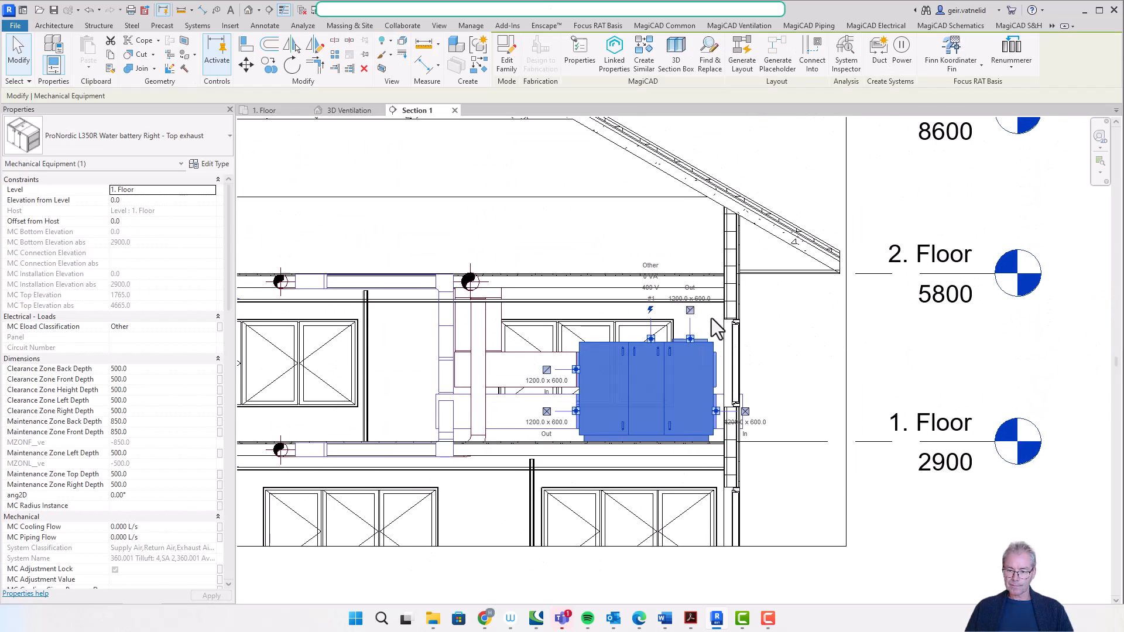
scroll(726, 331, "up", 1)
scroll(724, 322, "up", 2)
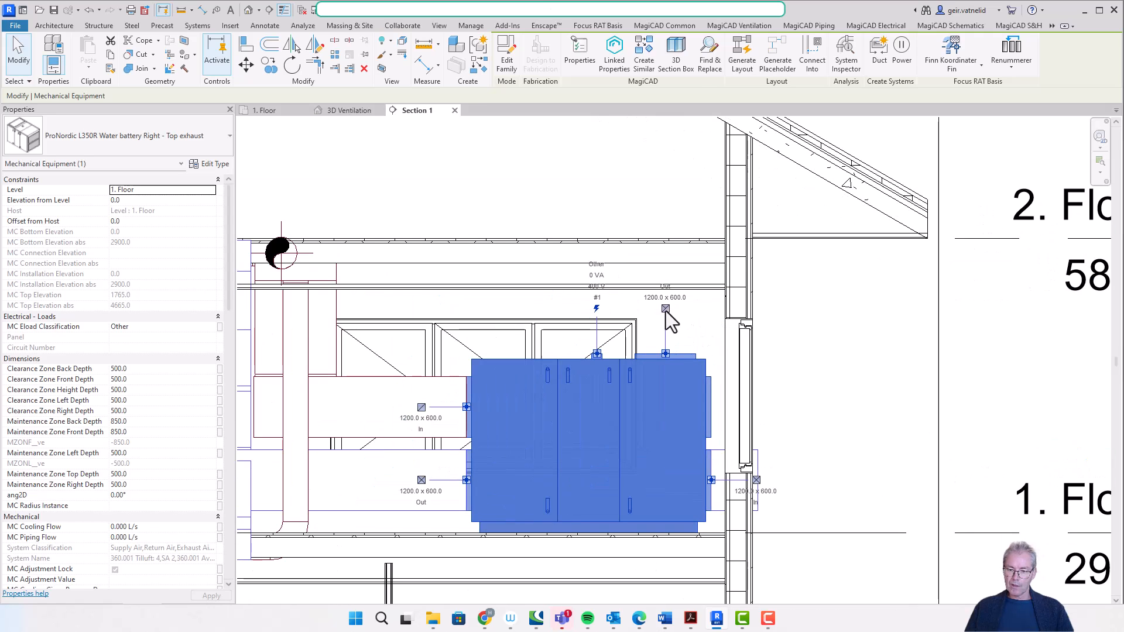
left_click(665, 310)
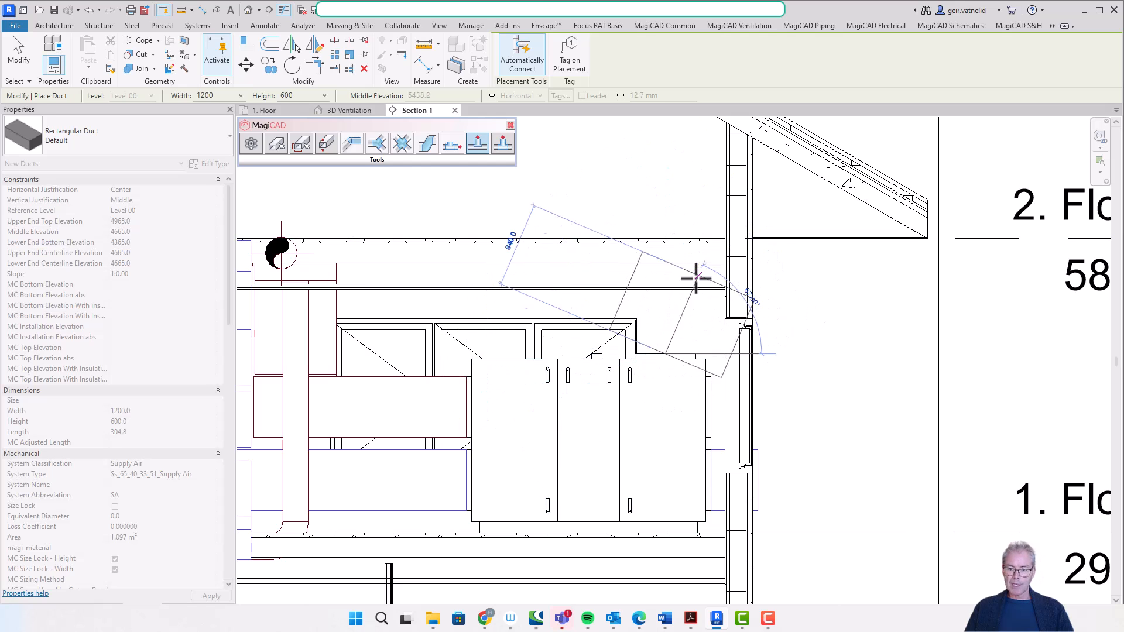
left_click(241, 95)
scroll(220, 146, "up", 3)
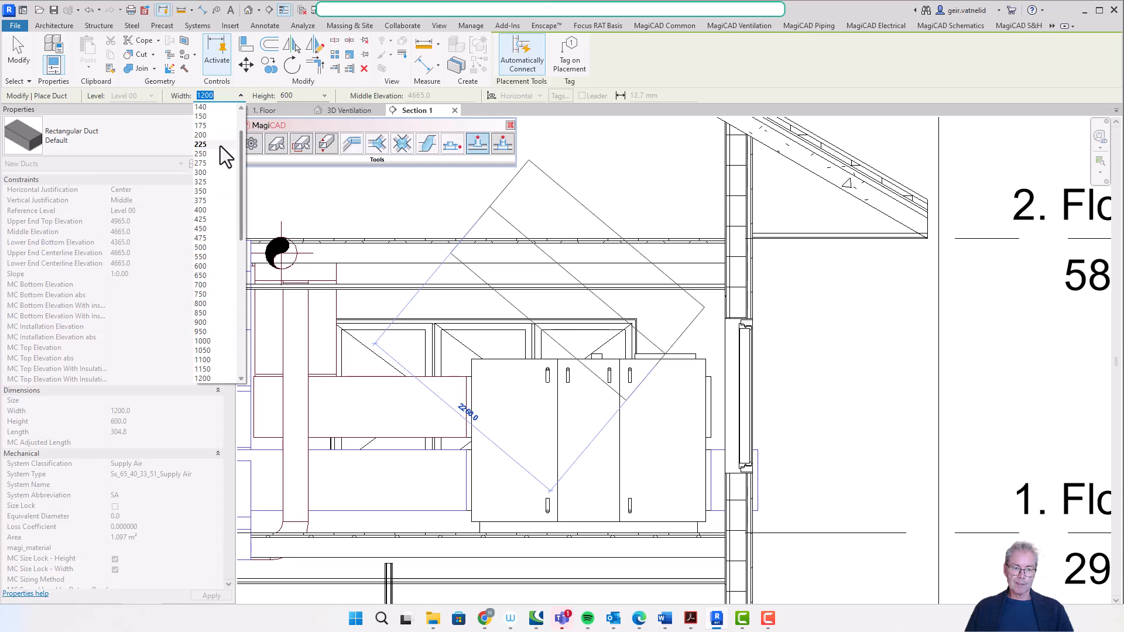
left_click(210, 268)
left_click(325, 96)
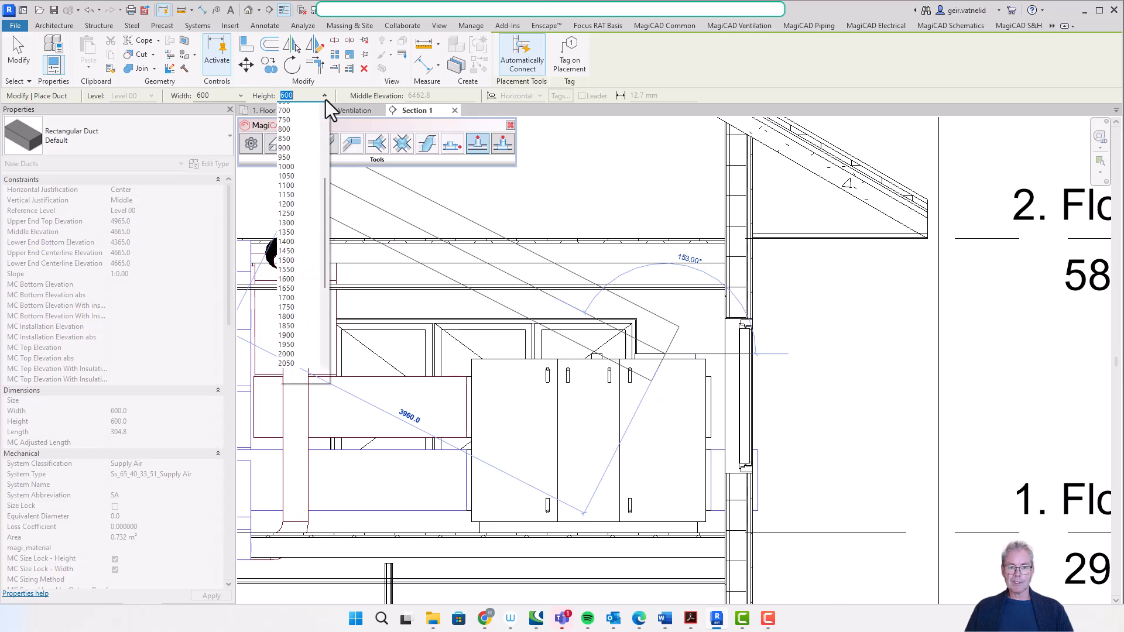
left_click(302, 219)
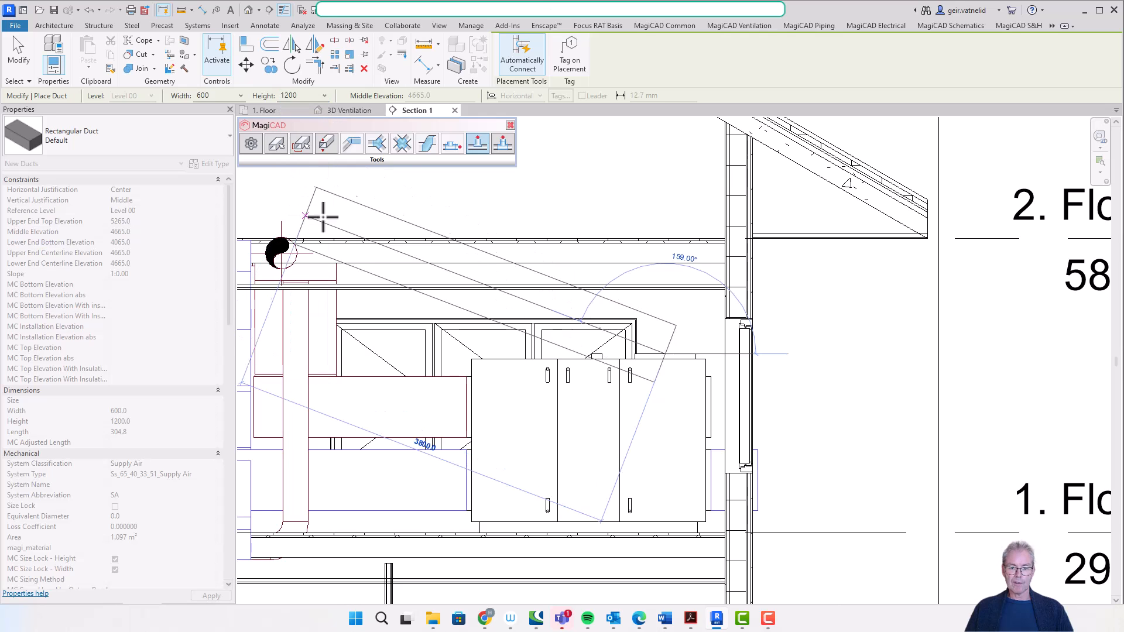
scroll(667, 227, "down", 2)
scroll(667, 228, "down", 1)
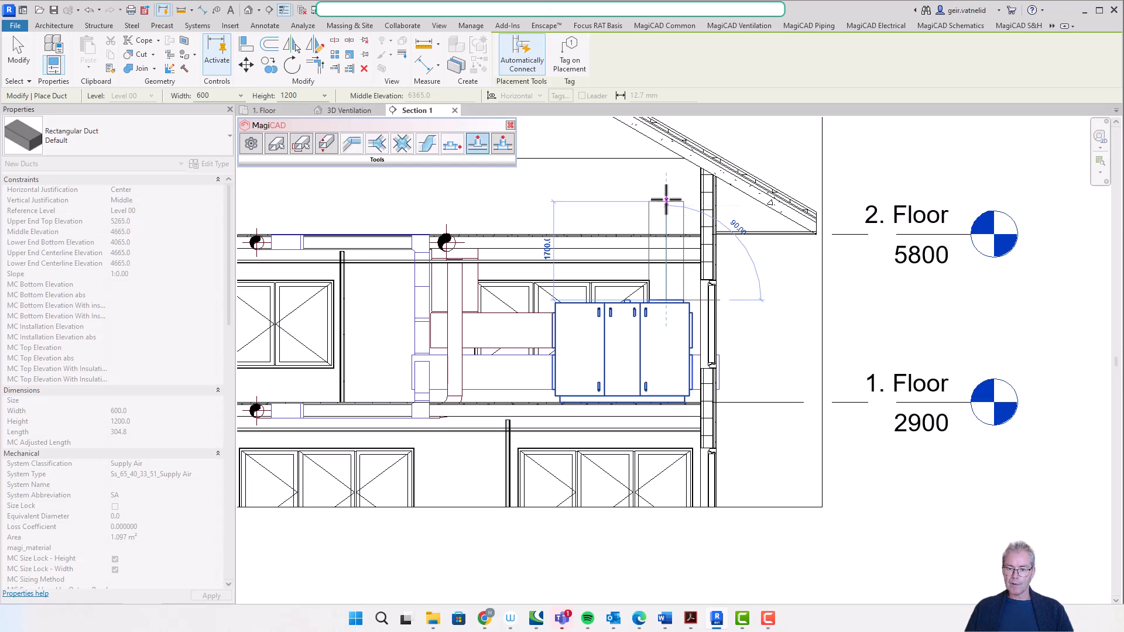
left_click(665, 199)
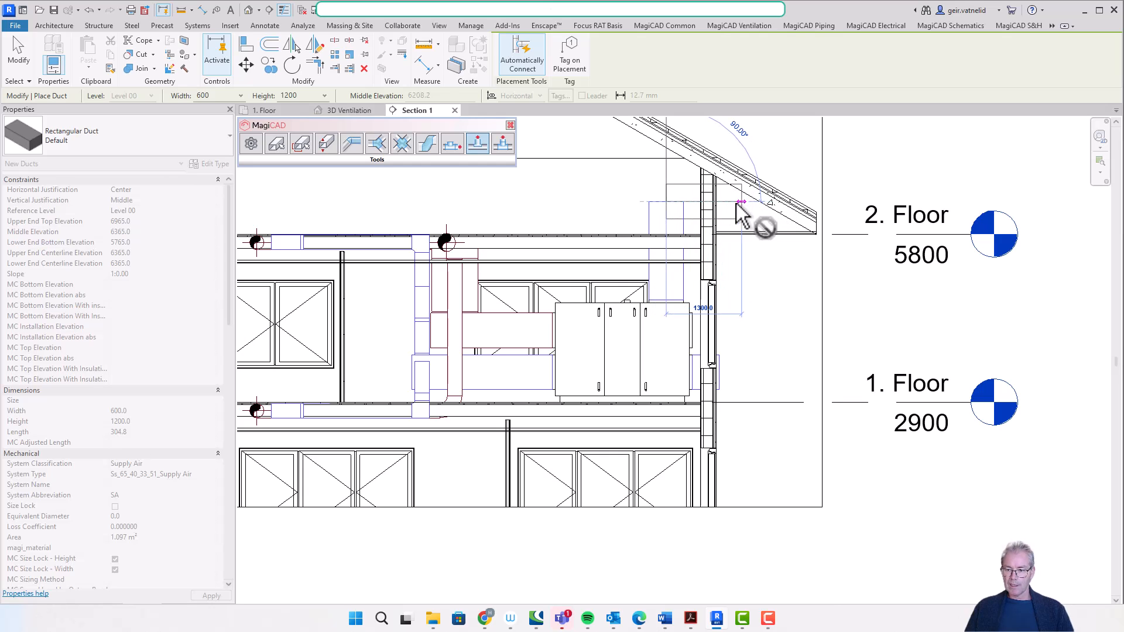
scroll(784, 208, "down", 3)
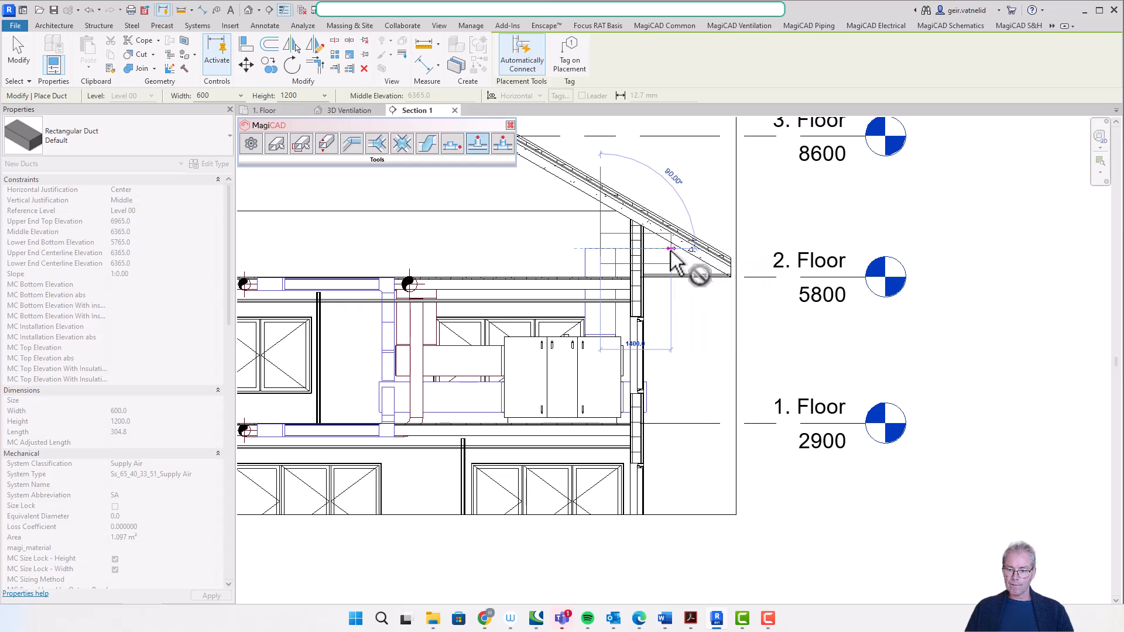
scroll(661, 264, "up", 1)
key("Escape")
key("Escape")
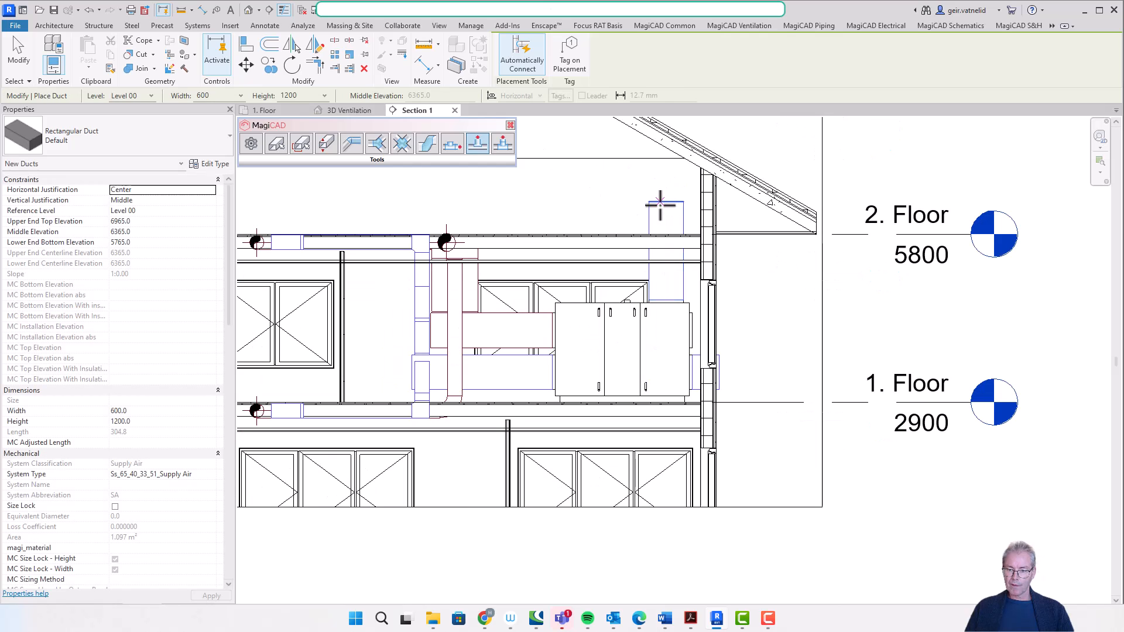
Stretch the upper end of the vertical duct above the unit up through the roof, to a length of about 3300 mm.
middle_click_drag(669, 217, 650, 277)
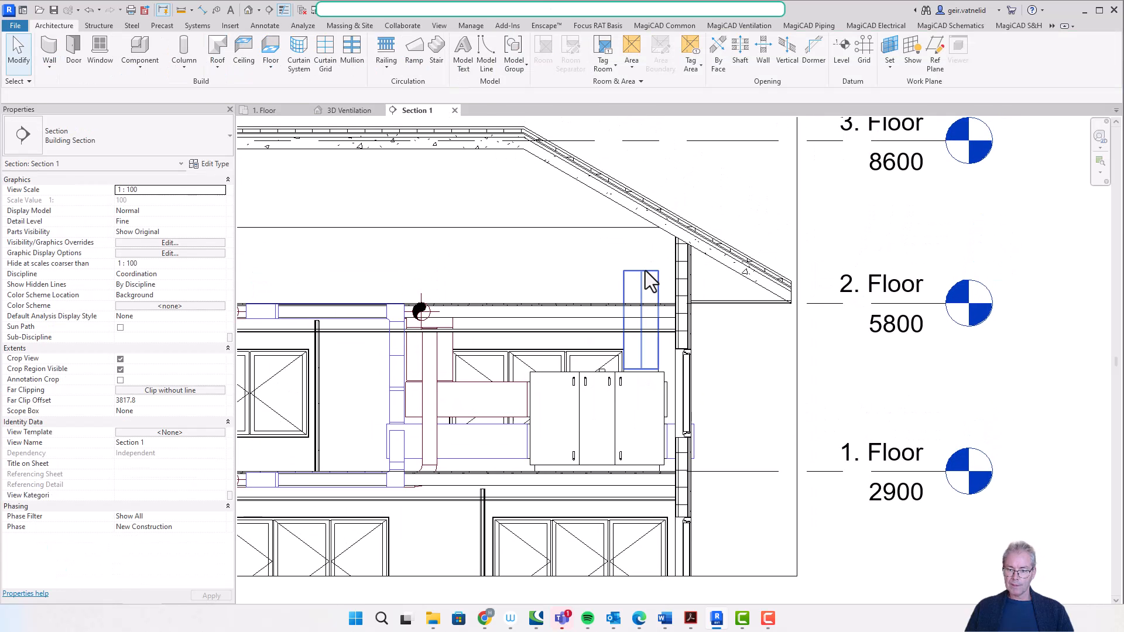
left_click(648, 282)
left_click_drag(644, 274, 641, 178)
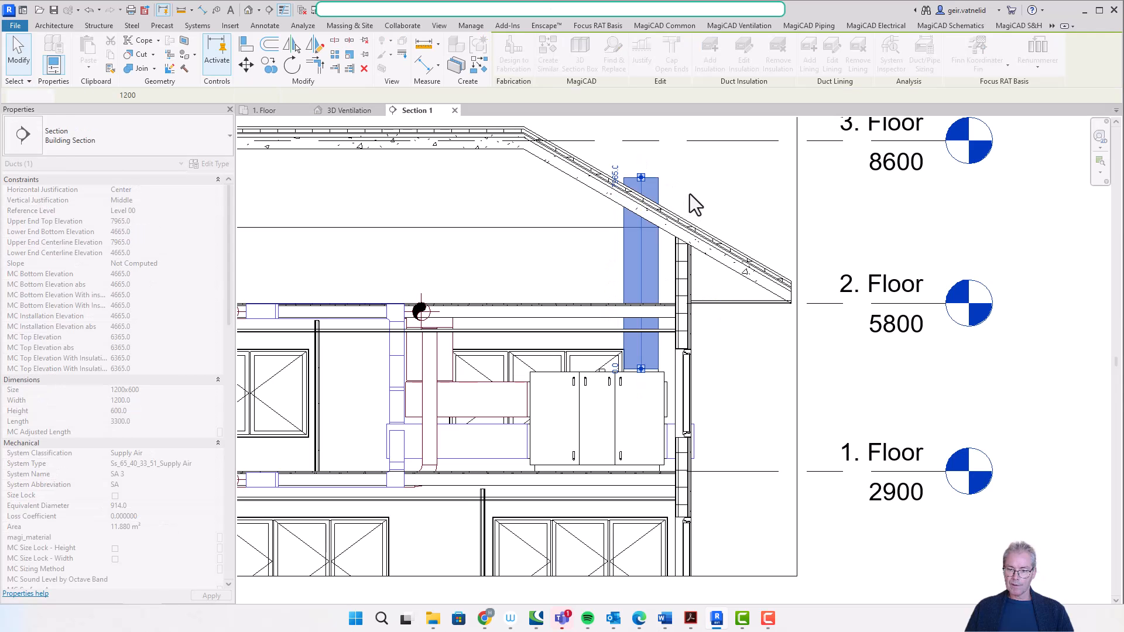
key("Escape")
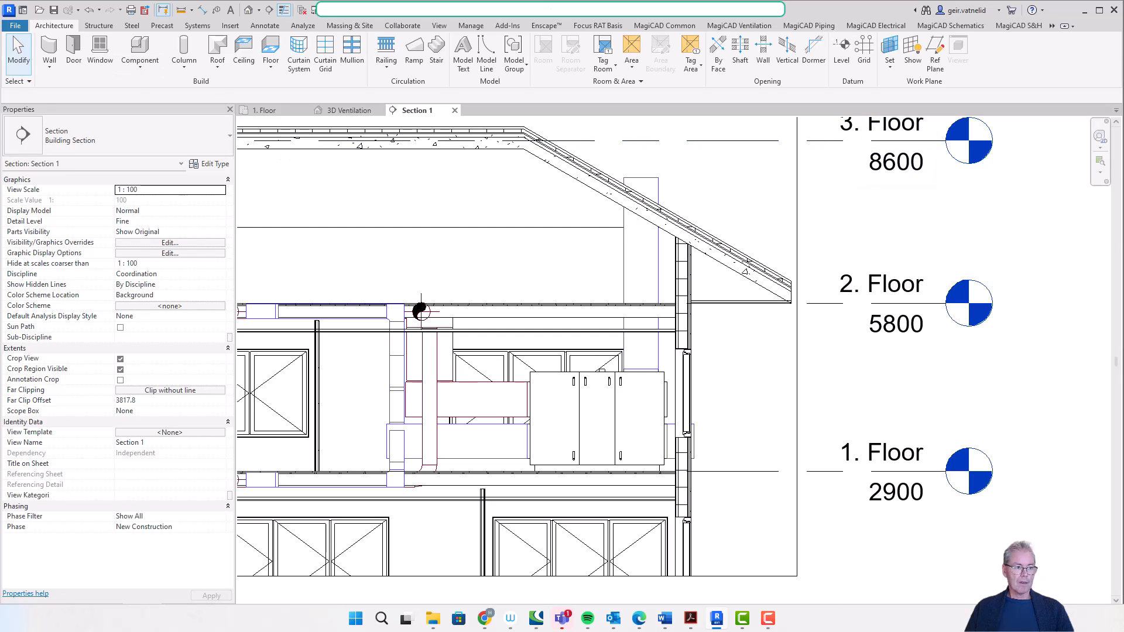
Set the system type of the vertical duct through the roof to Ss_65_40_42_45_Discharge Air.
scroll(593, 248, "down", 2)
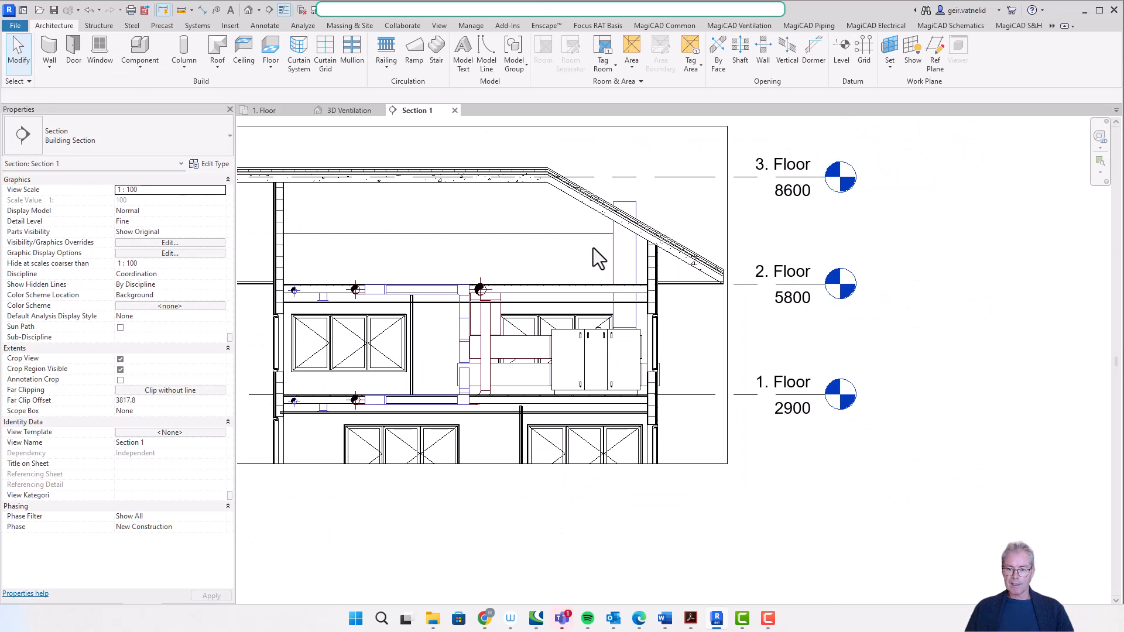
left_click(620, 281)
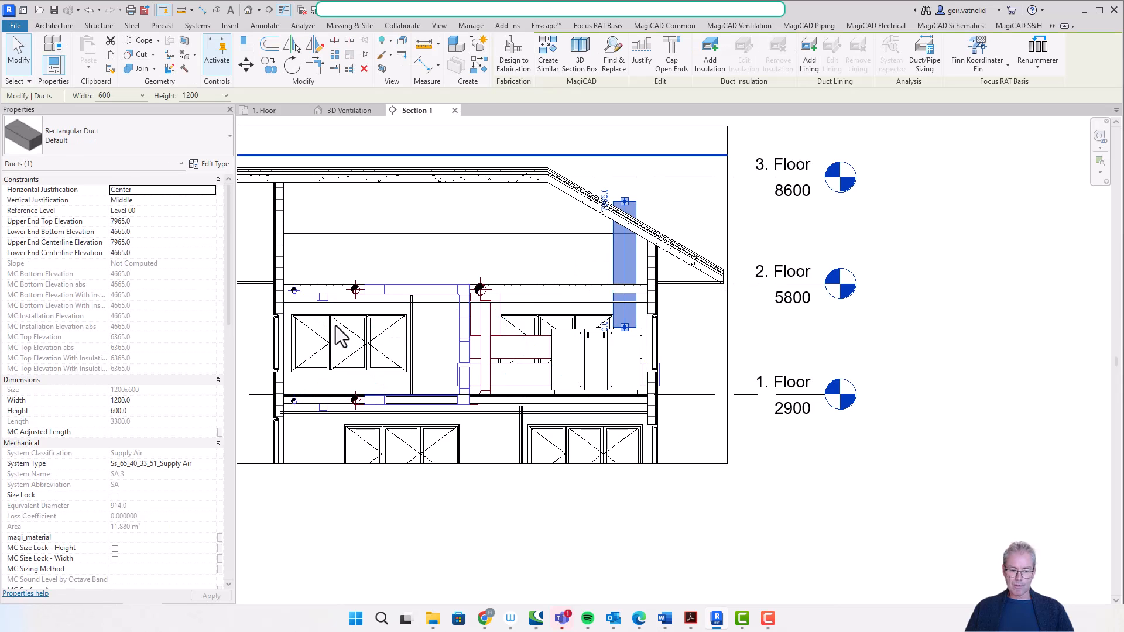
left_click(211, 468)
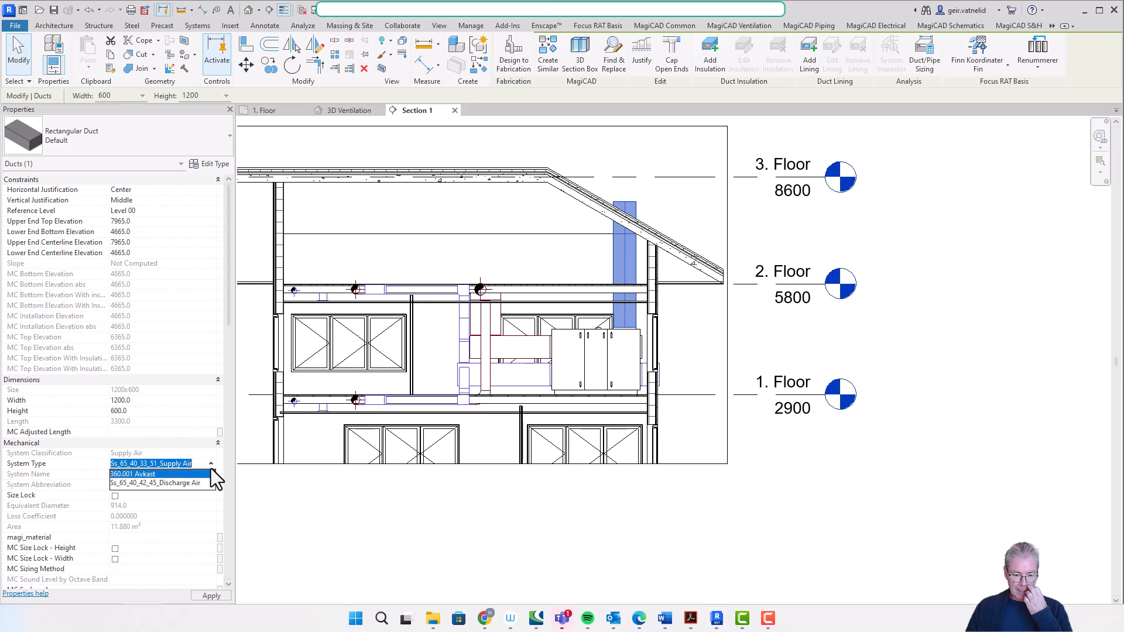
left_click(192, 484)
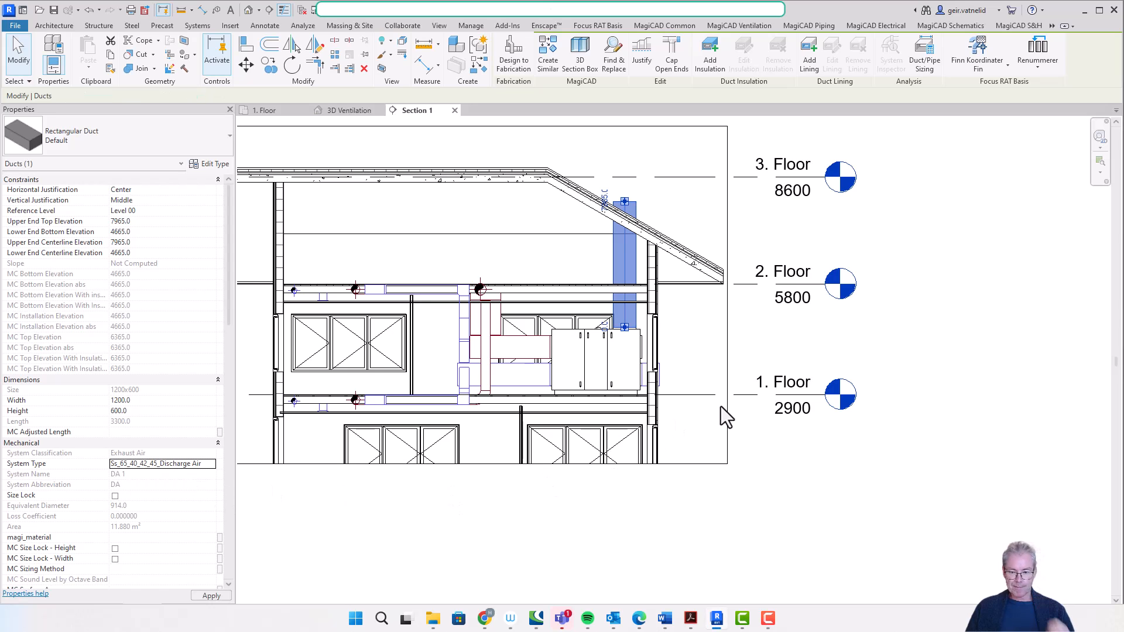
left_click(688, 326)
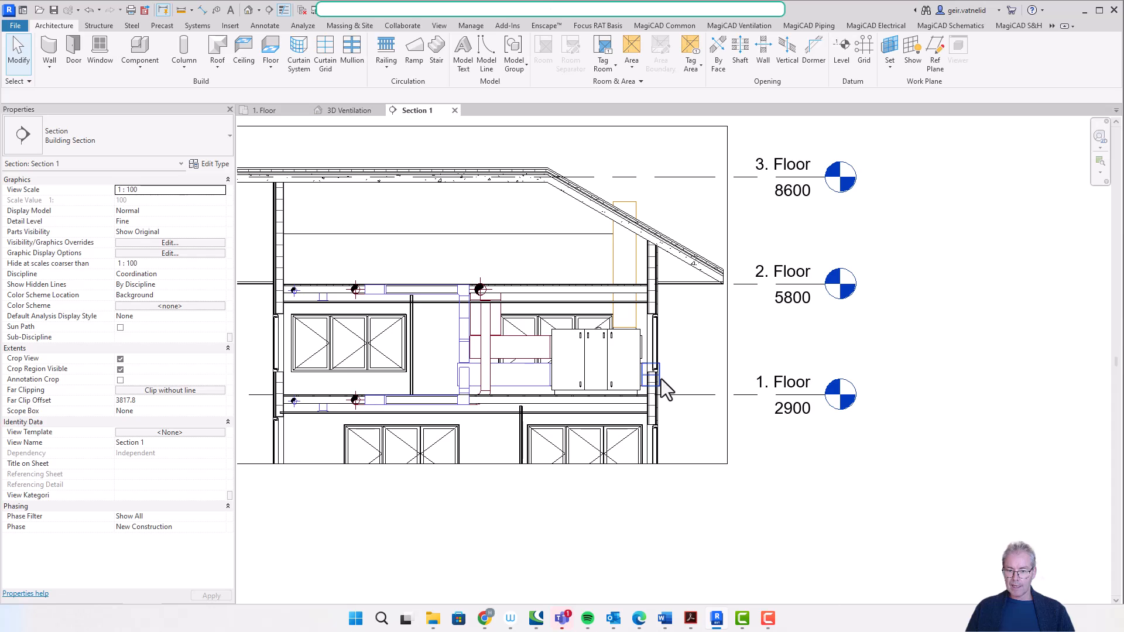
Change the system type of the short duct through the exterior wall to Ss_65_40_33_Intake Air.
left_click(659, 375)
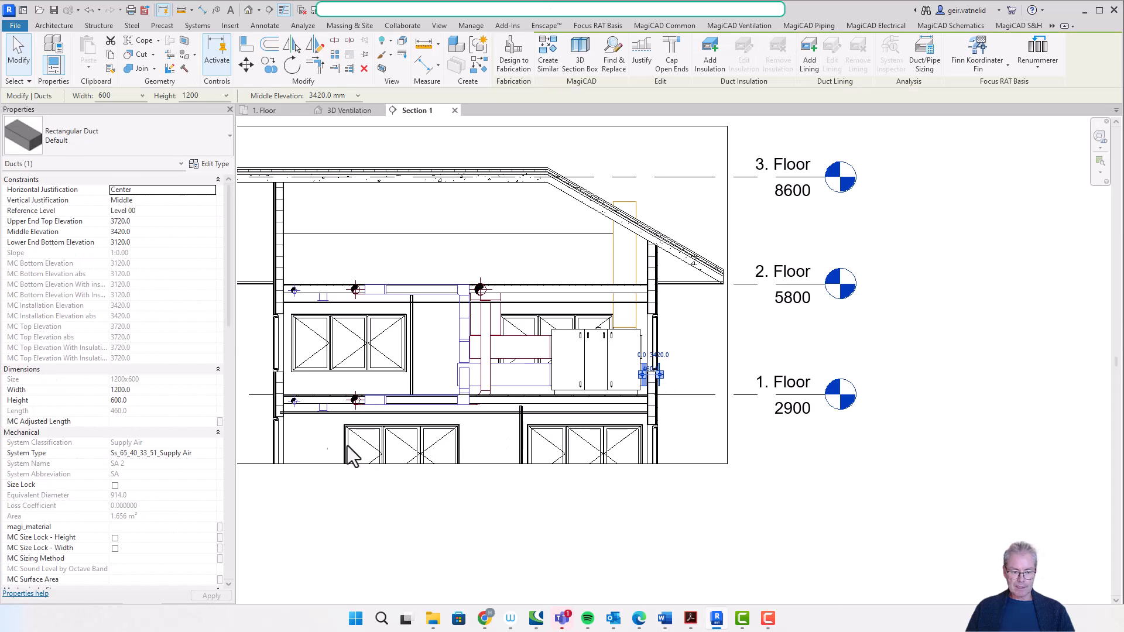
left_click(208, 455)
left_click(211, 454)
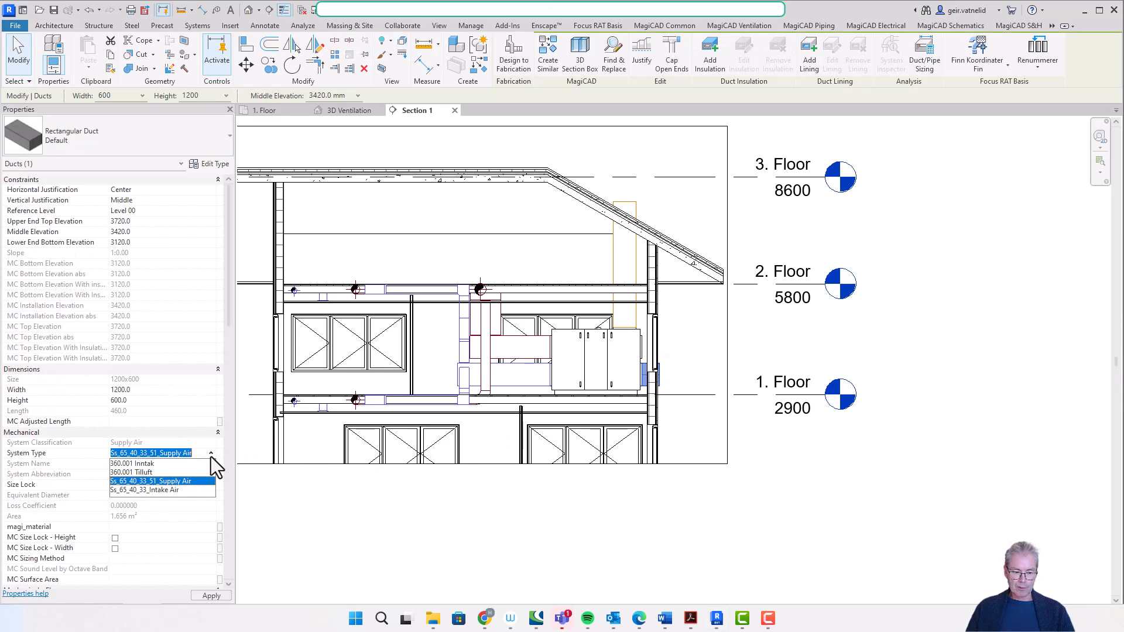
left_click(157, 490)
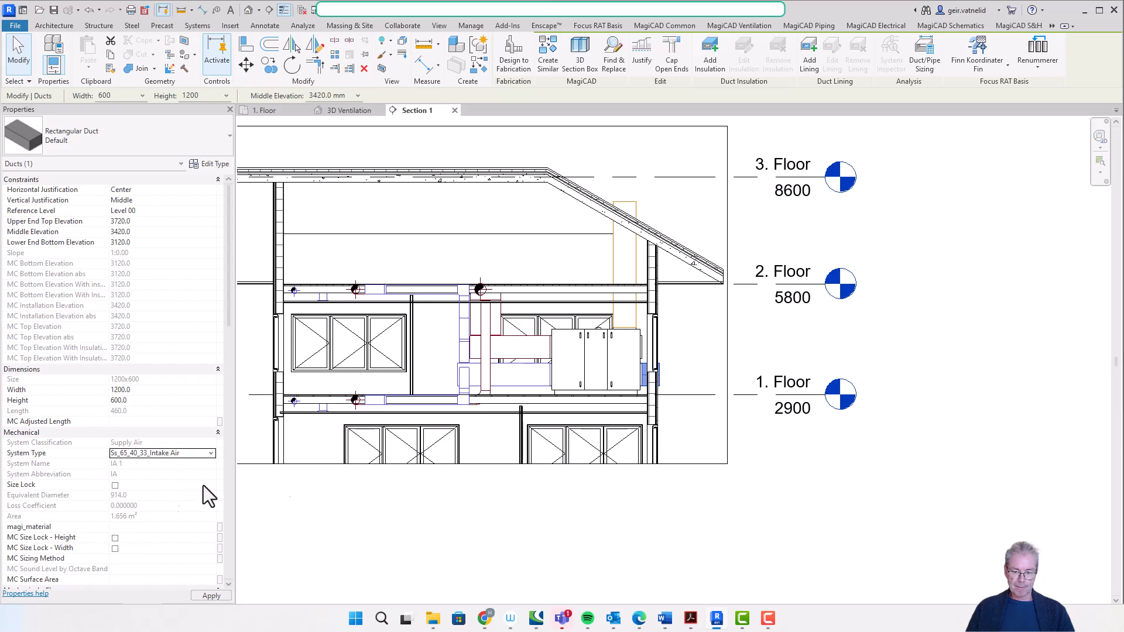
left_click(688, 368)
scroll(680, 381, "up", 1)
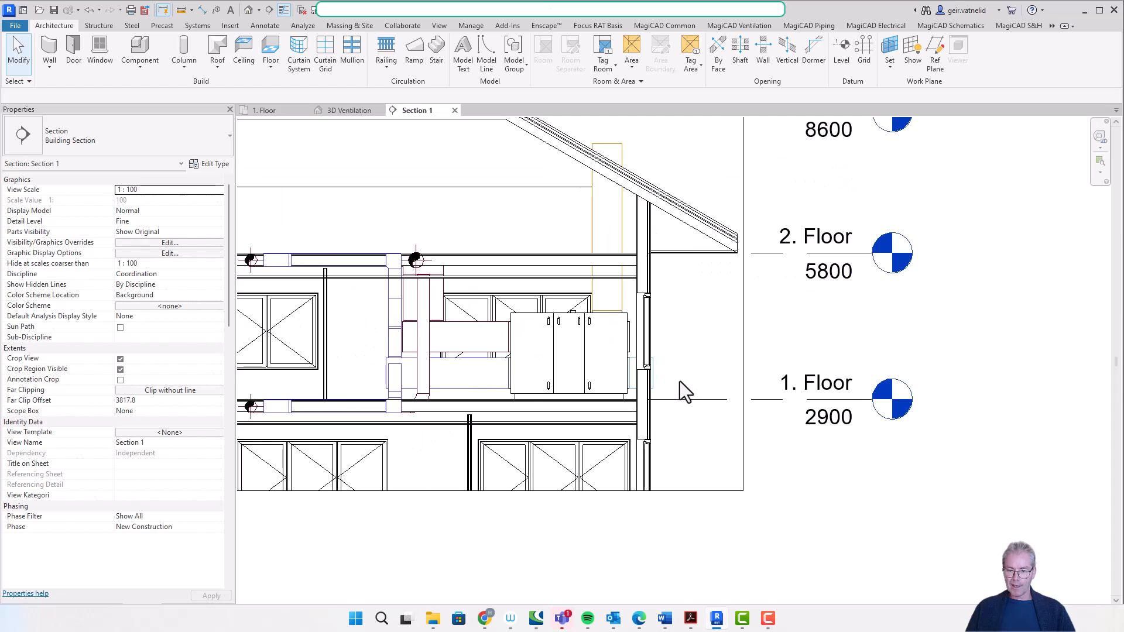
Examine the ducts connected to the air handling unit in Section 1 and from several directions in the 3D Ventilation view.
scroll(670, 377, "up", 2)
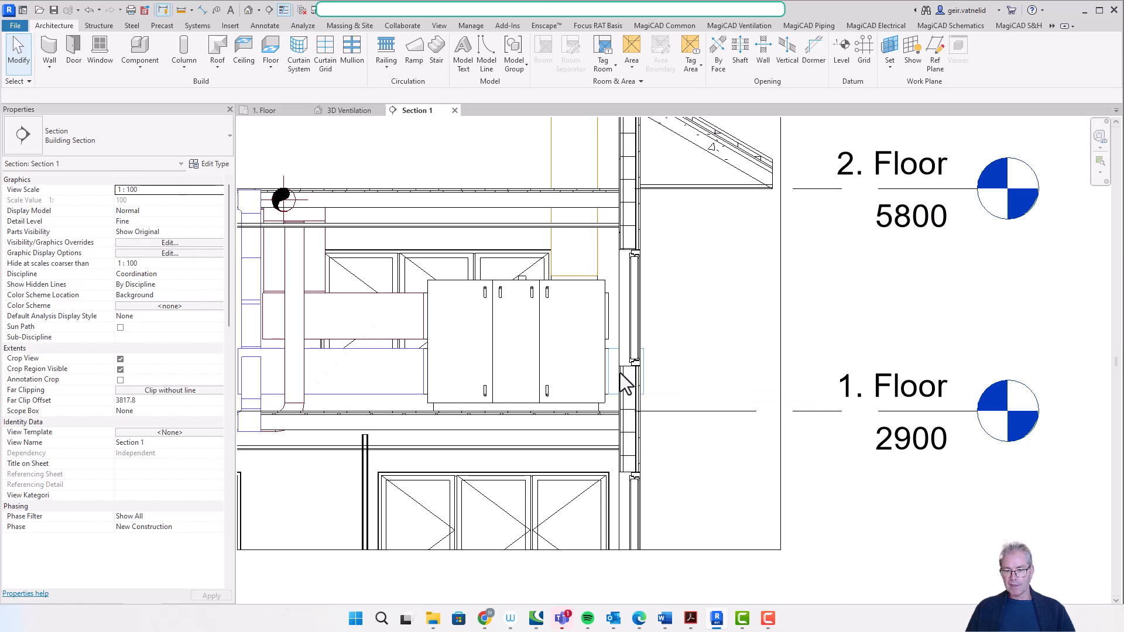
left_click(392, 350)
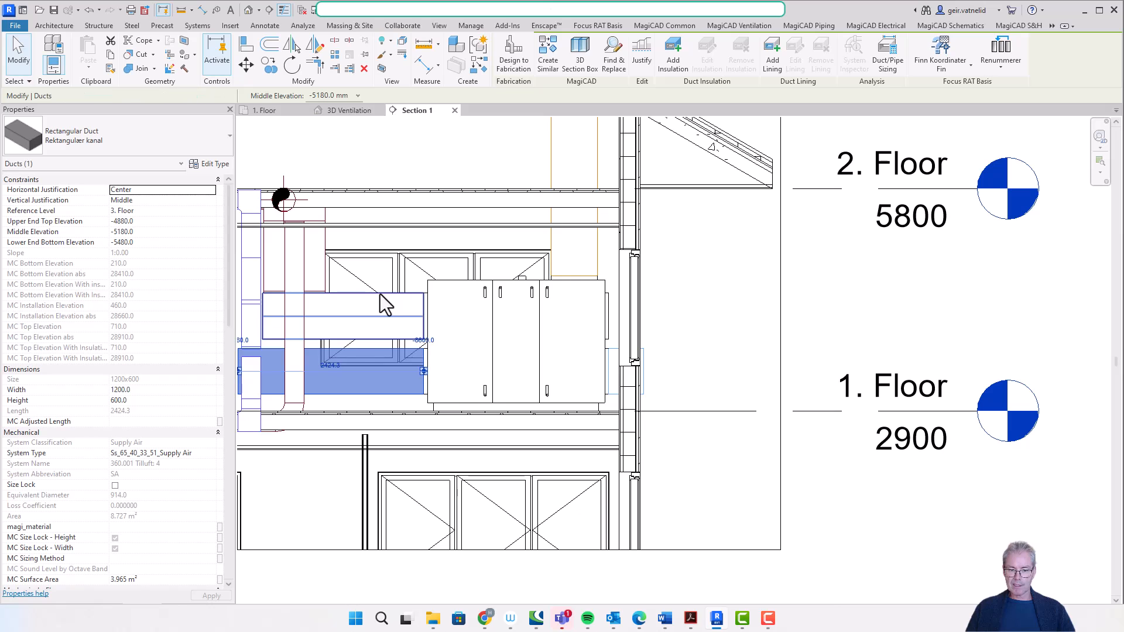
left_click(381, 294)
left_click(550, 241)
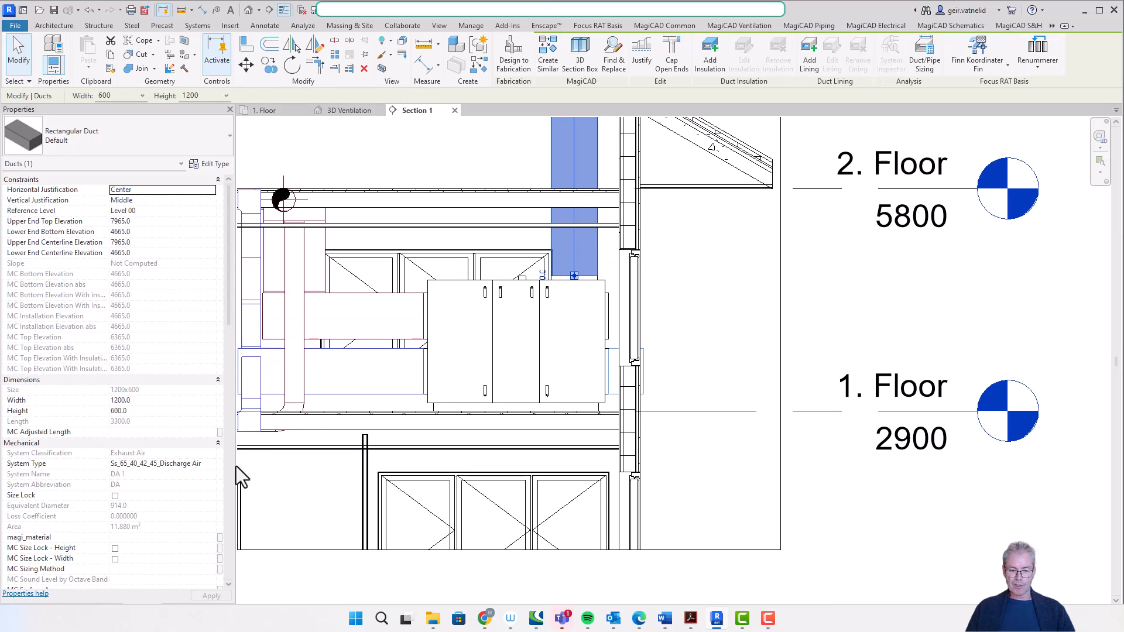
scroll(522, 353, "down", 5)
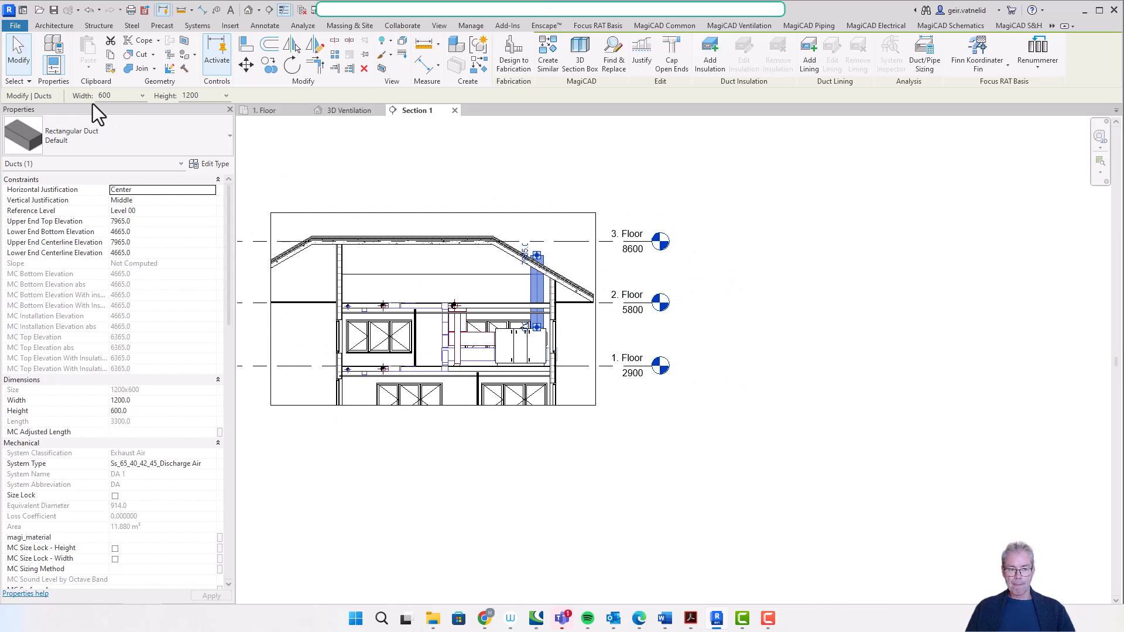
left_click(348, 112)
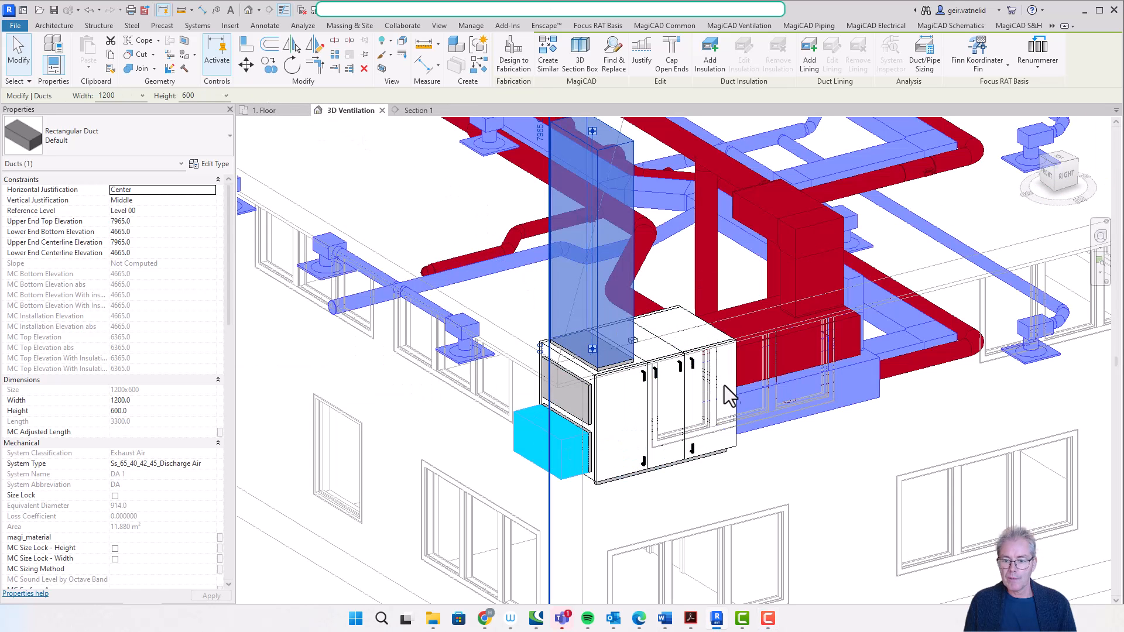
left_click(777, 468)
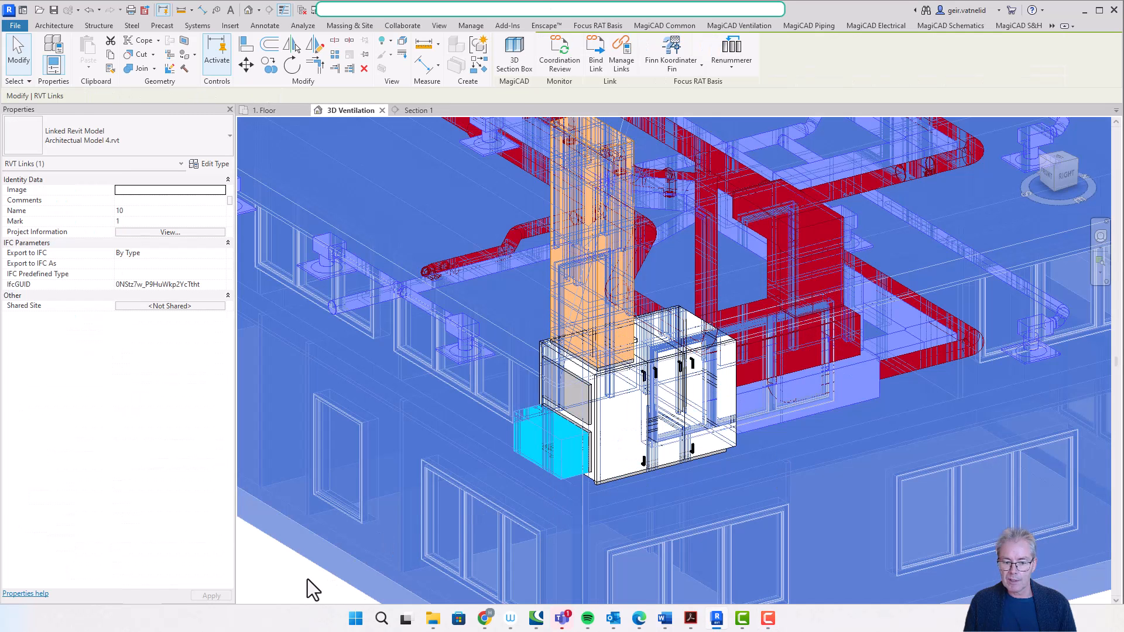
left_click(310, 579)
middle_click_drag(311, 570, 572, 464, "shift")
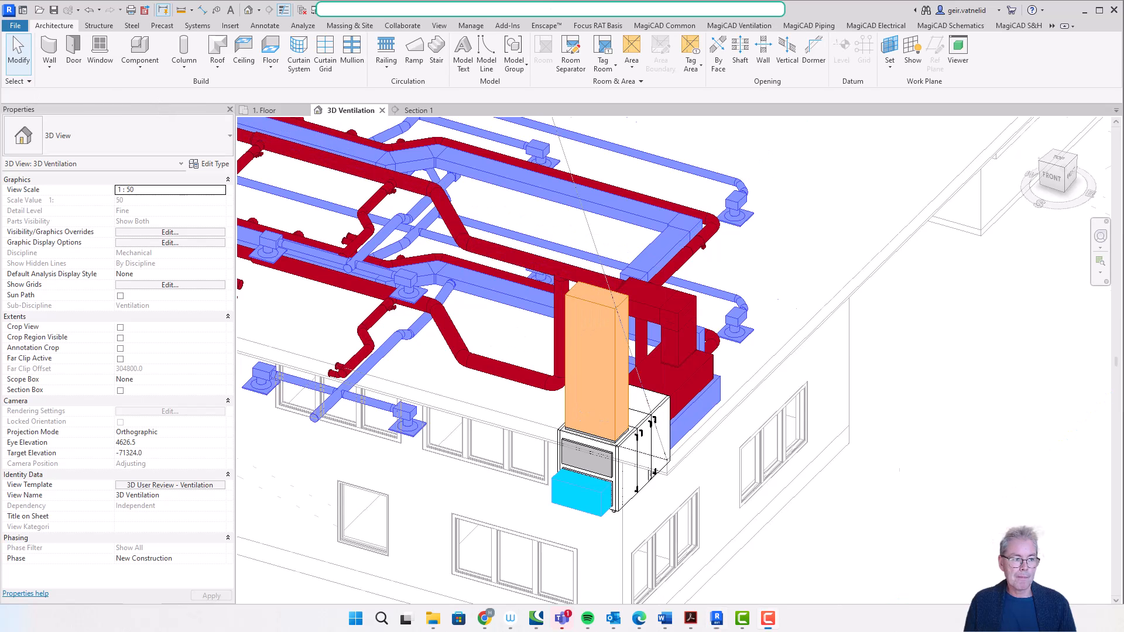
middle_click_drag(410, 309, 363, 310, "shift")
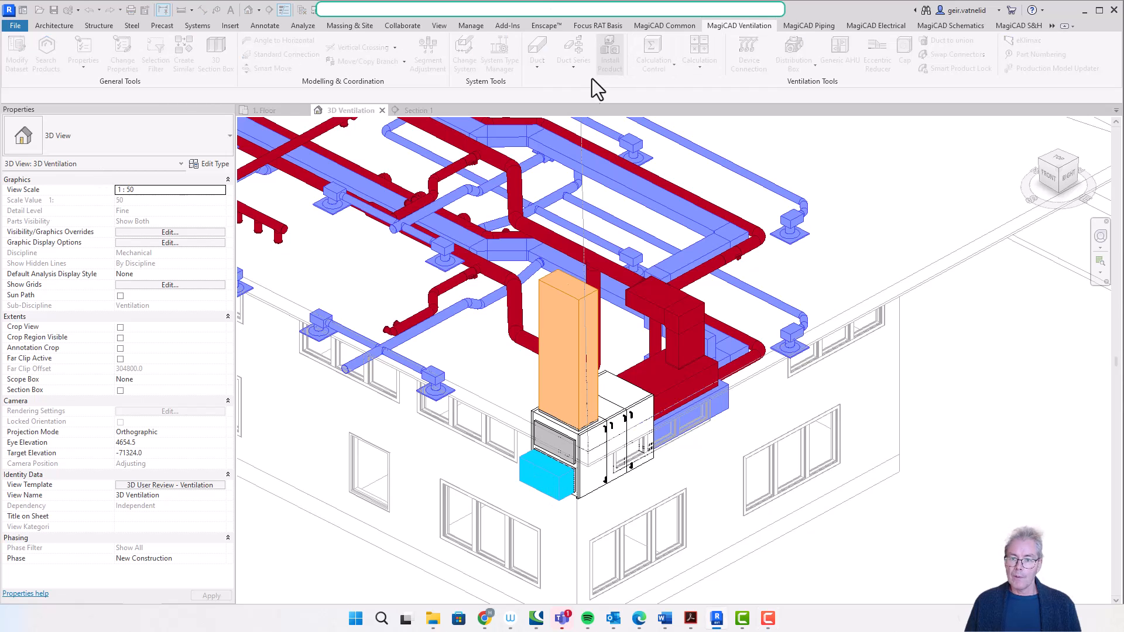
Choose the TROX AWG outdoor supply louvre in size AWG/1200x660 as the product to install.
left_click(609, 59)
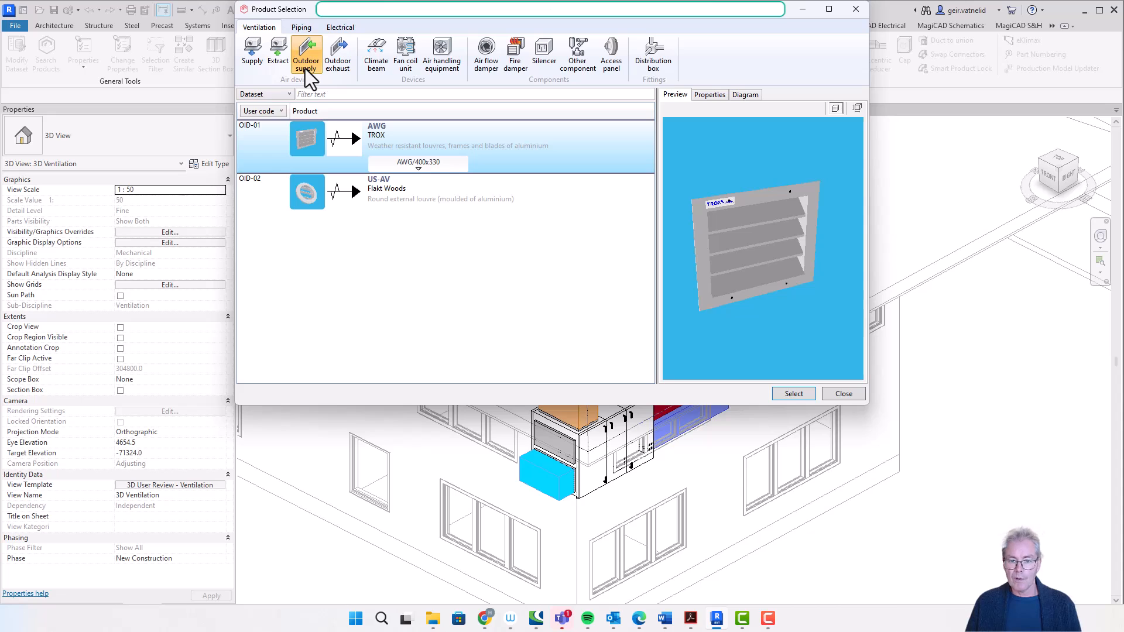
left_click(402, 170)
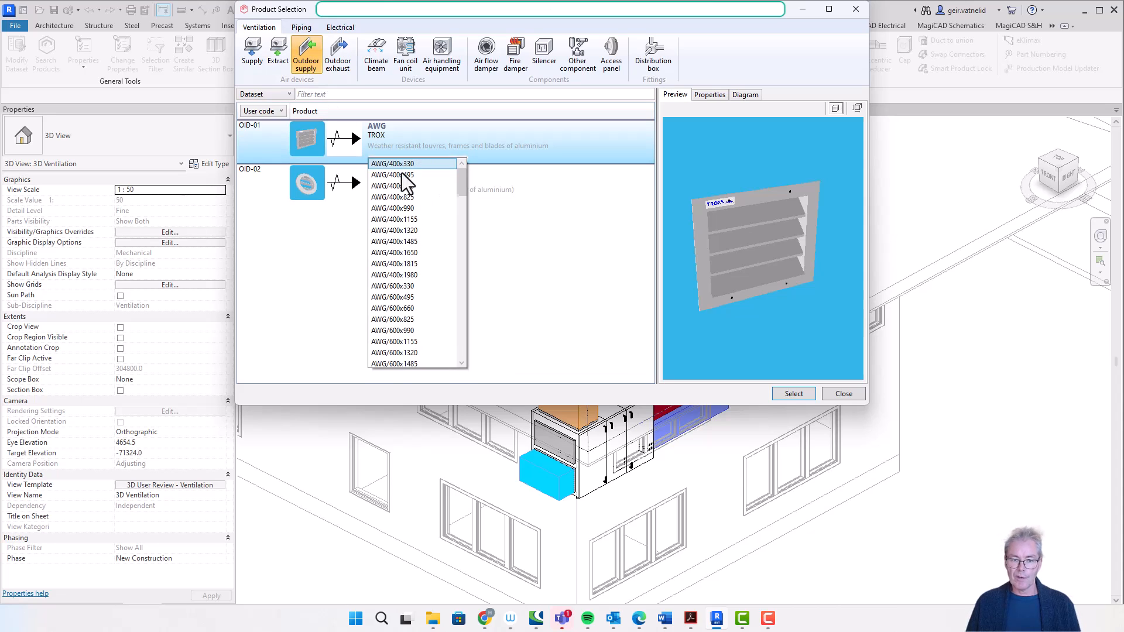
left_click(456, 141)
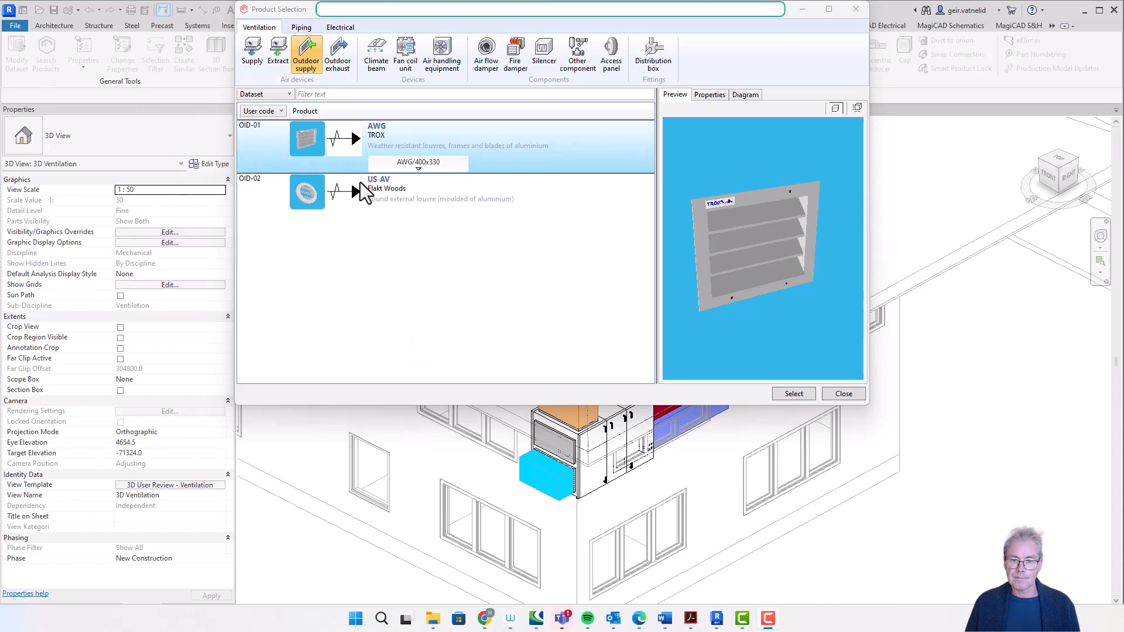
left_click(403, 162)
left_click(370, 140)
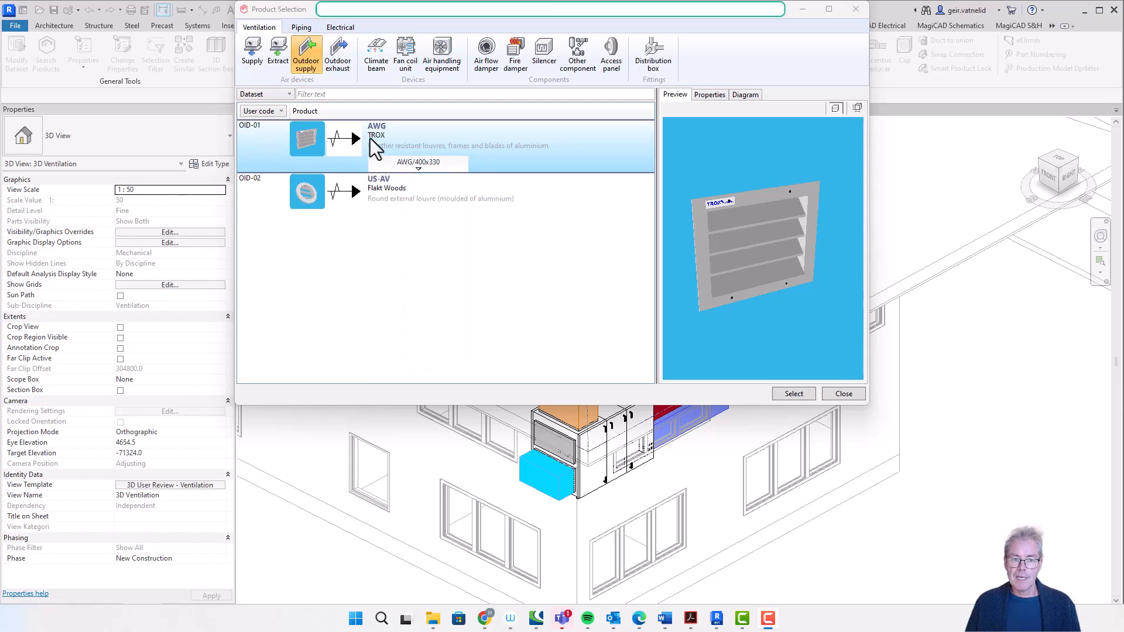
left_click(426, 162)
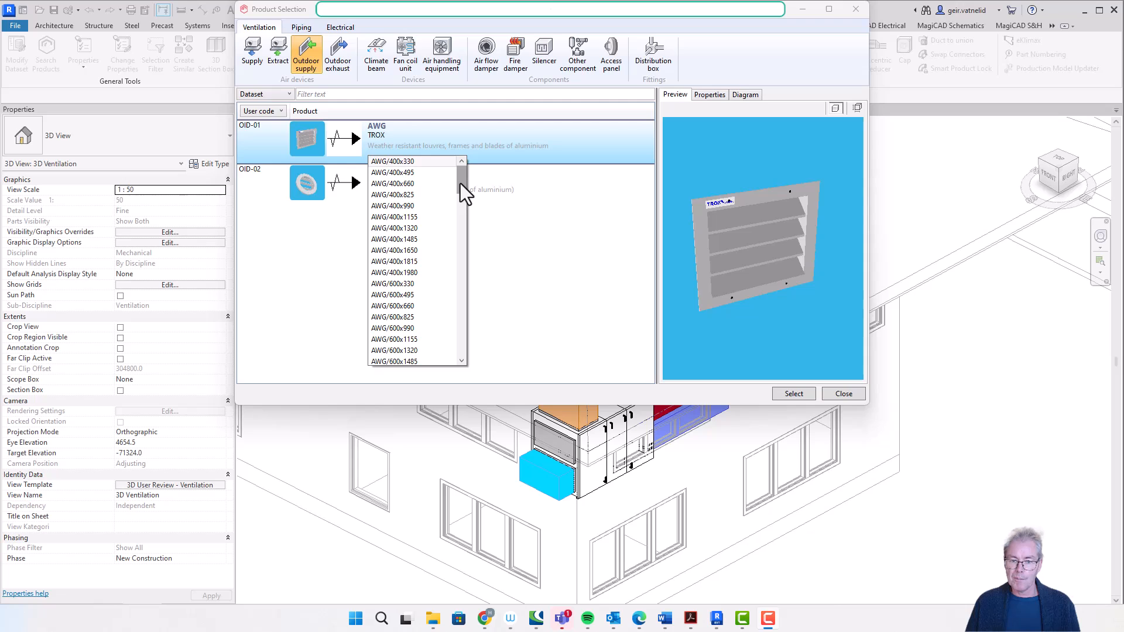
left_click_drag(462, 181, 462, 228)
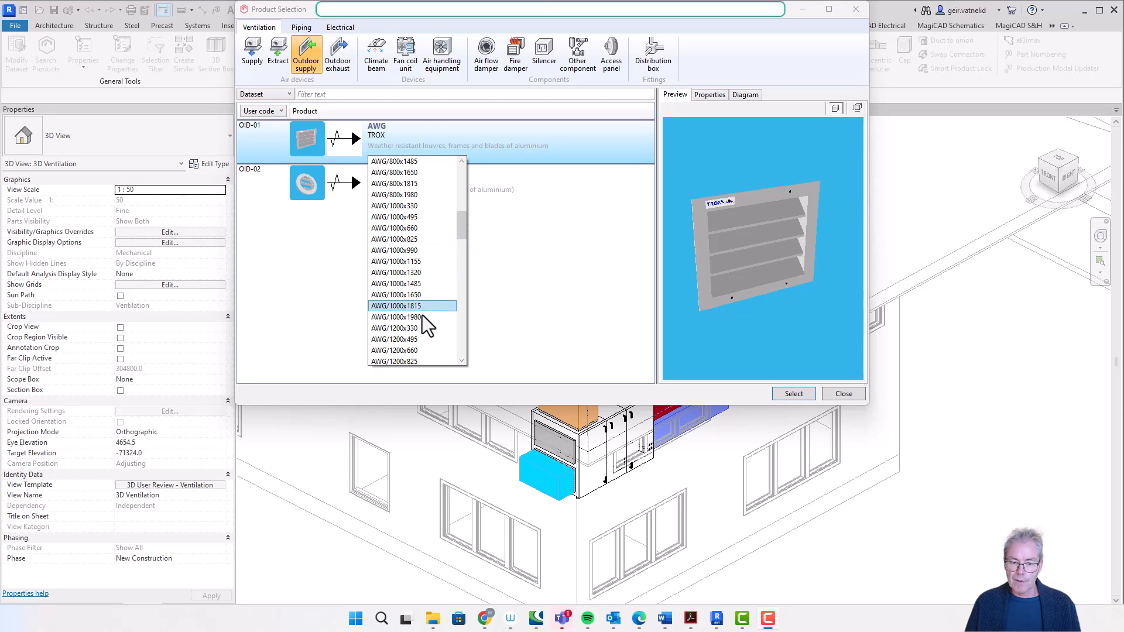
left_click(421, 350)
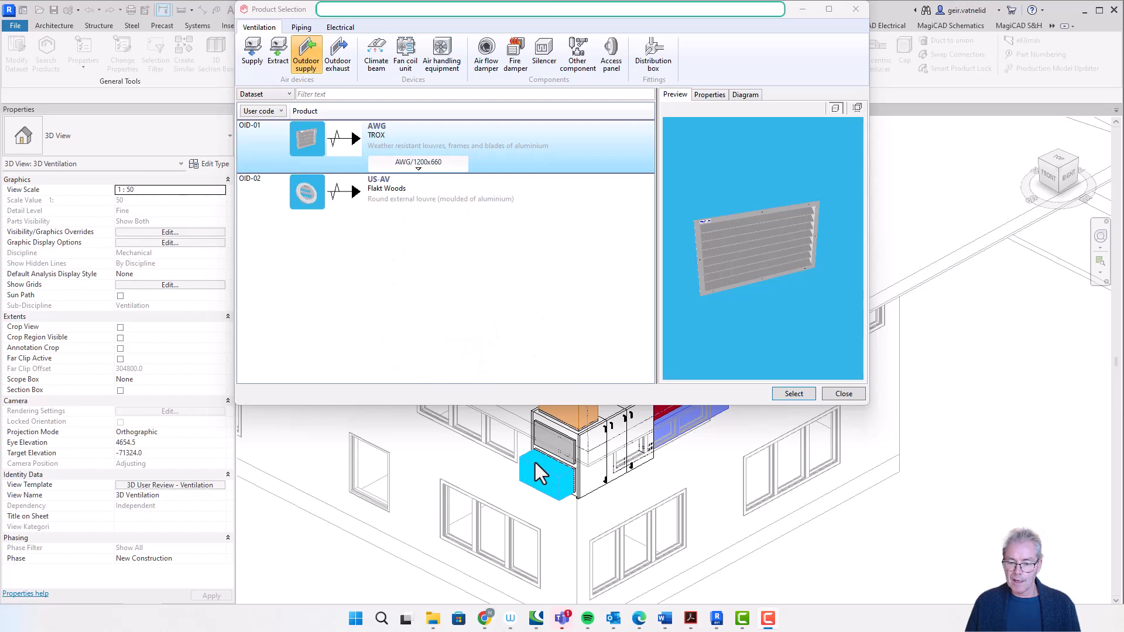
left_click(794, 393)
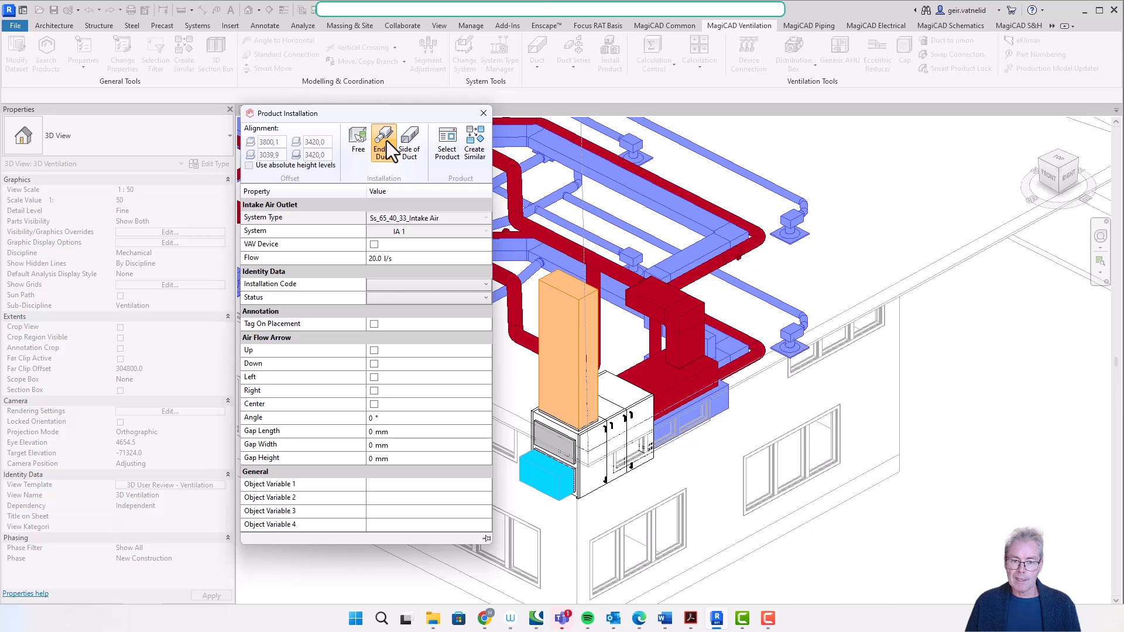
Install the louvre on the open outer end of the intake air duct using End of Duct placement.
left_click(539, 472)
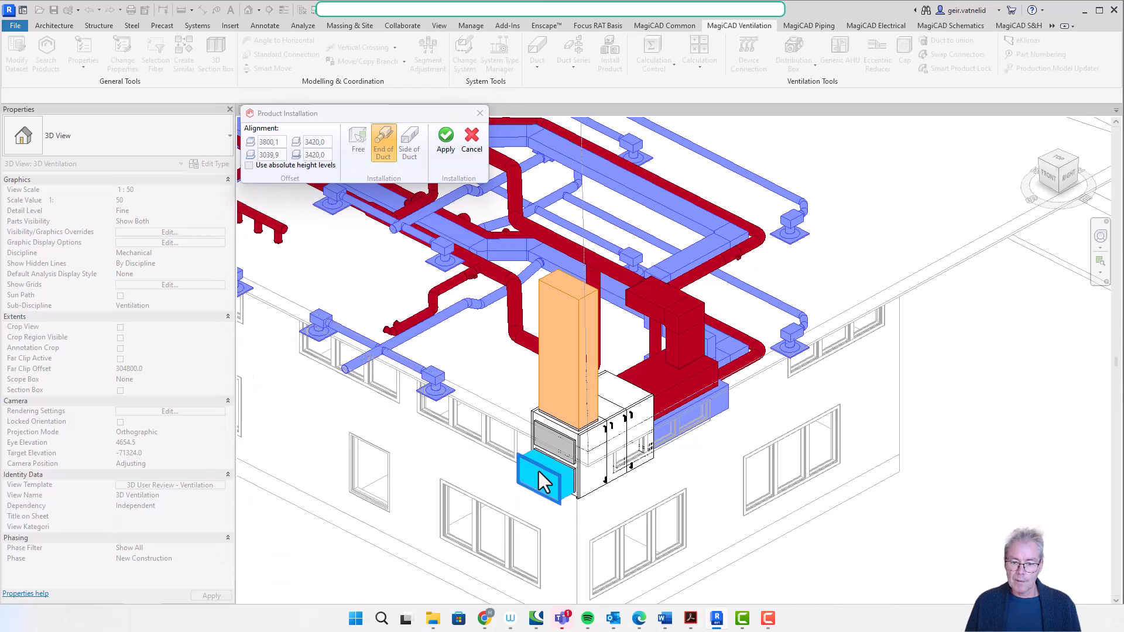
scroll(544, 494, "up", 4)
scroll(552, 502, "up", 2)
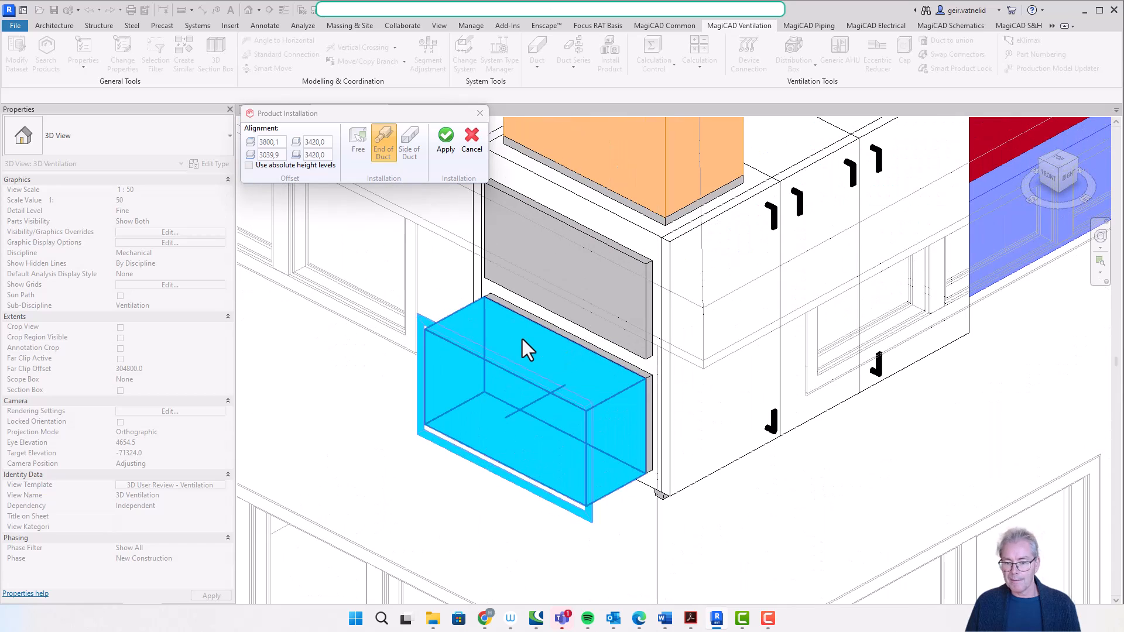
scroll(521, 339, "down", 3)
scroll(521, 339, "down", 3)
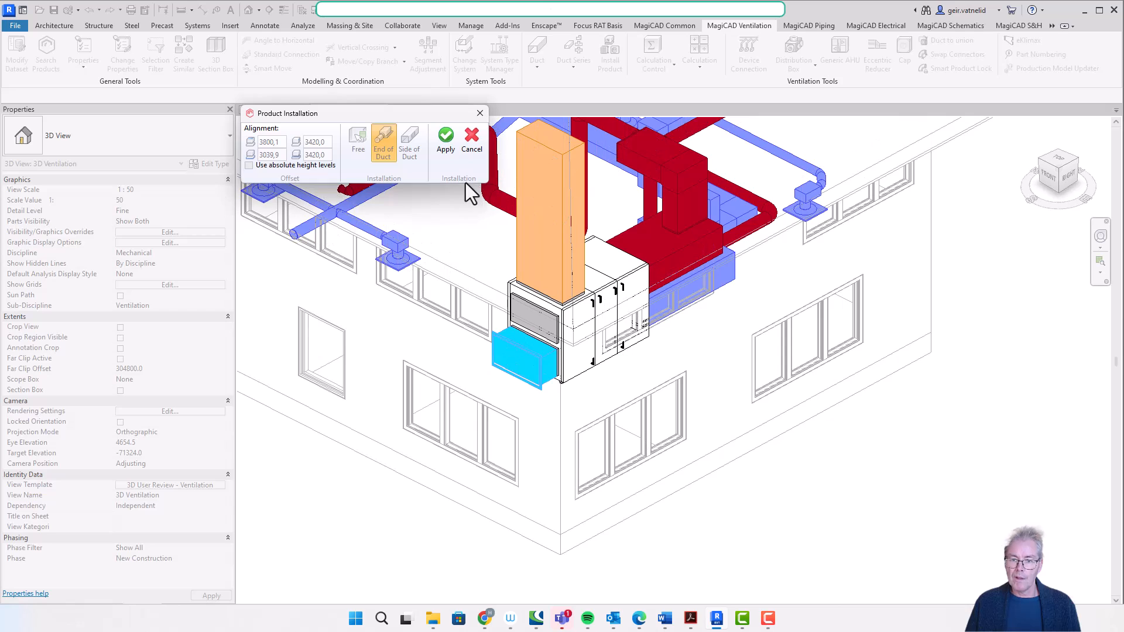
left_click(444, 138)
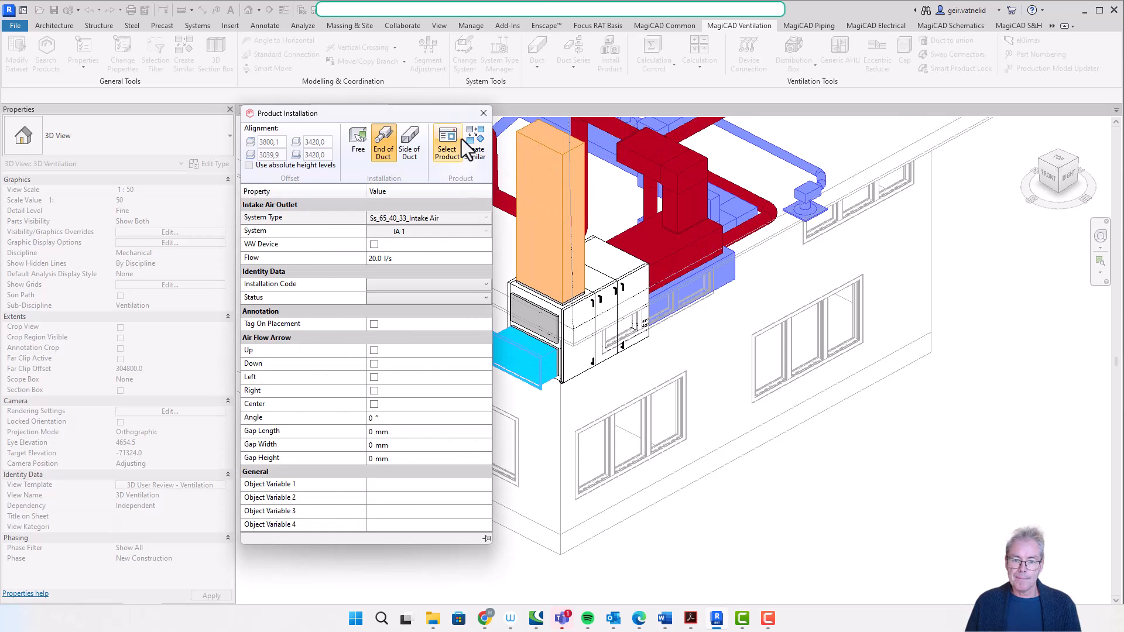
left_click(483, 113)
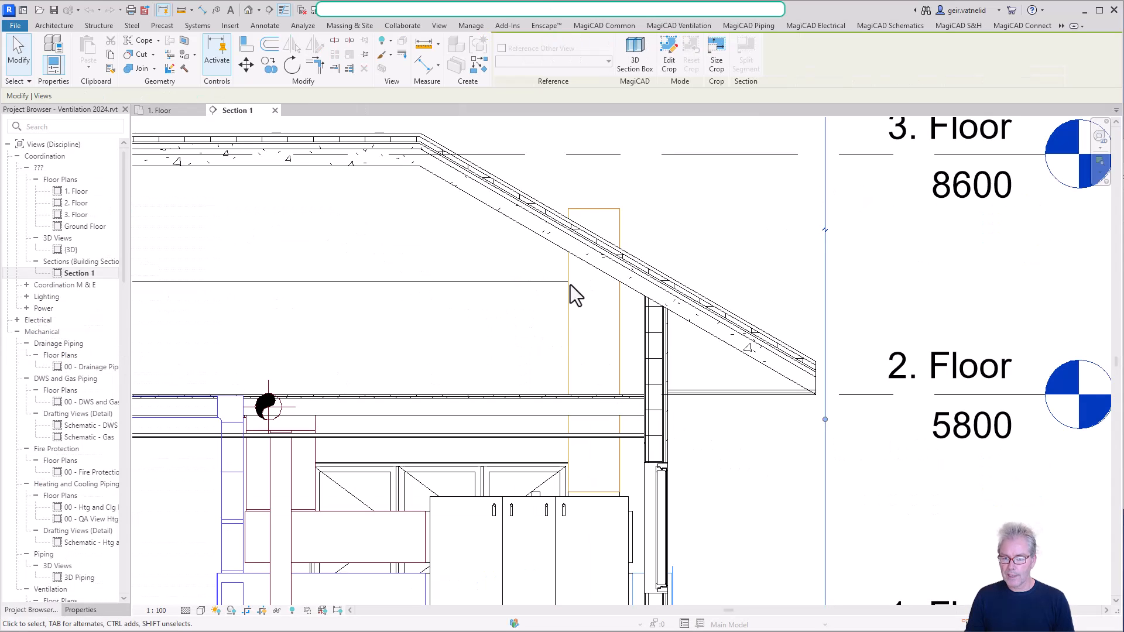
Shorten the vertical discharge air duct above the unit to about 1480 mm so its upper end stays below the roof.
left_click(602, 218)
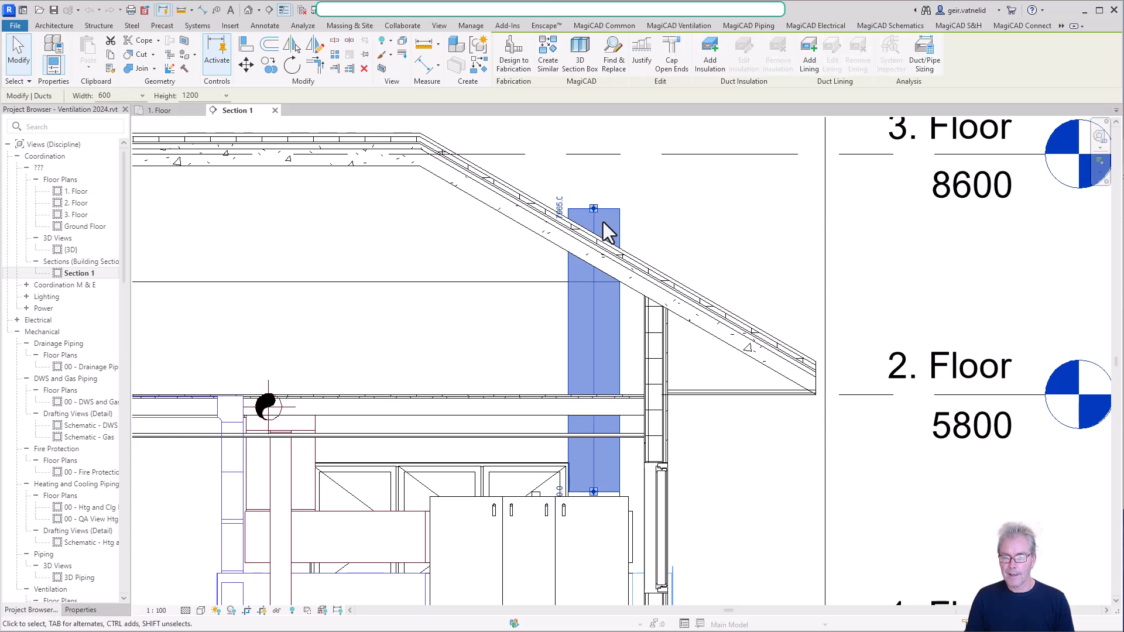
left_click_drag(593, 208, 592, 365)
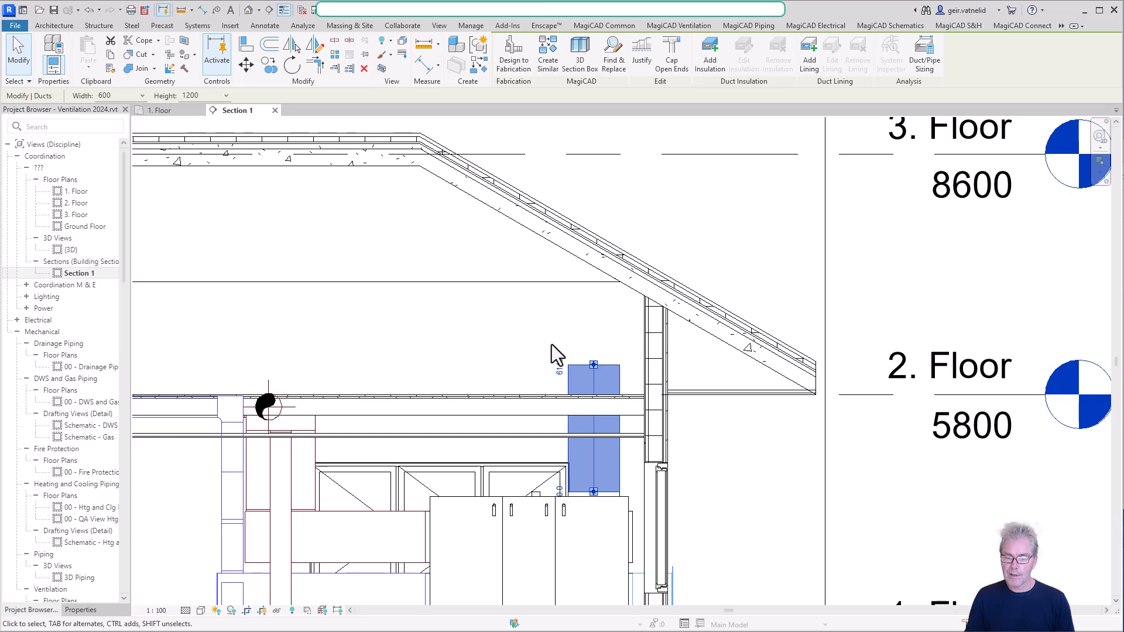
Try to draw a similar horizontal duct from the vertical discharge duct's upper end out through the exterior wall.
right_click(606, 367)
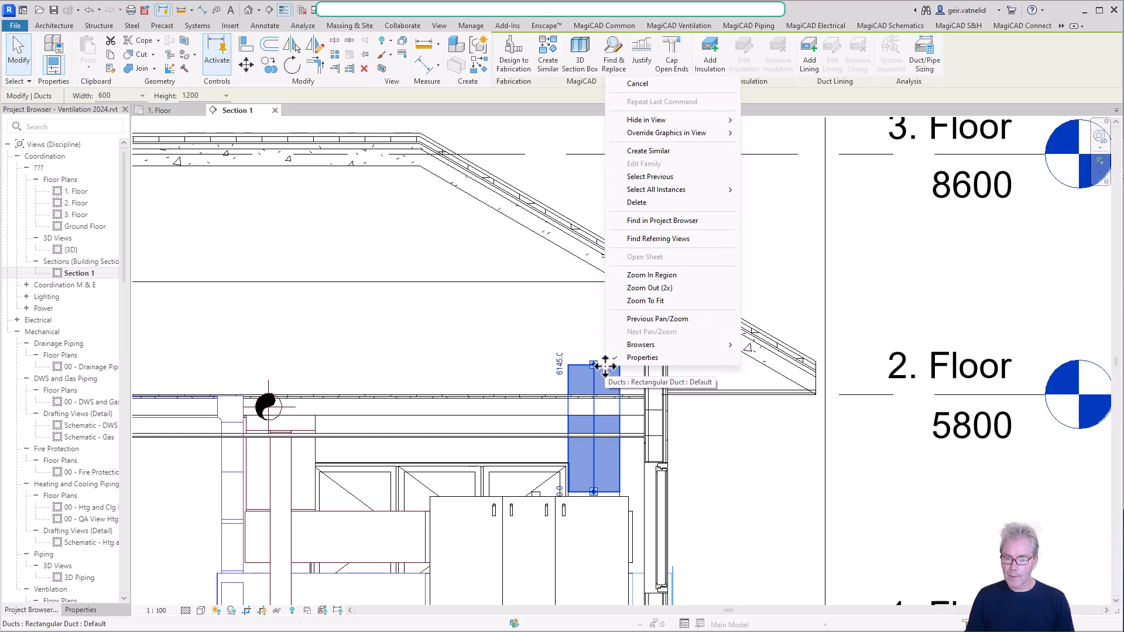
left_click(677, 152)
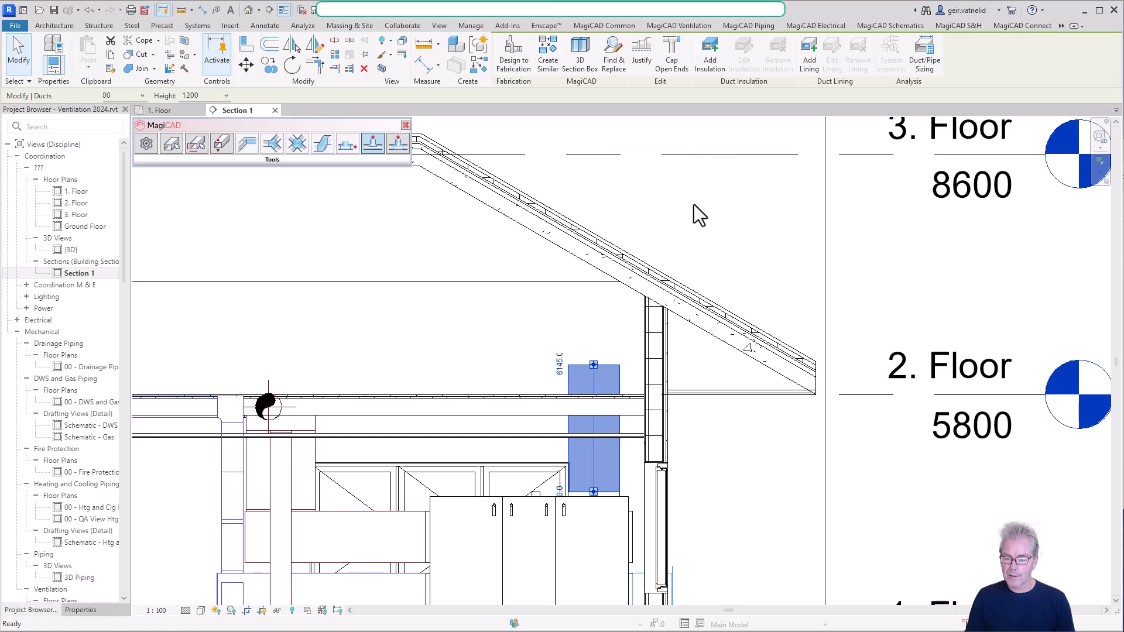
left_click(595, 359)
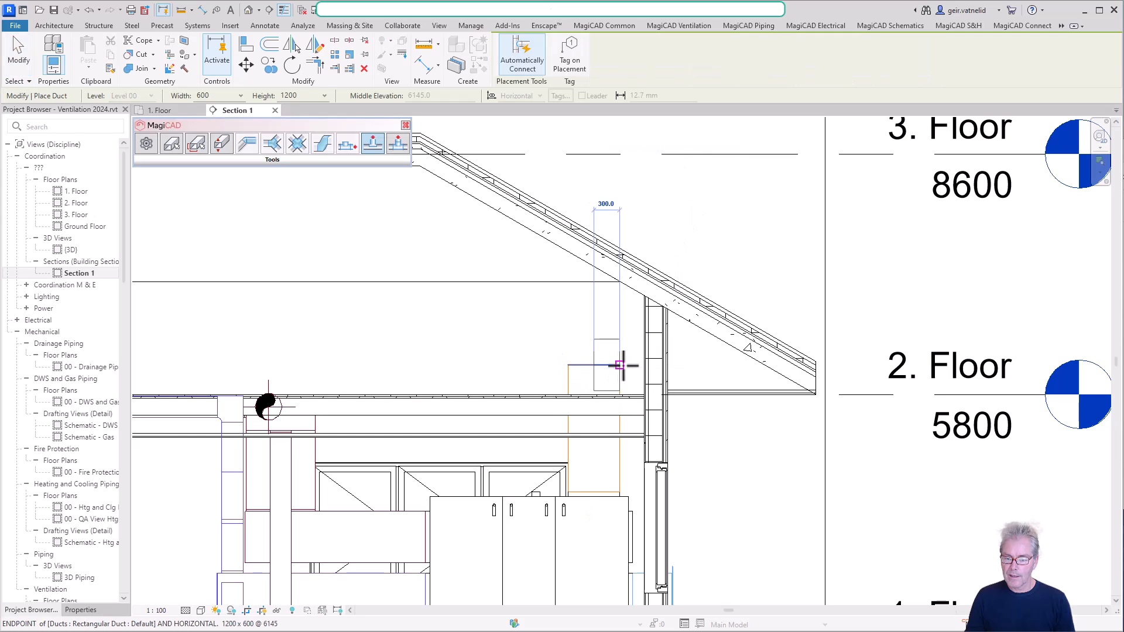
left_click(706, 364)
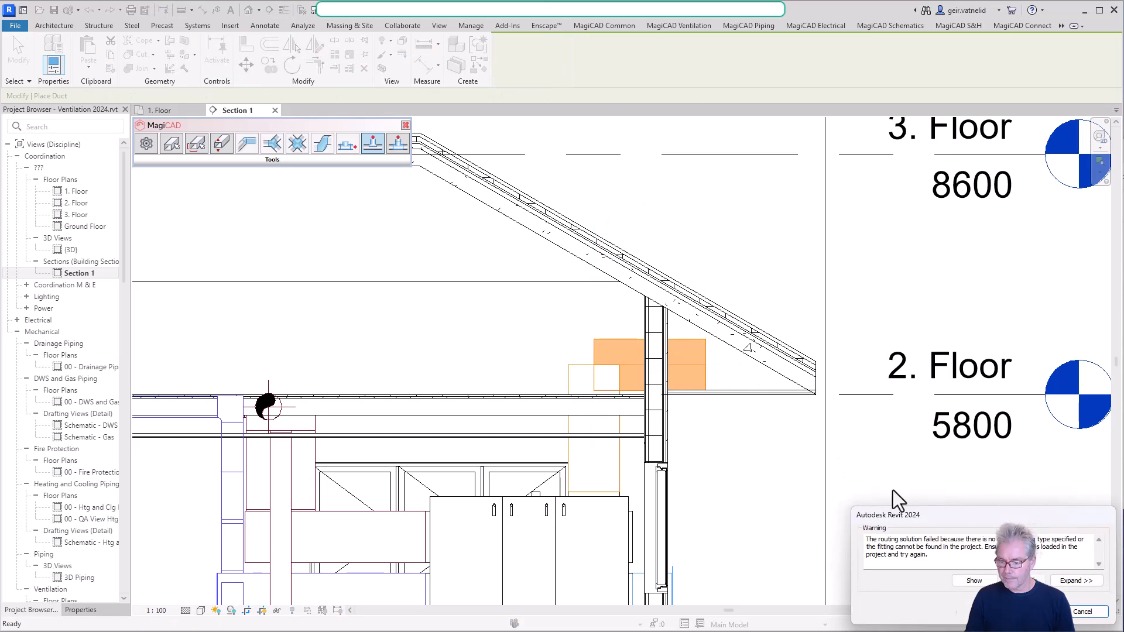
left_click(1083, 612)
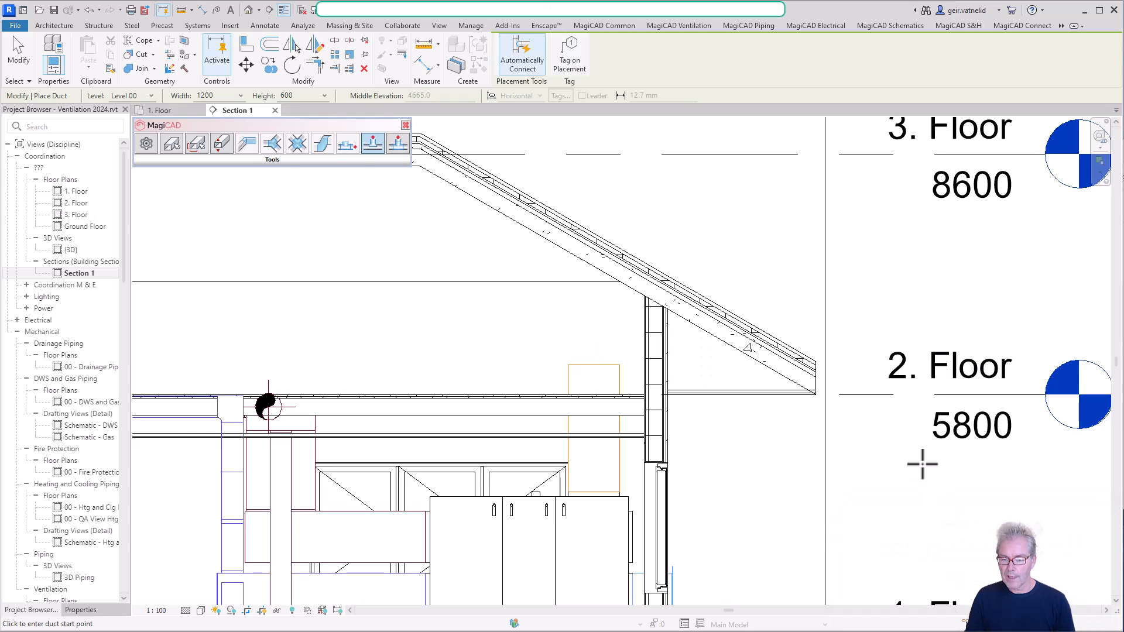
key("Escape")
key("Escape")
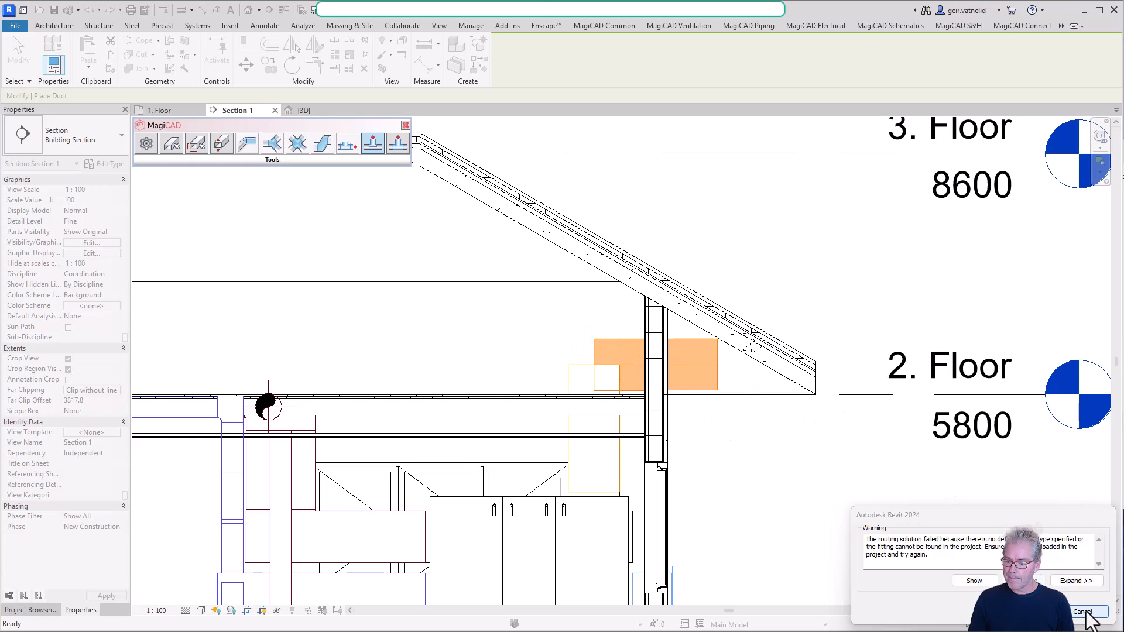
left_click(1086, 613)
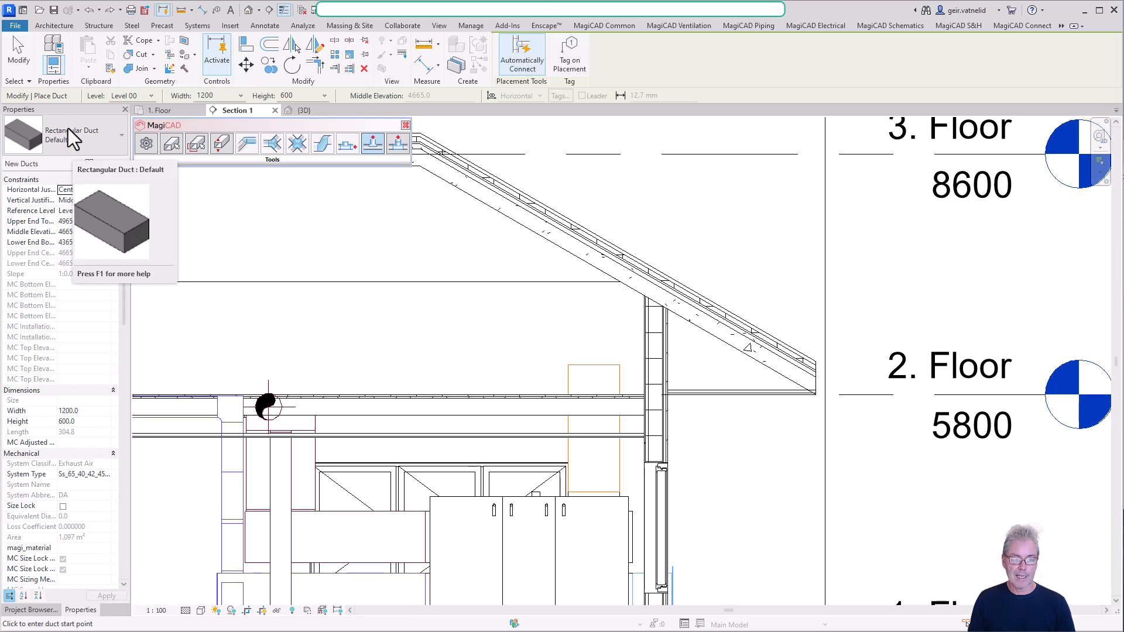
key("Escape")
key("Escape")
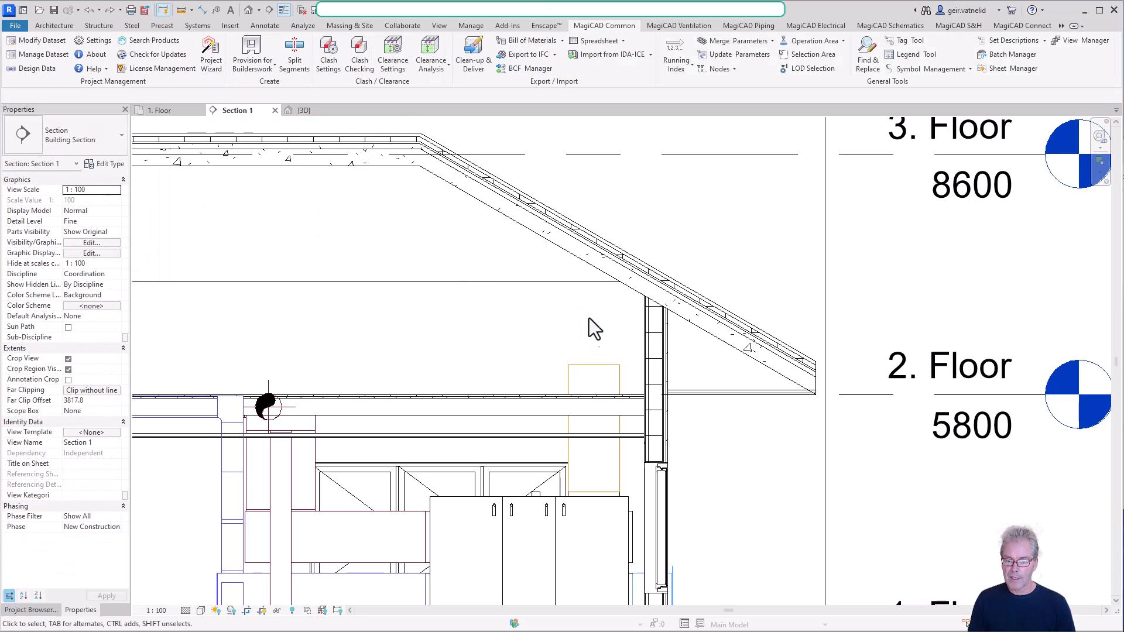
Change the vertical discharge duct's type to Rectangular 2 DW144 Radius Bend / Flanged.
left_click(605, 381)
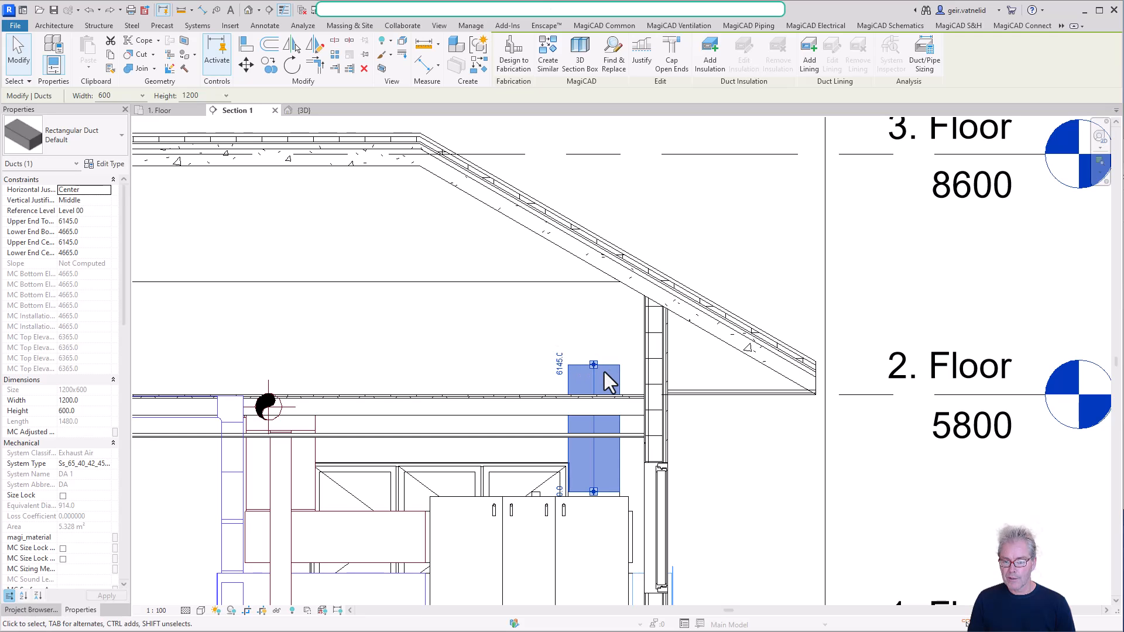
left_click(115, 135)
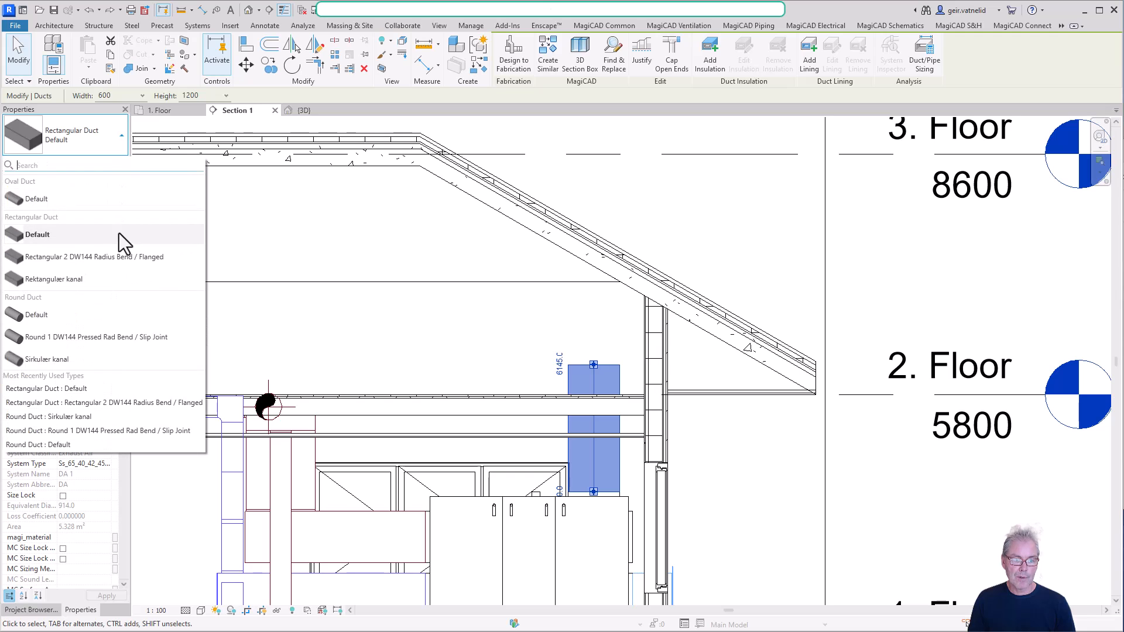
mouse_move(114, 257)
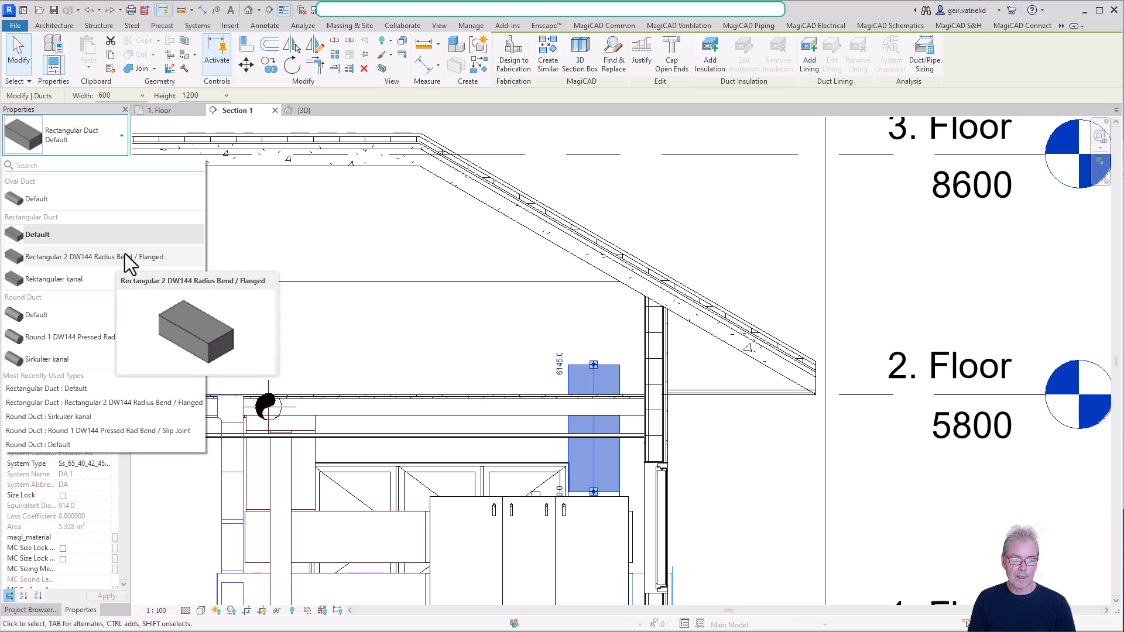
left_click(129, 257)
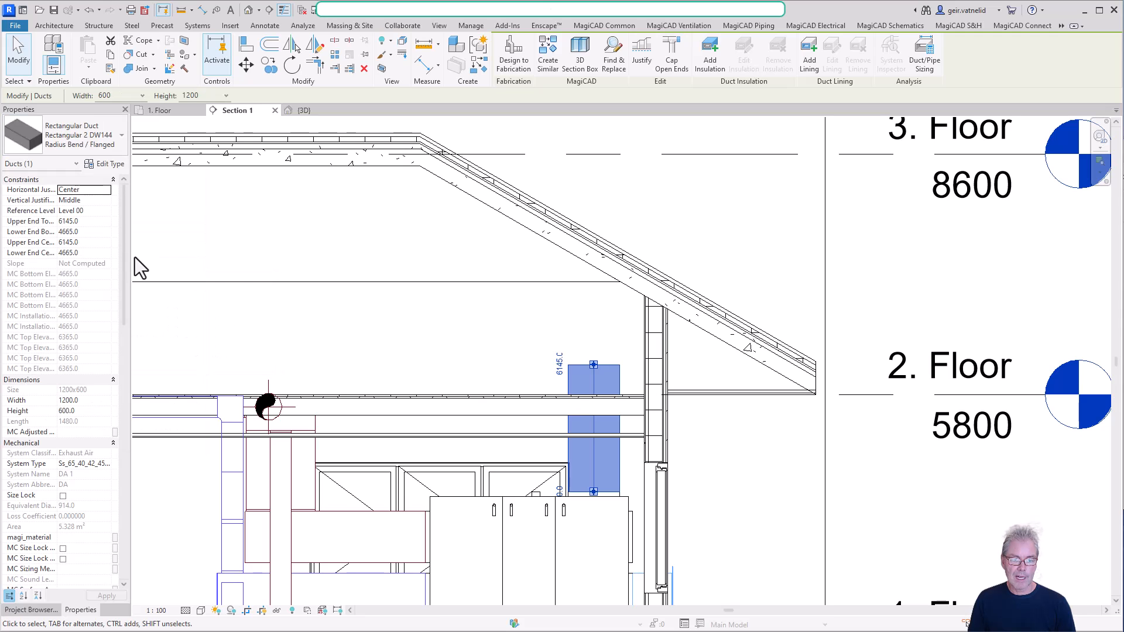
Draw a similar 1200x600 horizontal duct, about 855 mm long, from the vertical discharge duct's upper end out through the exterior wall.
right_click(593, 364)
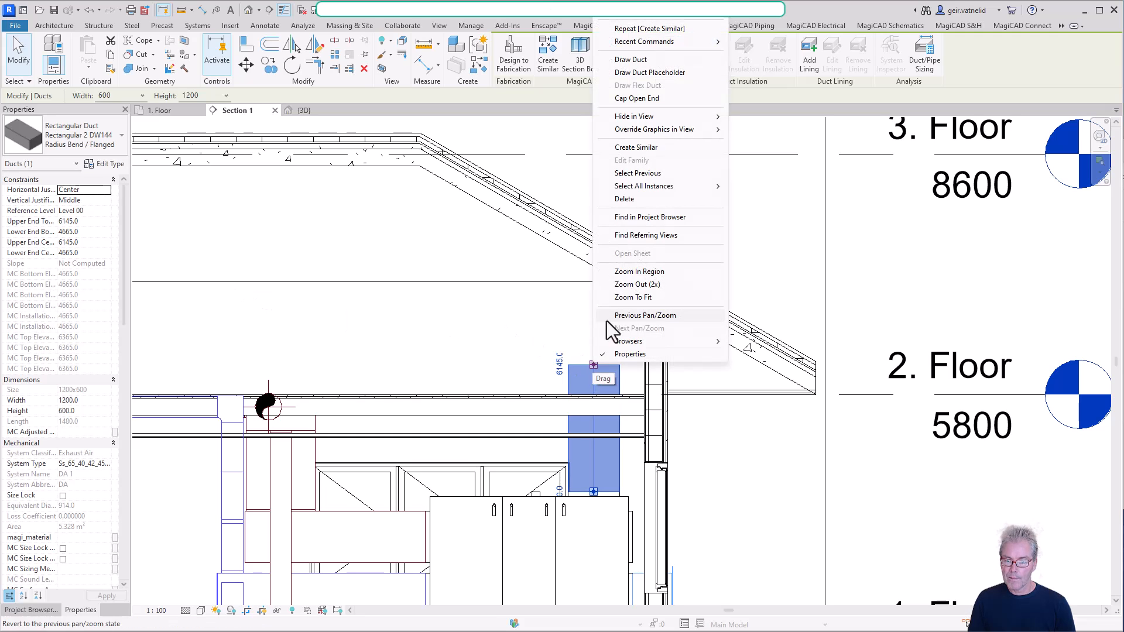
left_click(657, 147)
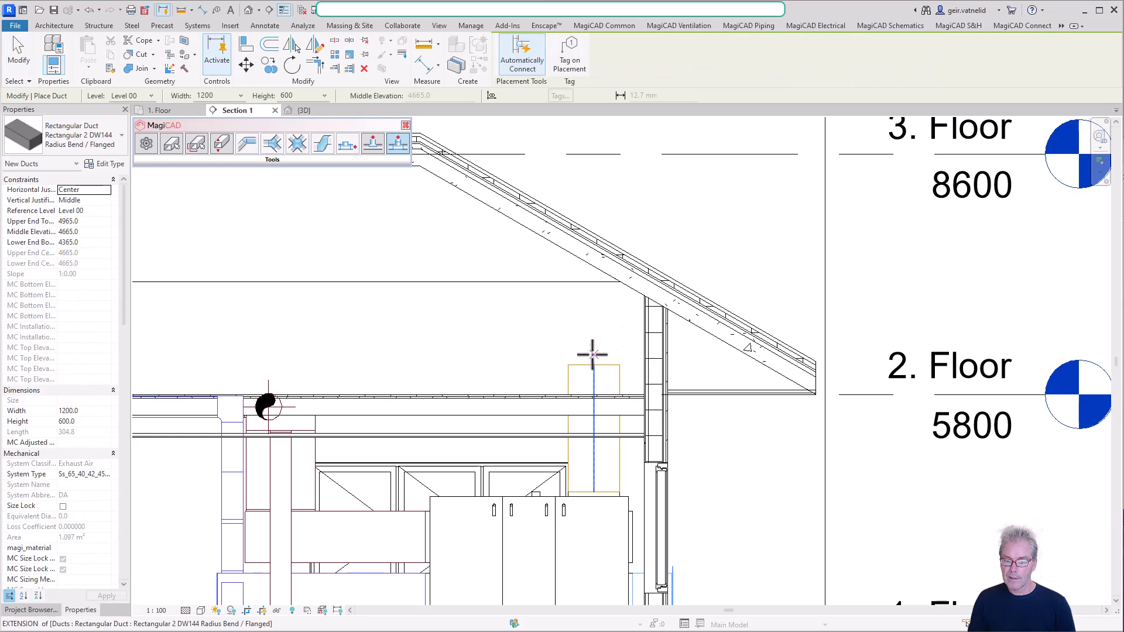
left_click(593, 364)
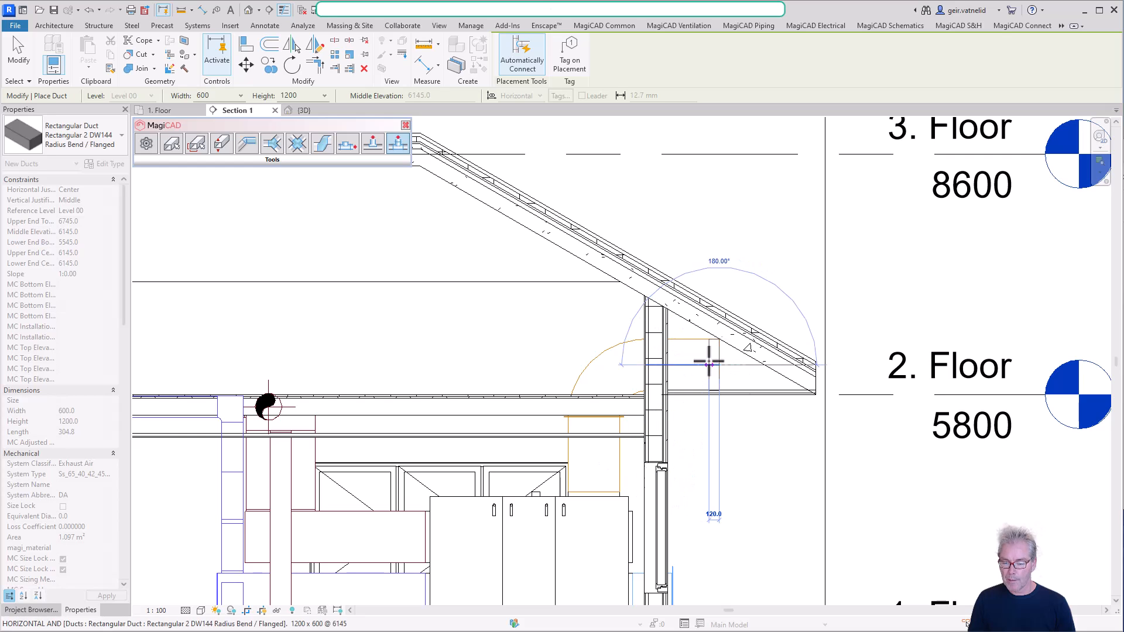
key("Escape")
key("Escape")
key("Escape")
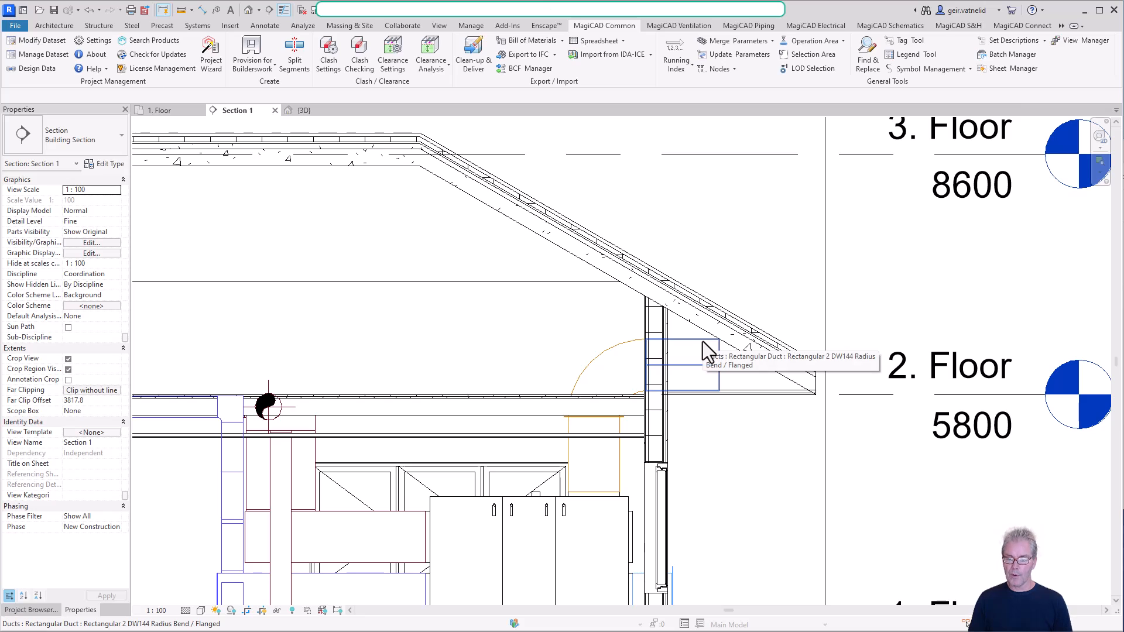
Move the horizontal discharge duct down below the roof overhang to a middle elevation of about 5395 mm.
left_click(702, 342)
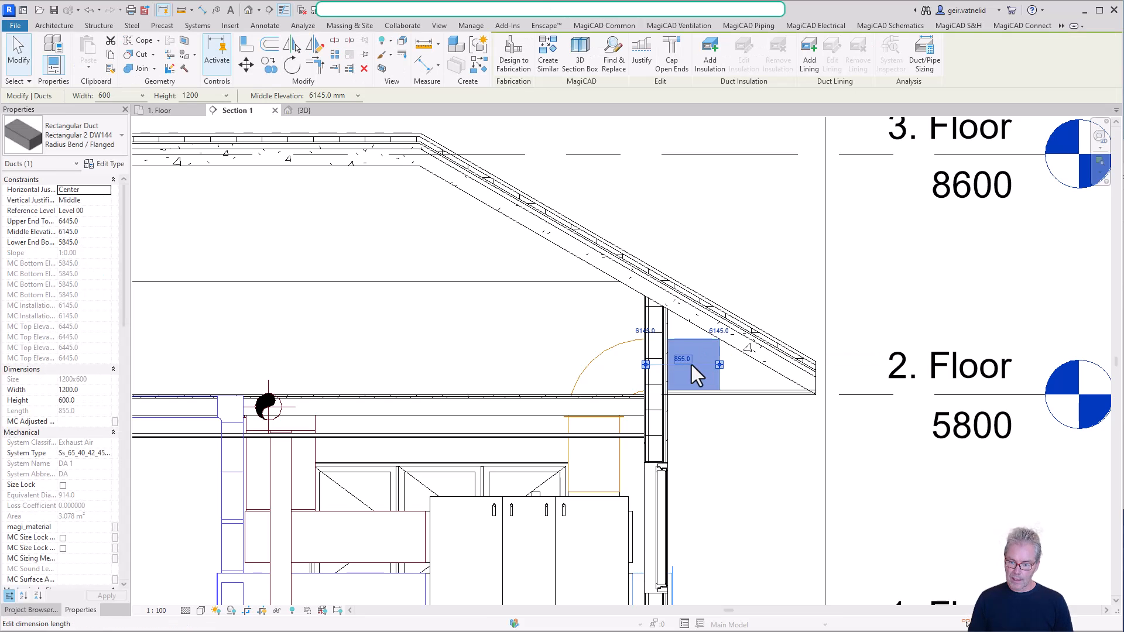
left_click_drag(695, 347, 689, 405)
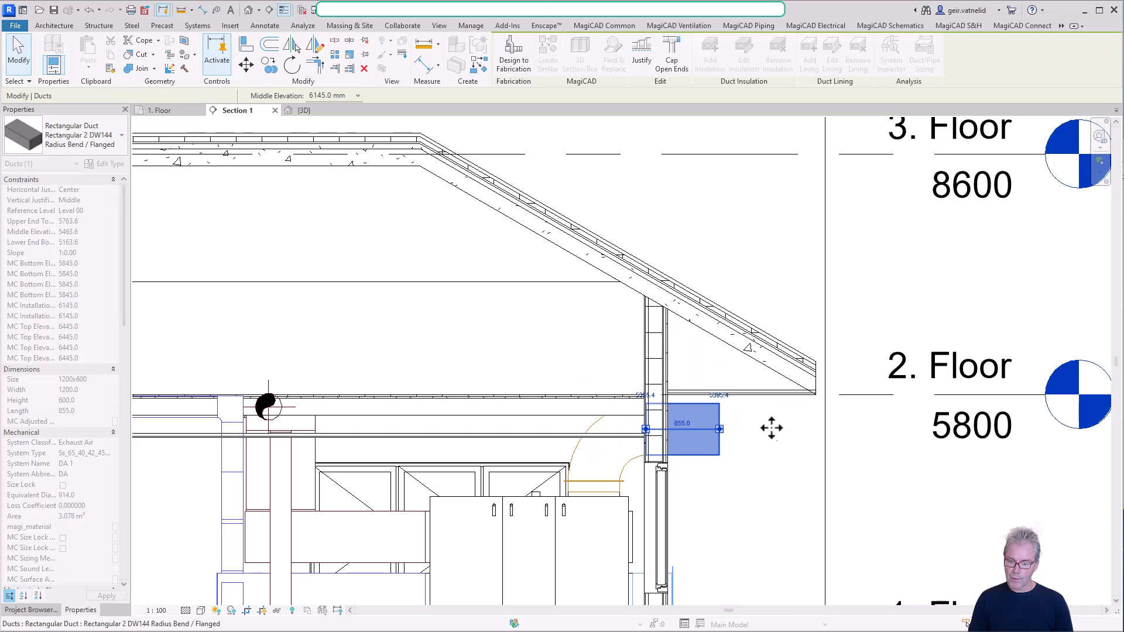
left_click(786, 434)
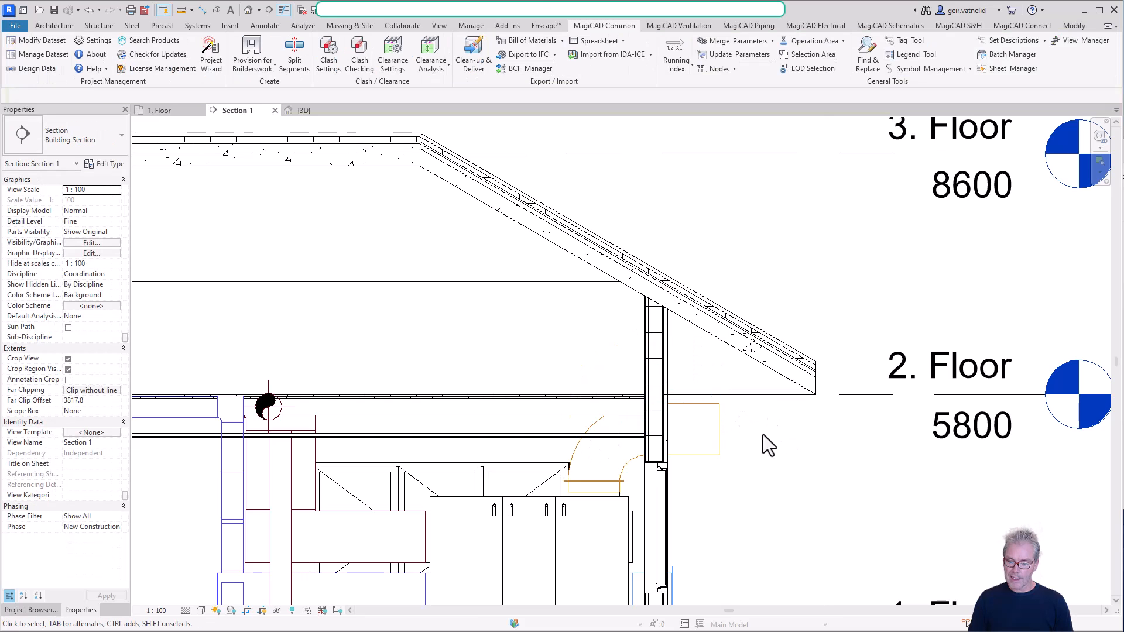
Shorten the horizontal discharge duct to about 255 mm so its open end lies flush with the exterior wall's outer face.
left_click(719, 432)
scroll(693, 440, "up", 3)
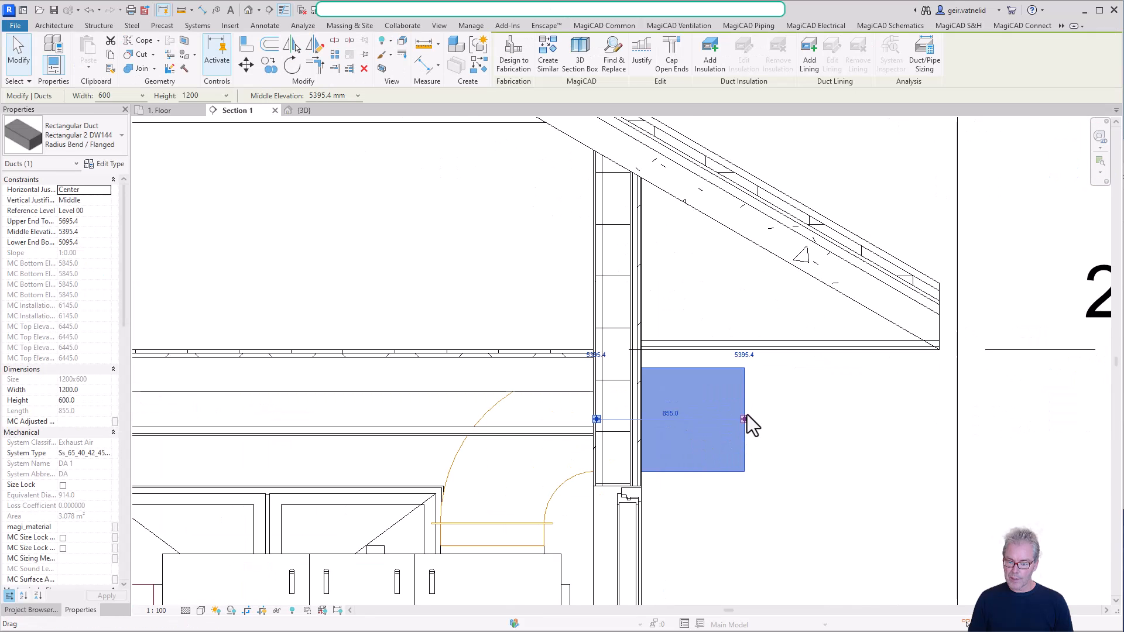
left_click_drag(744, 420, 640, 420)
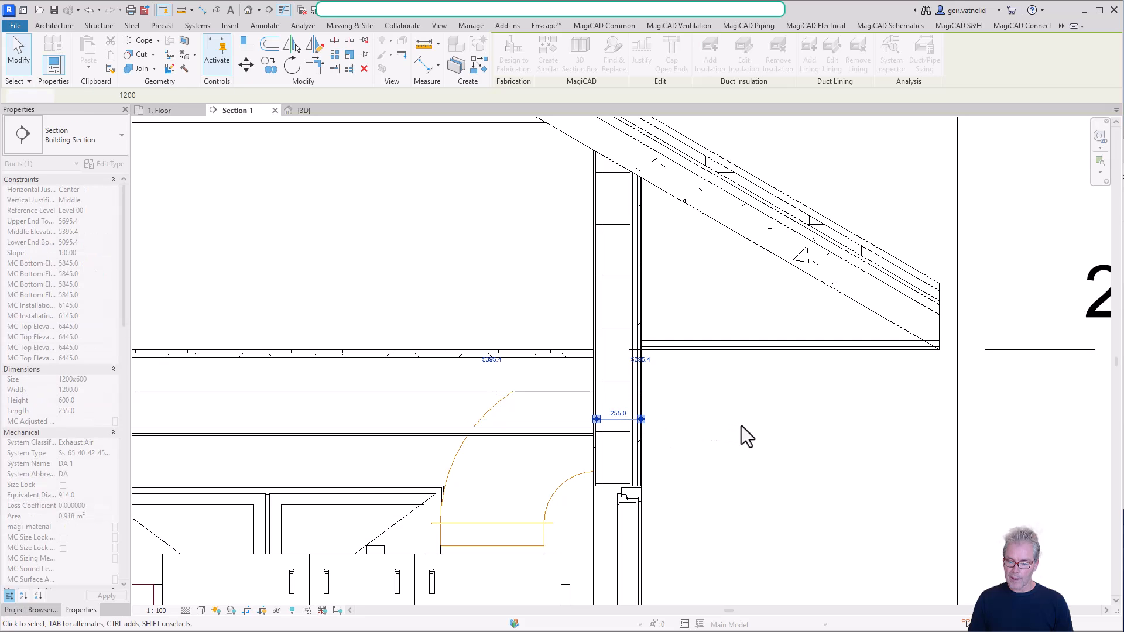
left_click(742, 425)
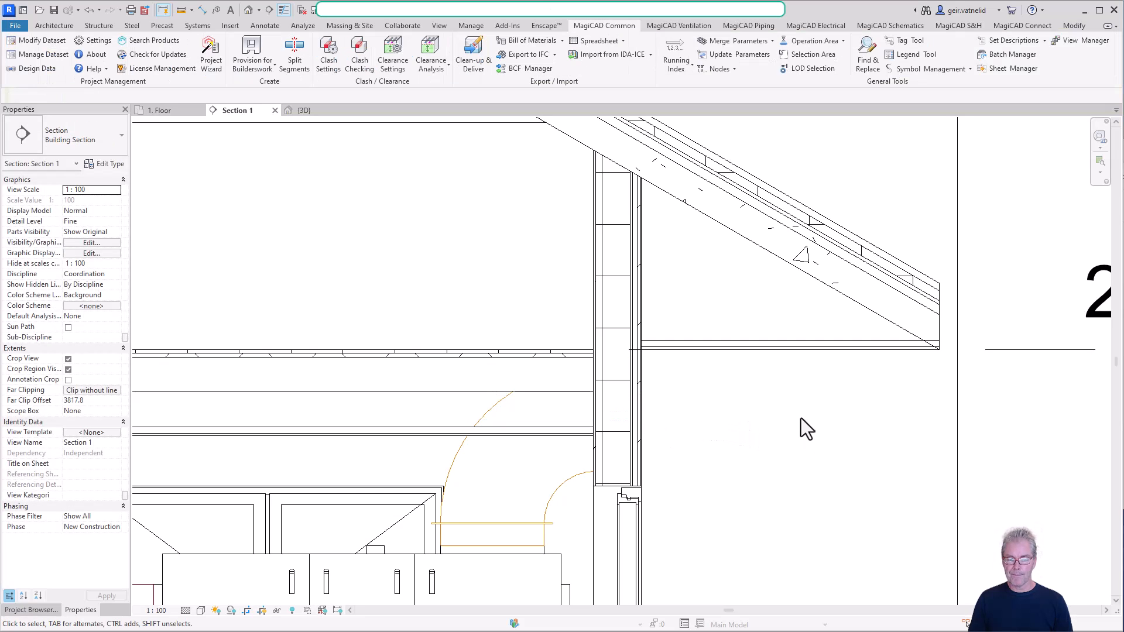
Examine the discharge duct's opening on the facade from outside in the {3D} view.
left_click(319, 112)
scroll(784, 413, "down", 3)
middle_click_drag(778, 420, 667, 339)
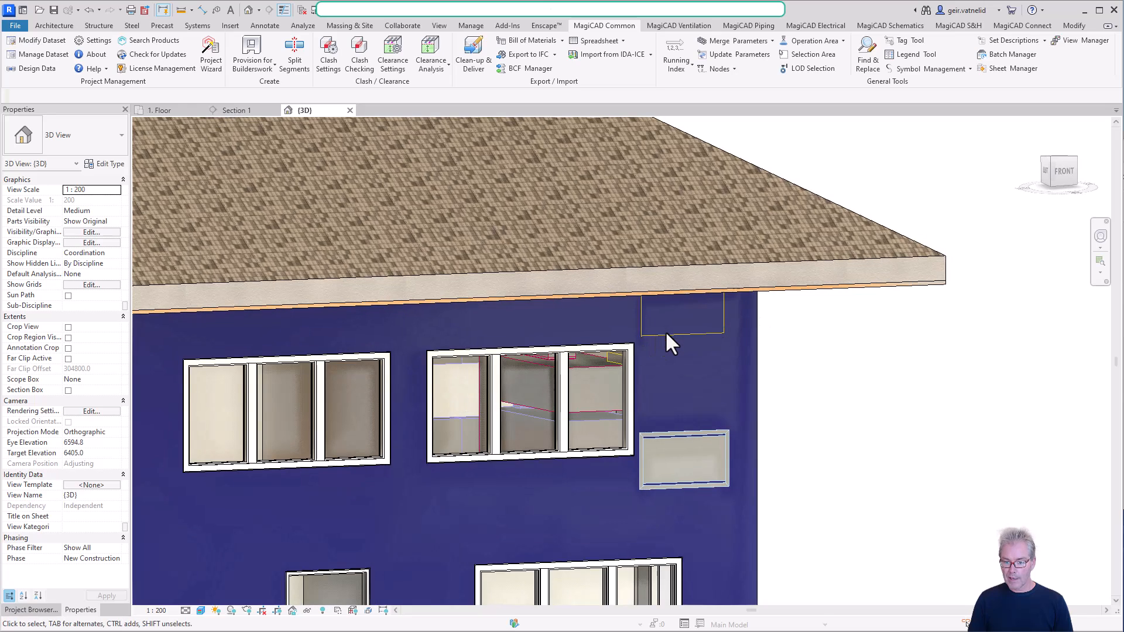
middle_click_drag(865, 373, 852, 434)
middle_click_drag(804, 465, 806, 425, "shift")
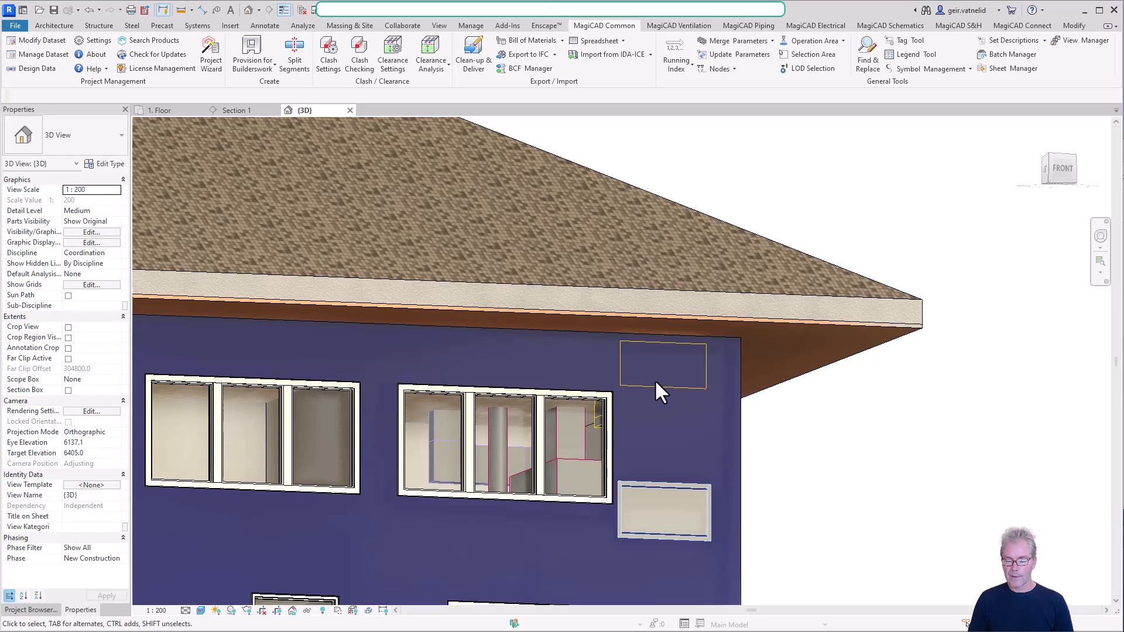
Open the 3D Ventilation view and turn it so the discharge duct's short horizontal outlet above the unit is accessible.
left_click_drag(131, 363, 158, 363)
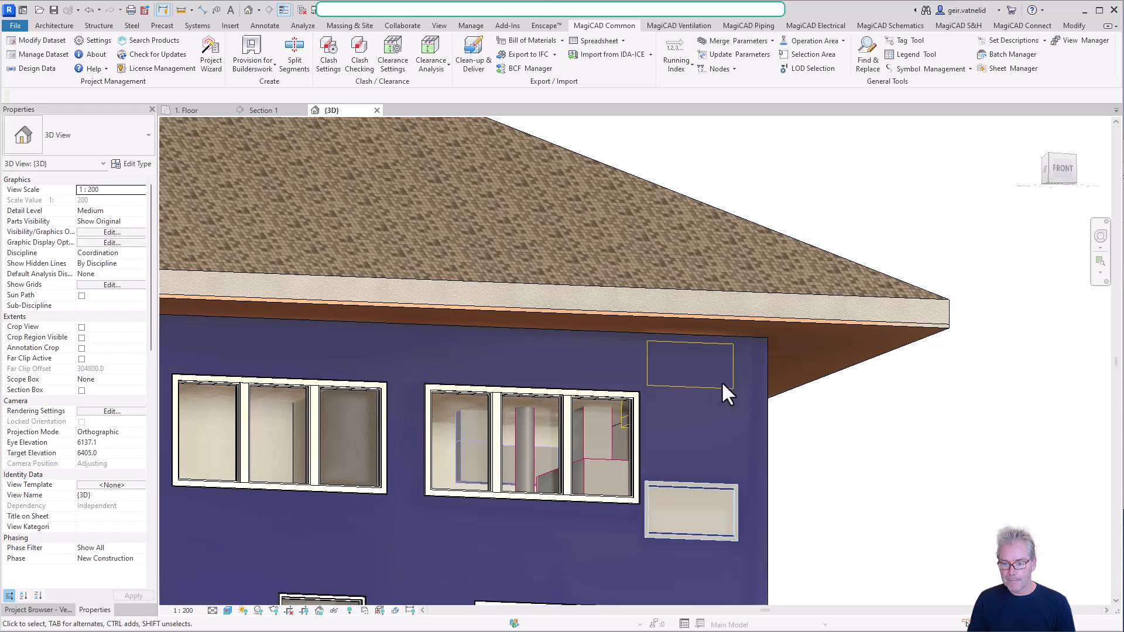
left_click(41, 609)
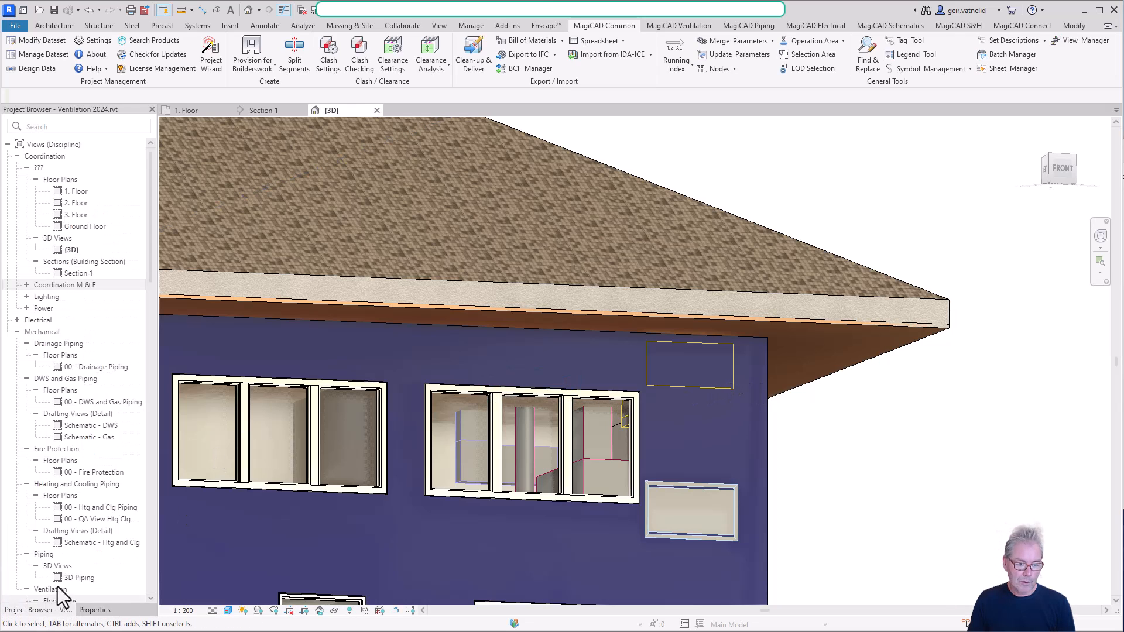
scroll(115, 499, "down", 5)
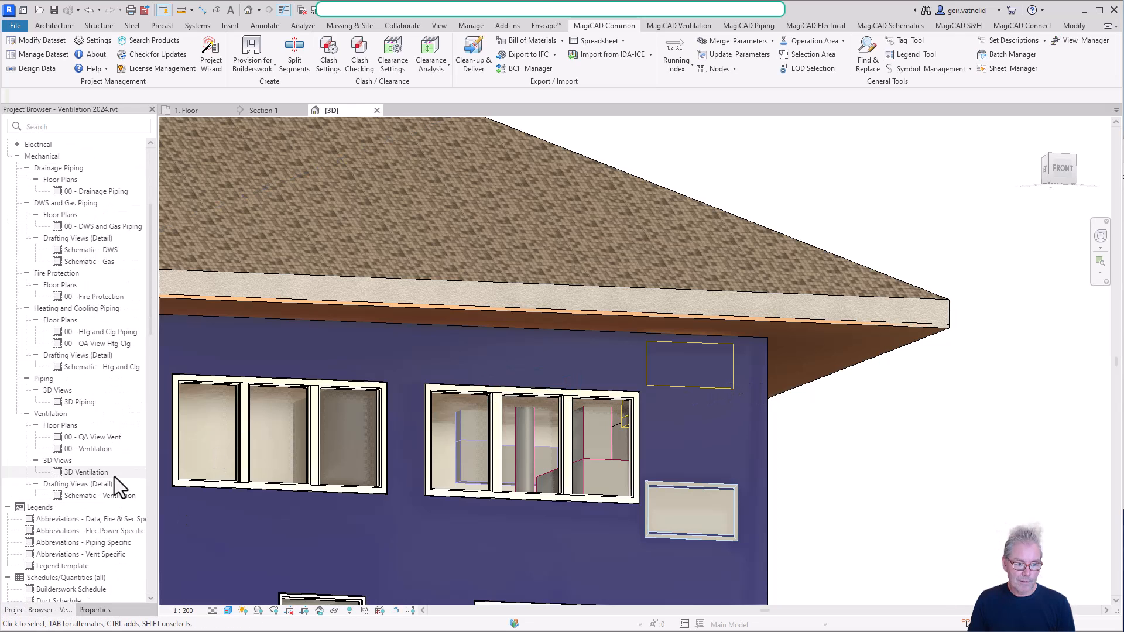
double_click(108, 475)
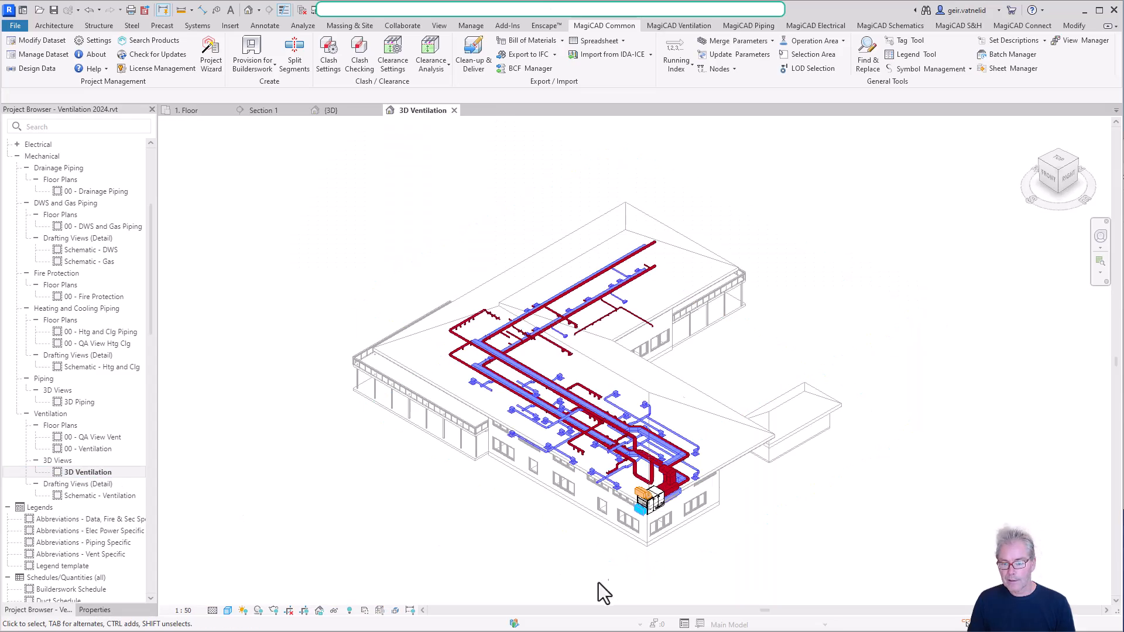
scroll(636, 543, "up", 8)
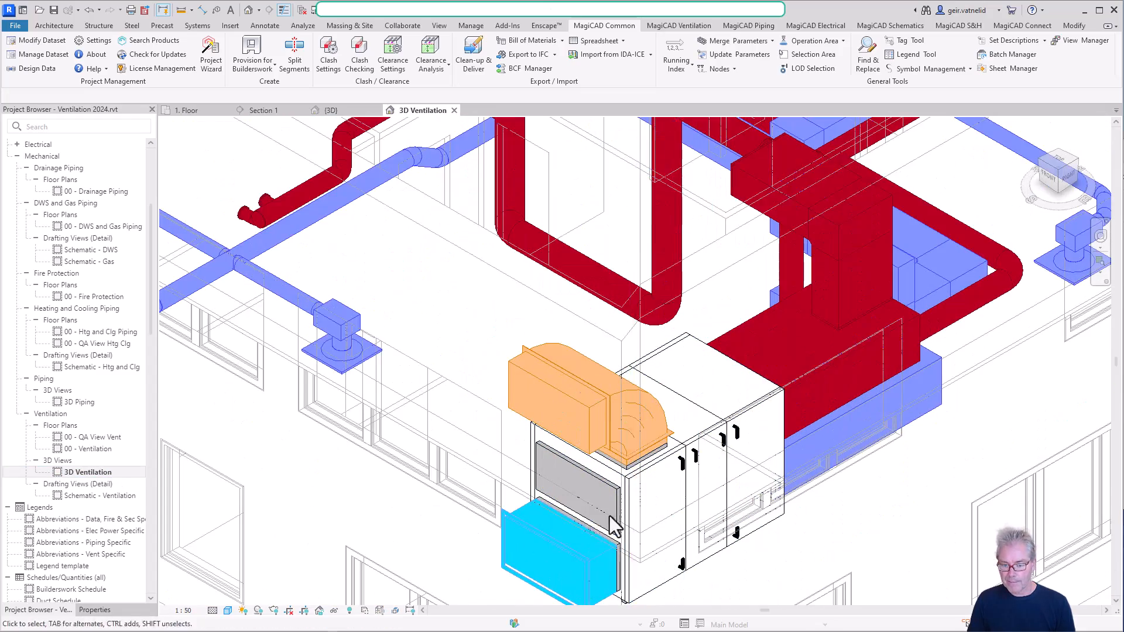
left_click(585, 406)
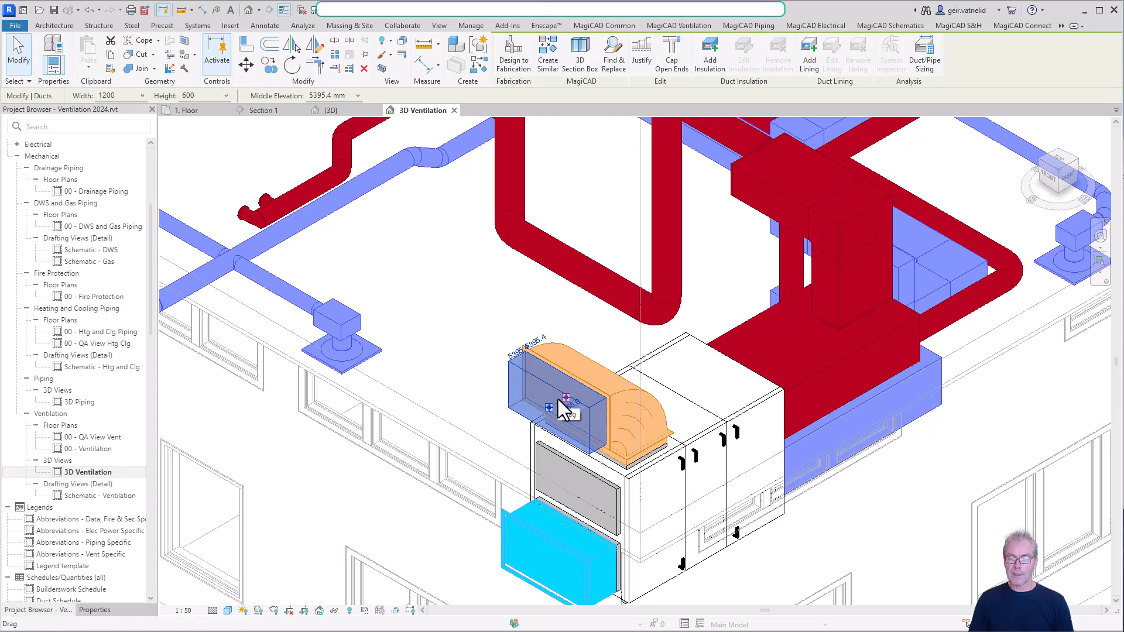
middle_click_drag(388, 473, 724, 379, "shift")
left_click(679, 315)
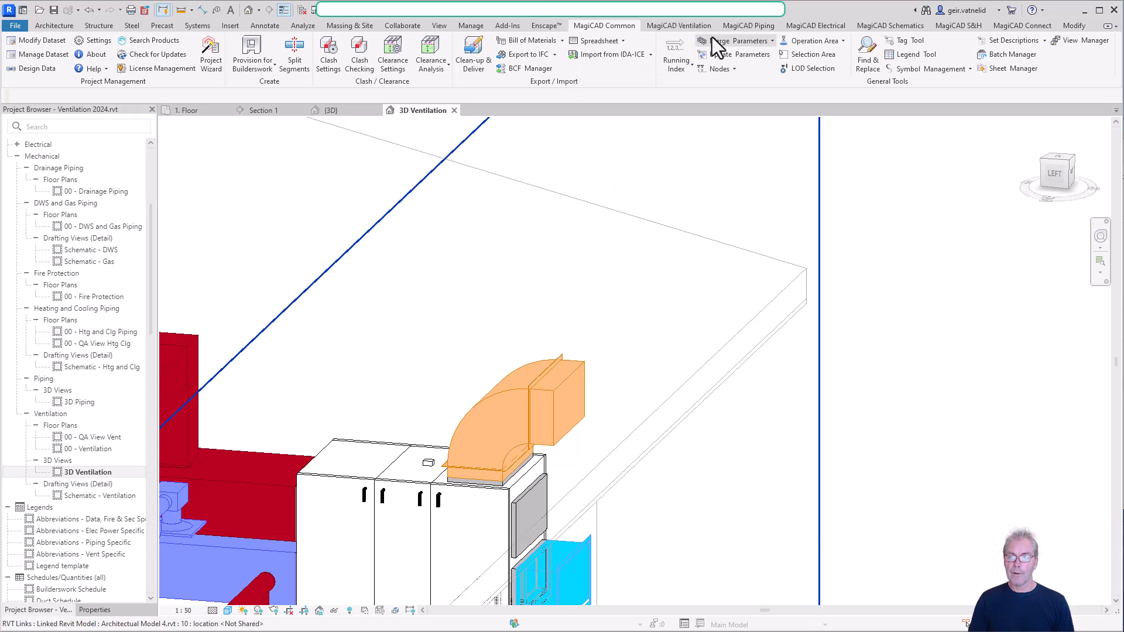
left_click(691, 27)
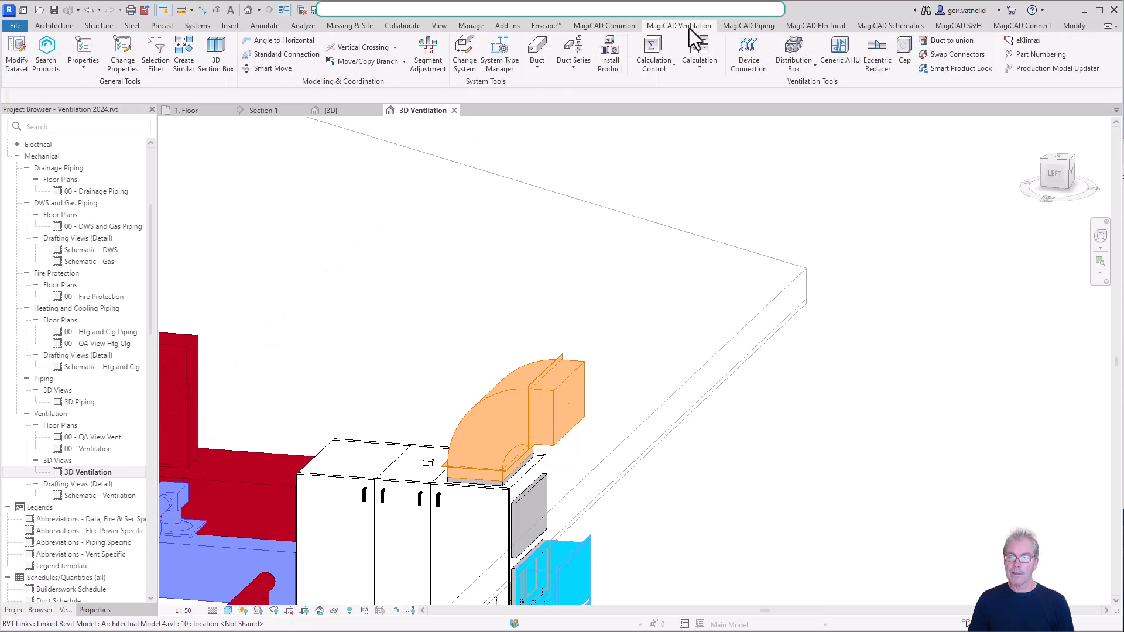
left_click(614, 69)
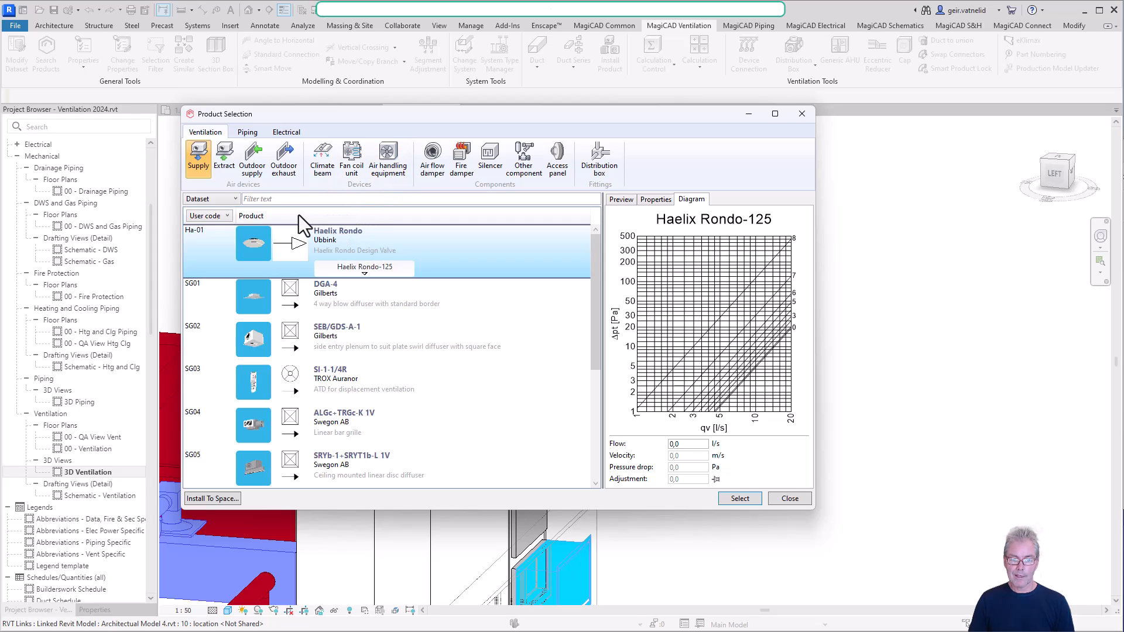
left_click(283, 170)
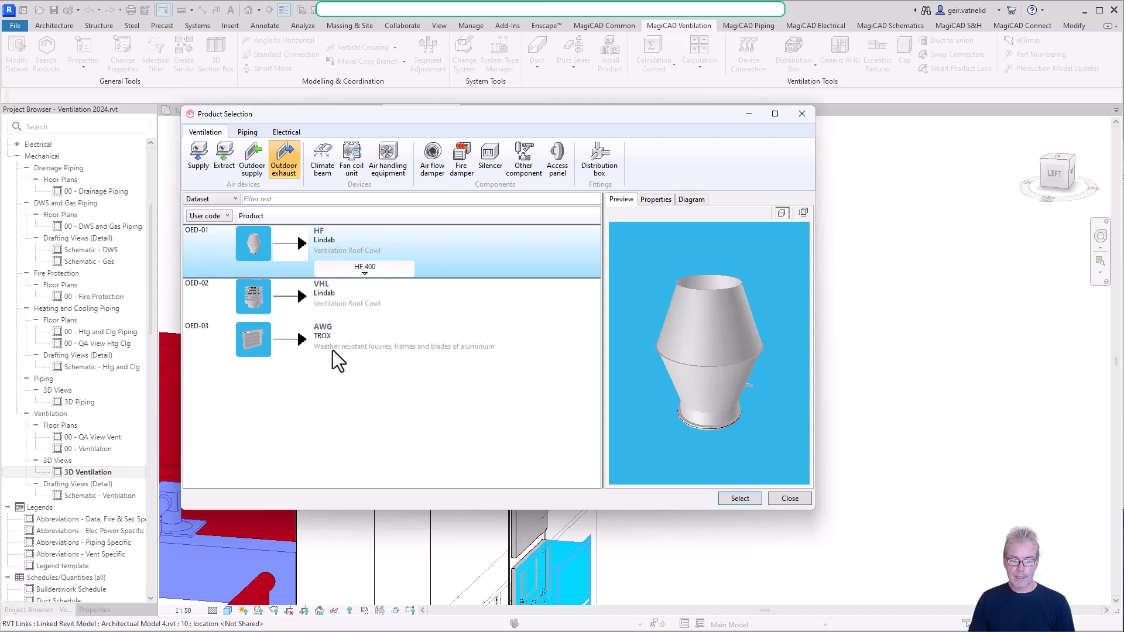
mouse_move(333, 270)
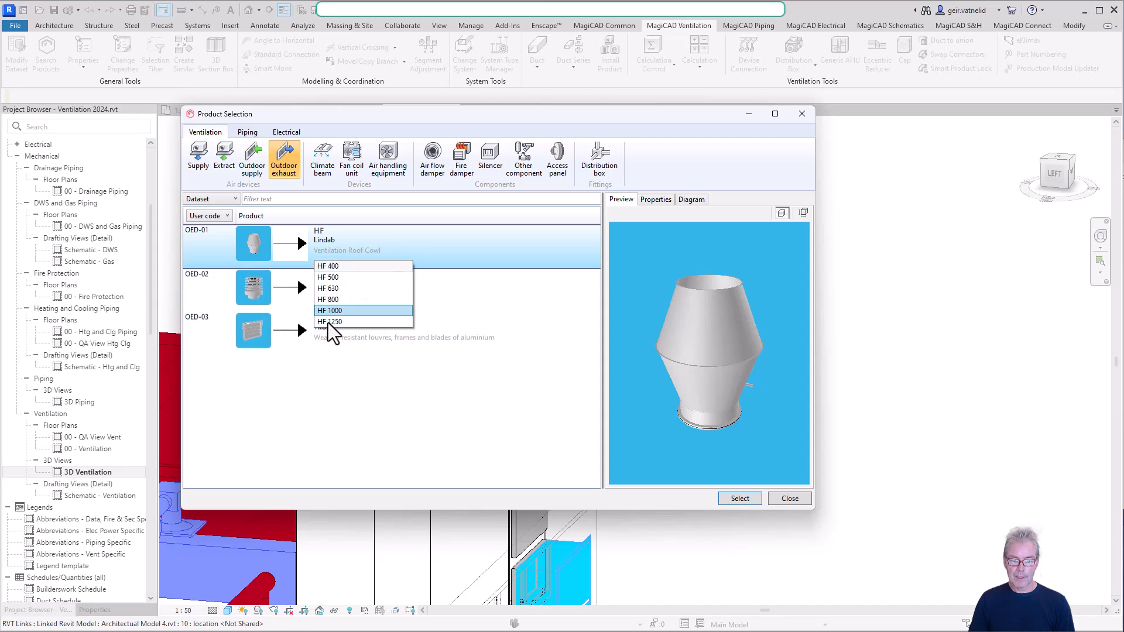
left_click(298, 338)
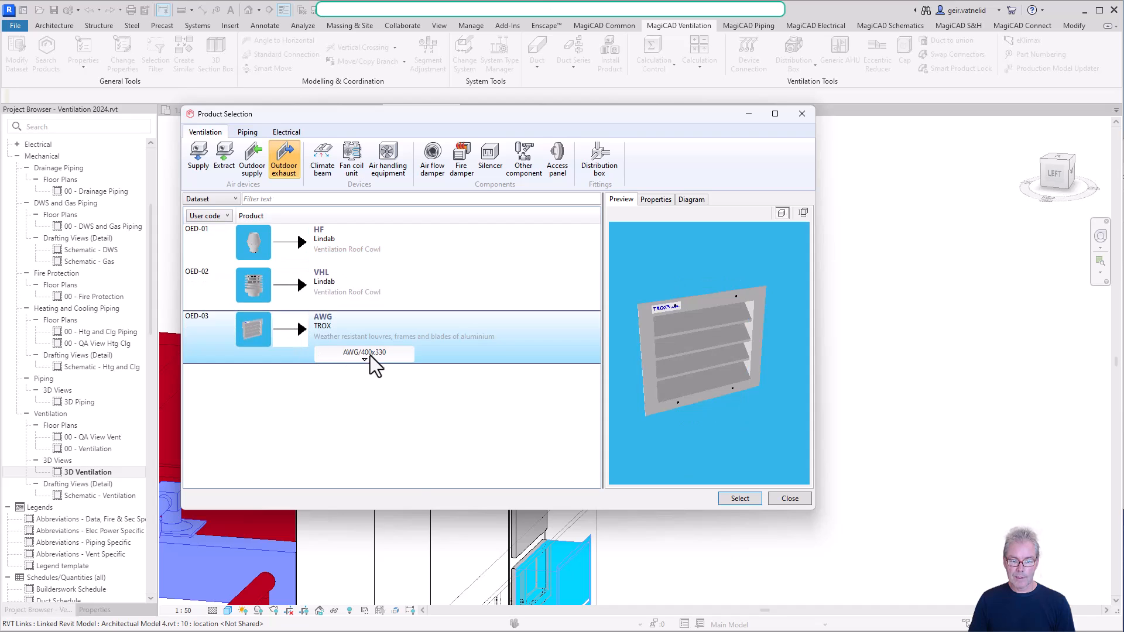
mouse_move(364, 354)
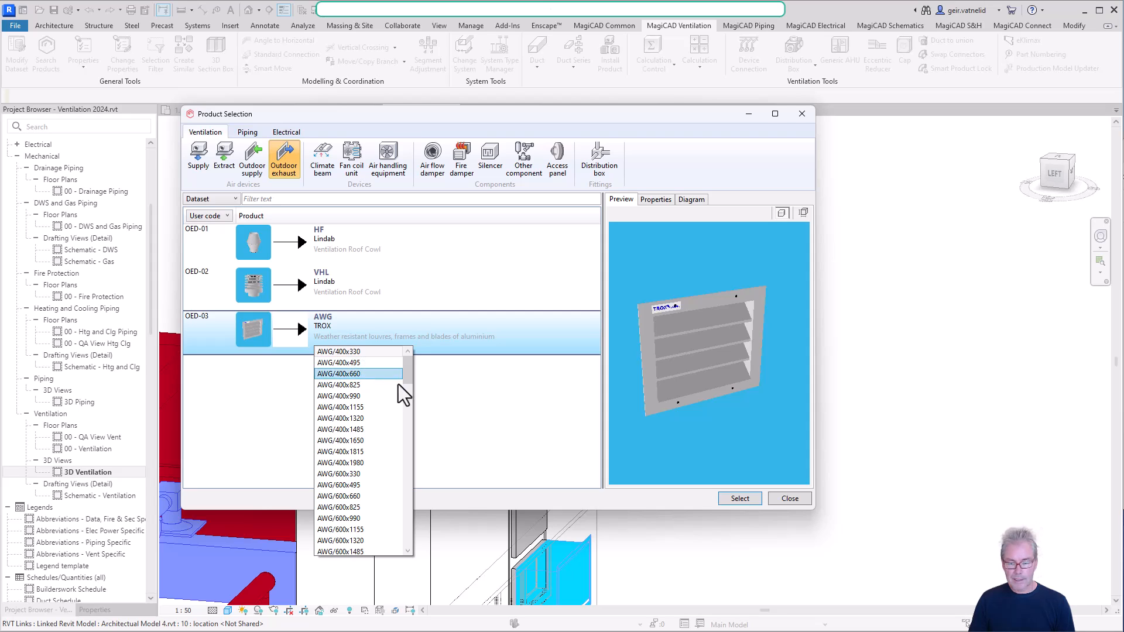
left_click(790, 498)
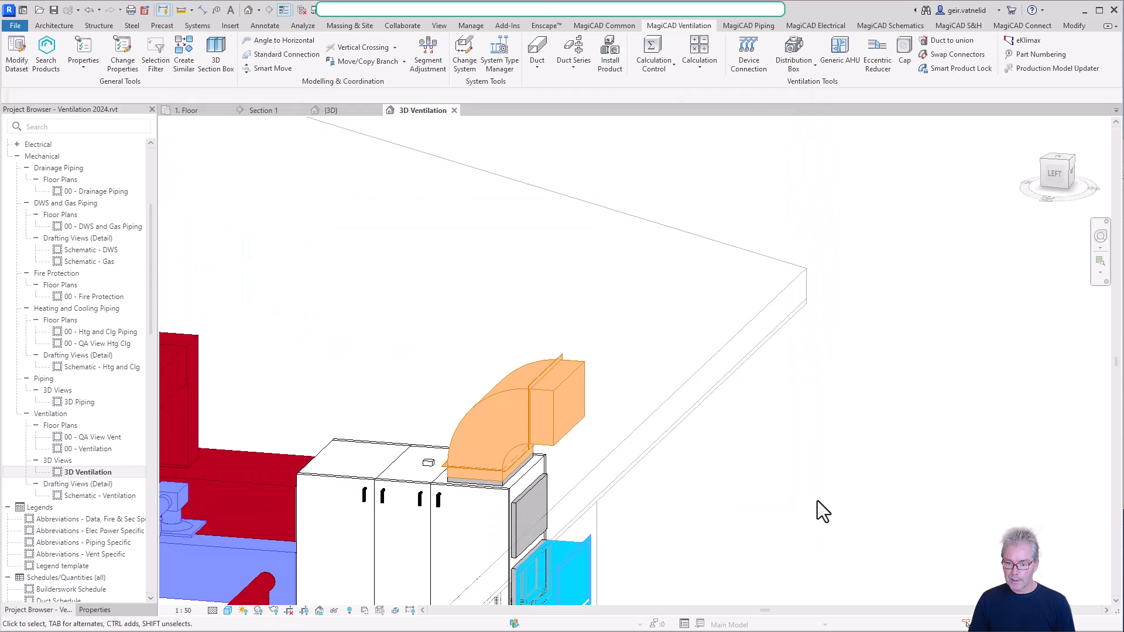
Check the horizontal discharge duct's dimensions and choose the TROX AWG weather resistant louvre among the outdoor exhaust products to install.
left_click(556, 428)
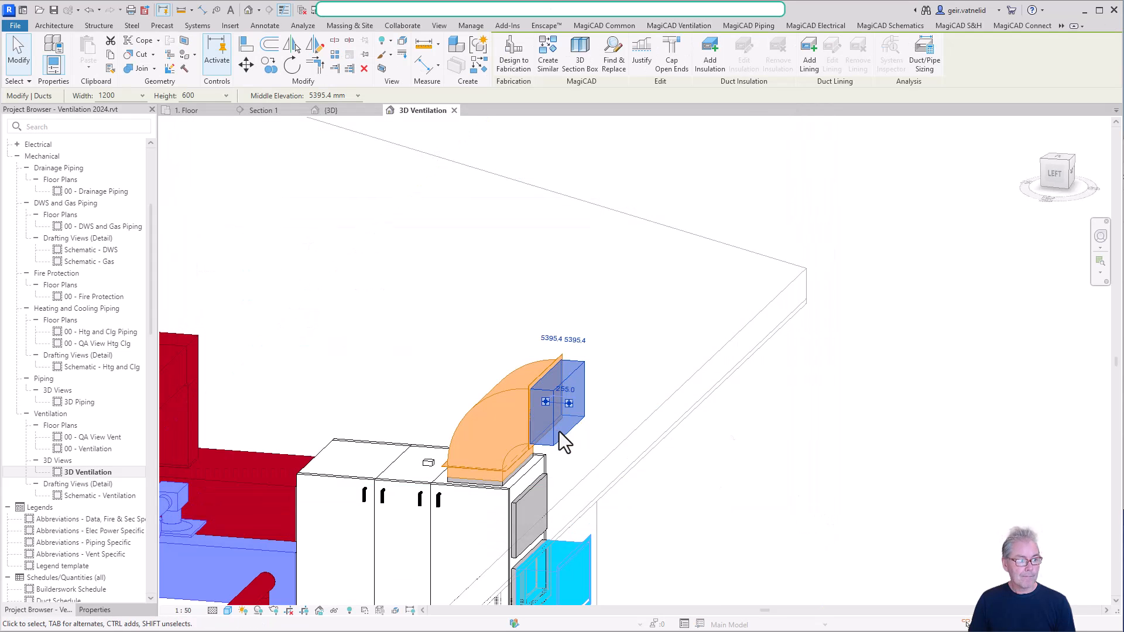
left_click(94, 610)
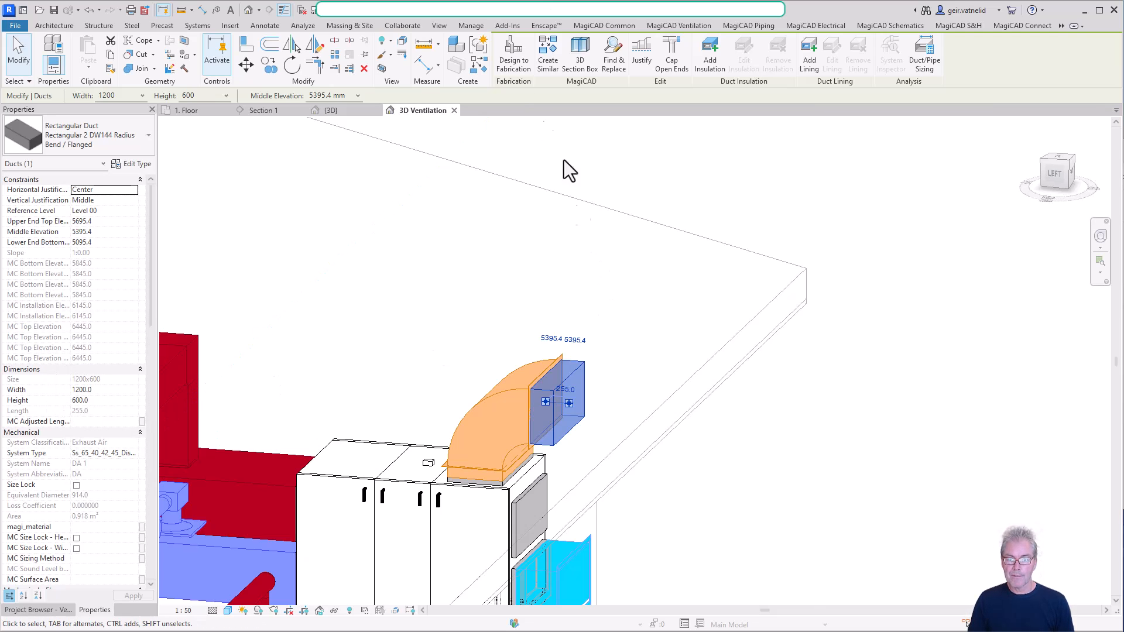
left_click(680, 23)
left_click(615, 47)
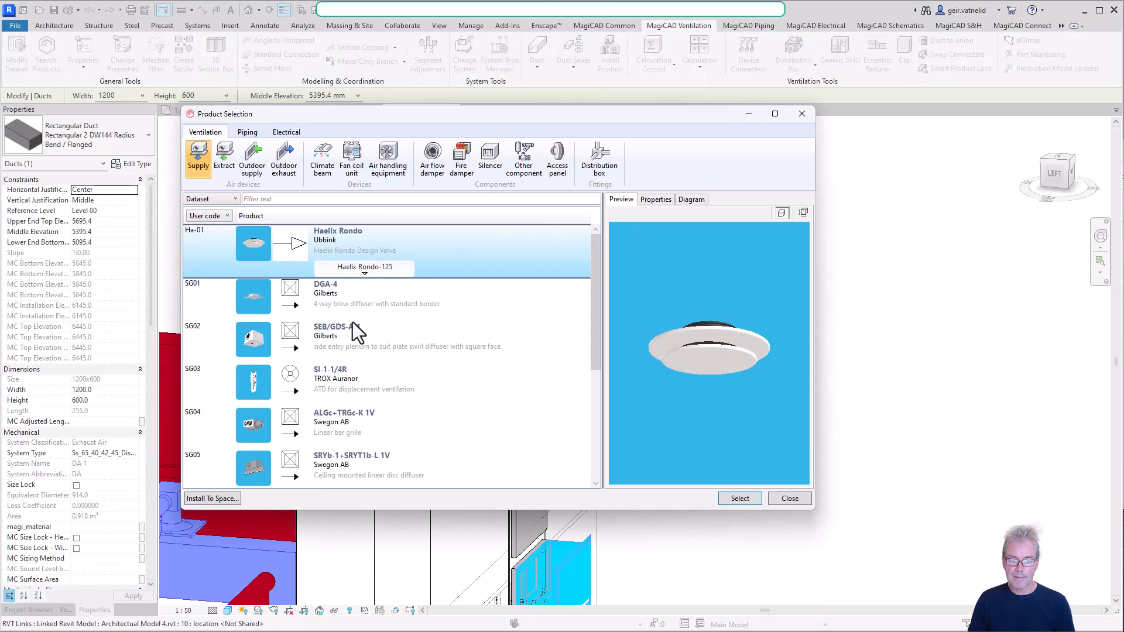
left_click(284, 158)
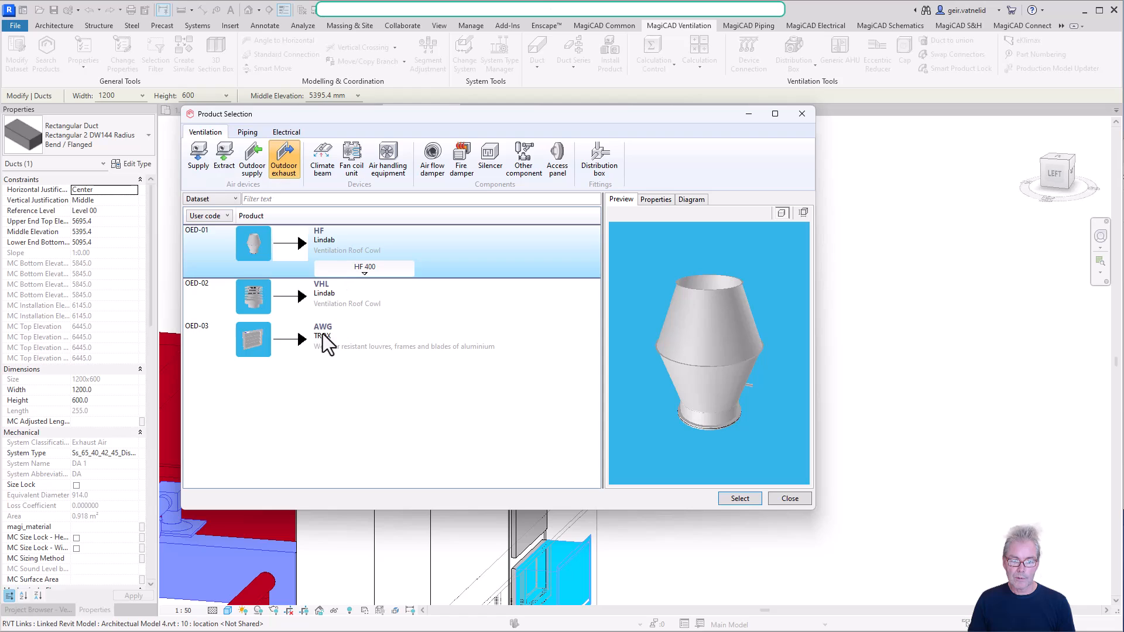
left_click(318, 340)
Set the size of the TROX AWG exhaust louvre to AWG/1200x660.
left_click(356, 353)
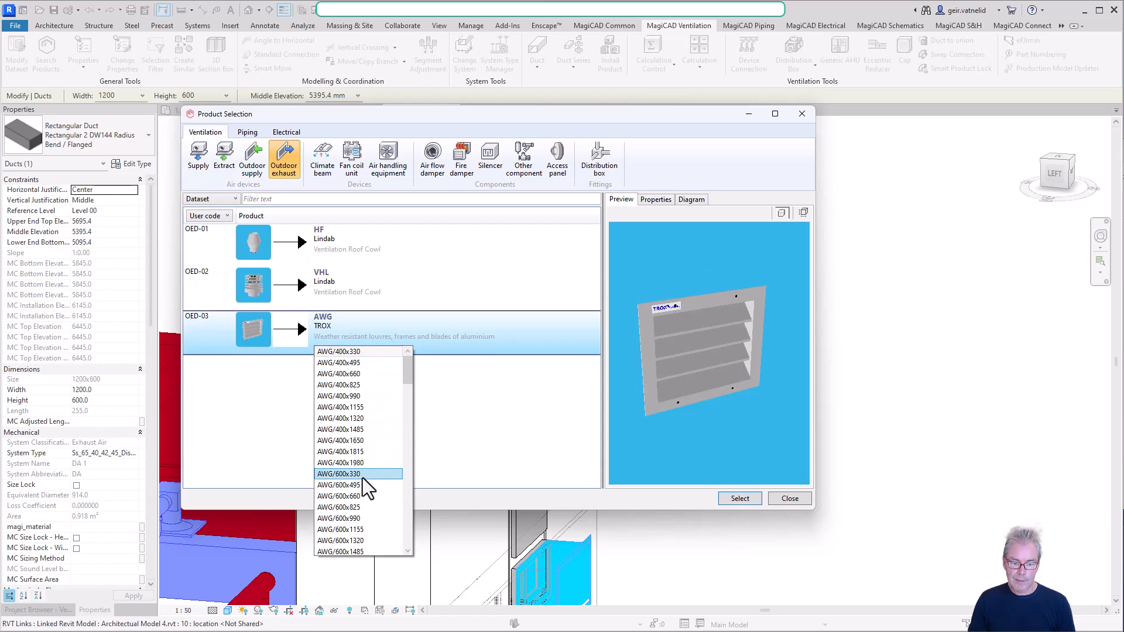
left_click(364, 540)
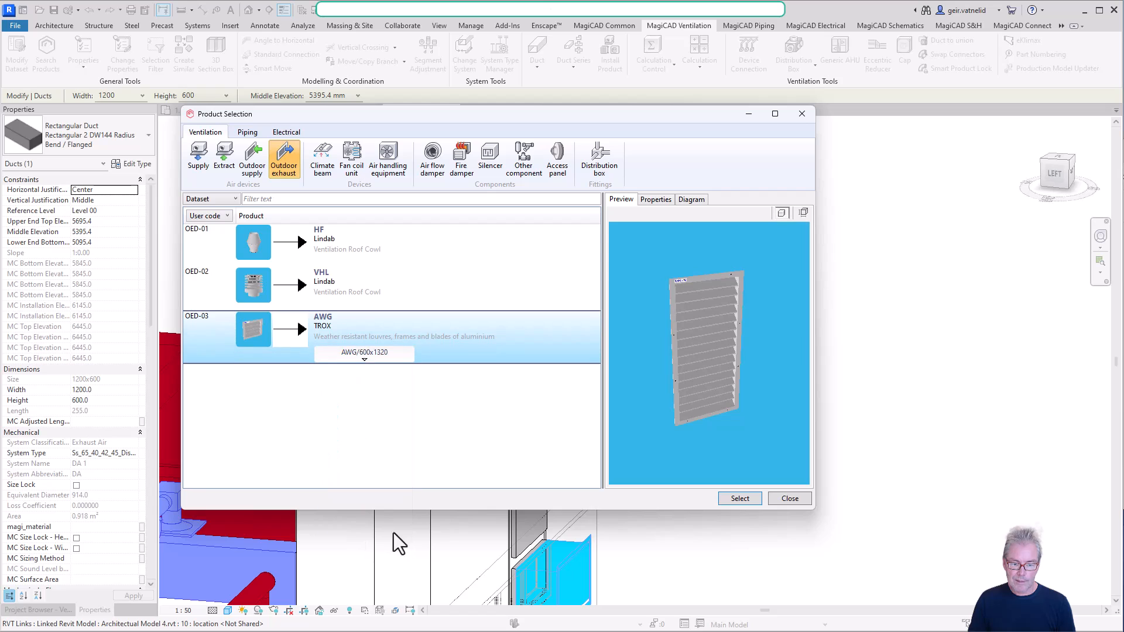
left_click(377, 357)
scroll(373, 530, "down", 4)
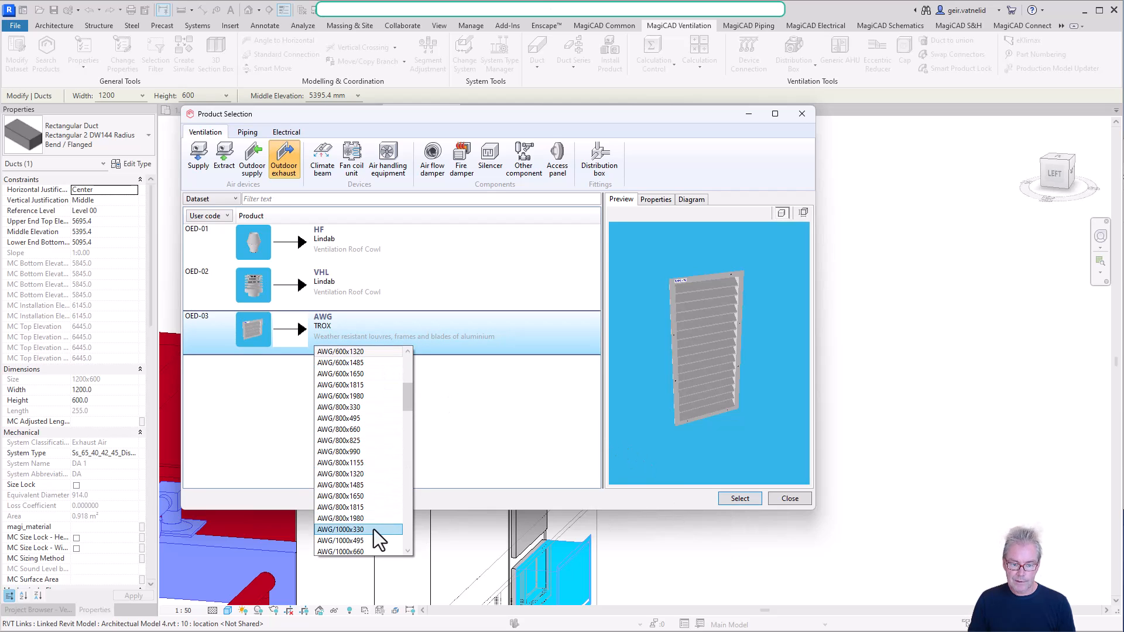
left_click(378, 530)
left_click(371, 356)
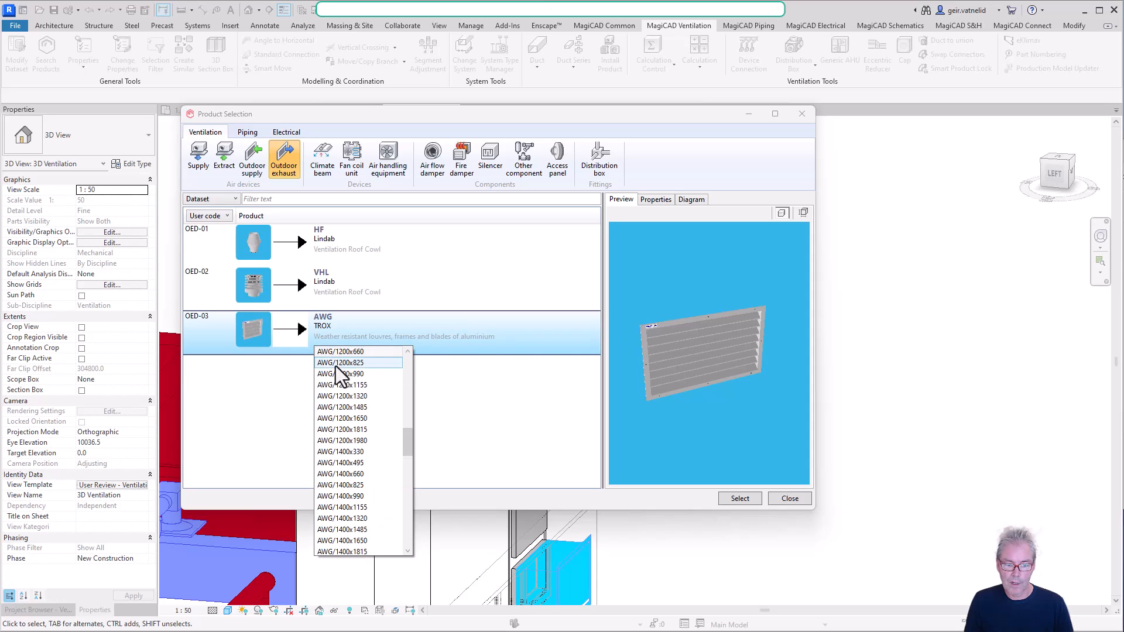
double_click(384, 353)
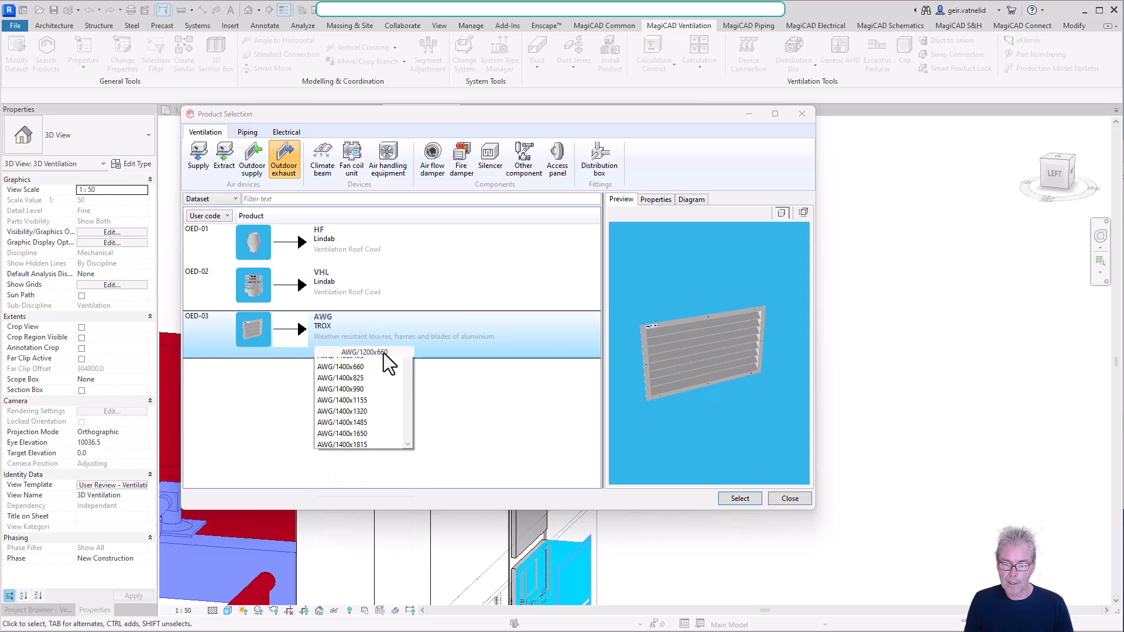
Install the AWG/1200x660 exhaust louvre on the open end of the horizontal discharge duct above the unit.
left_click(451, 367)
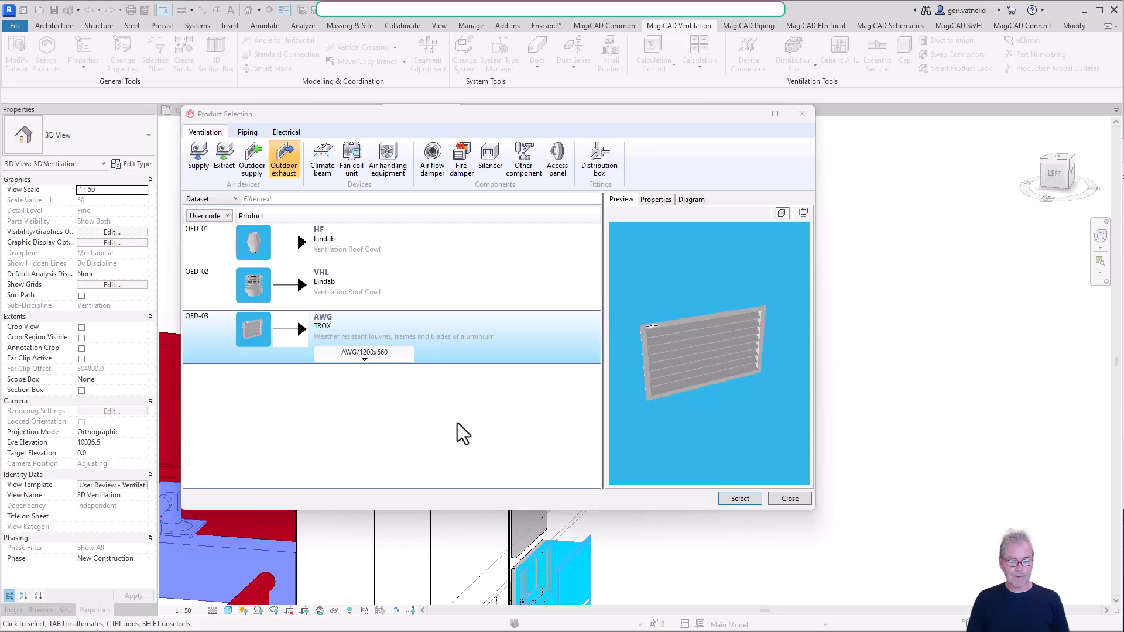
left_click(740, 499)
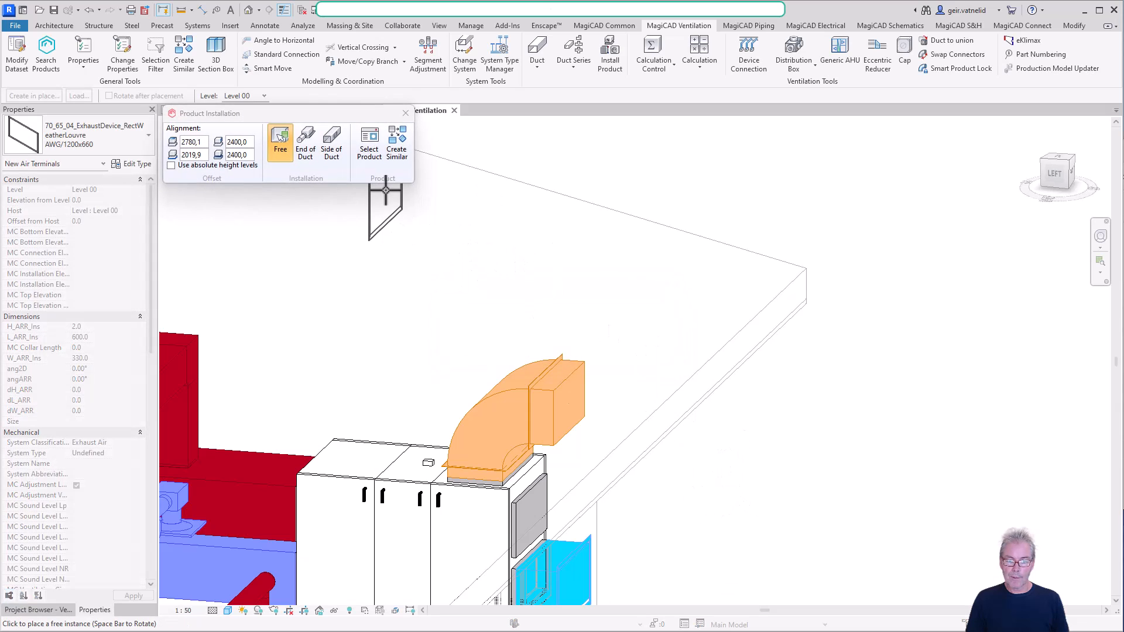
mouse_move(327, 157)
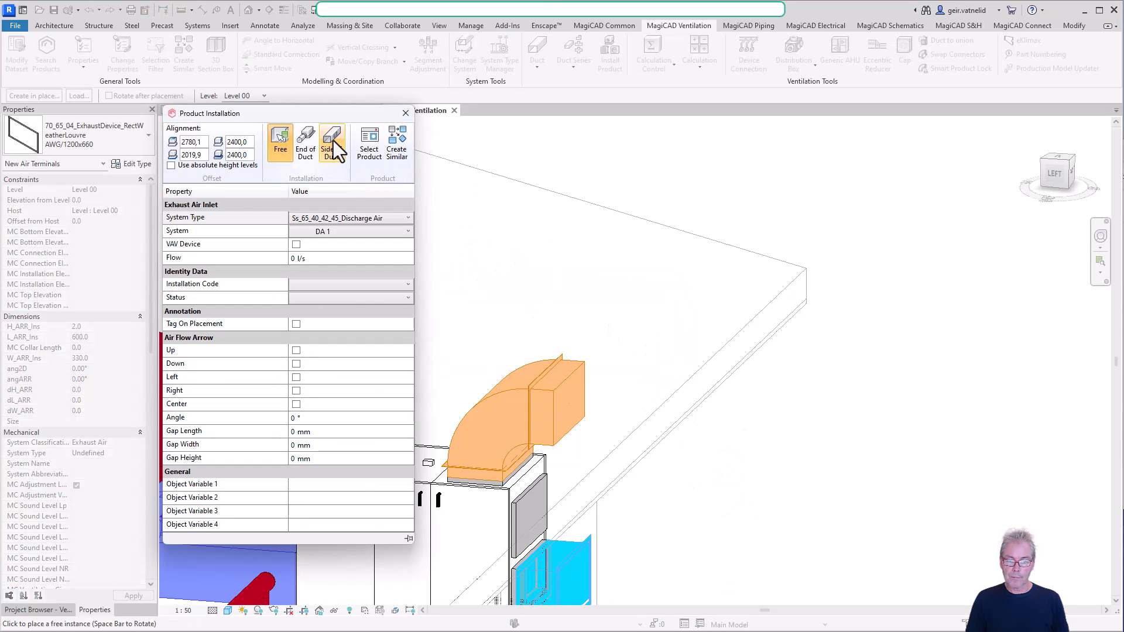
left_click(306, 143)
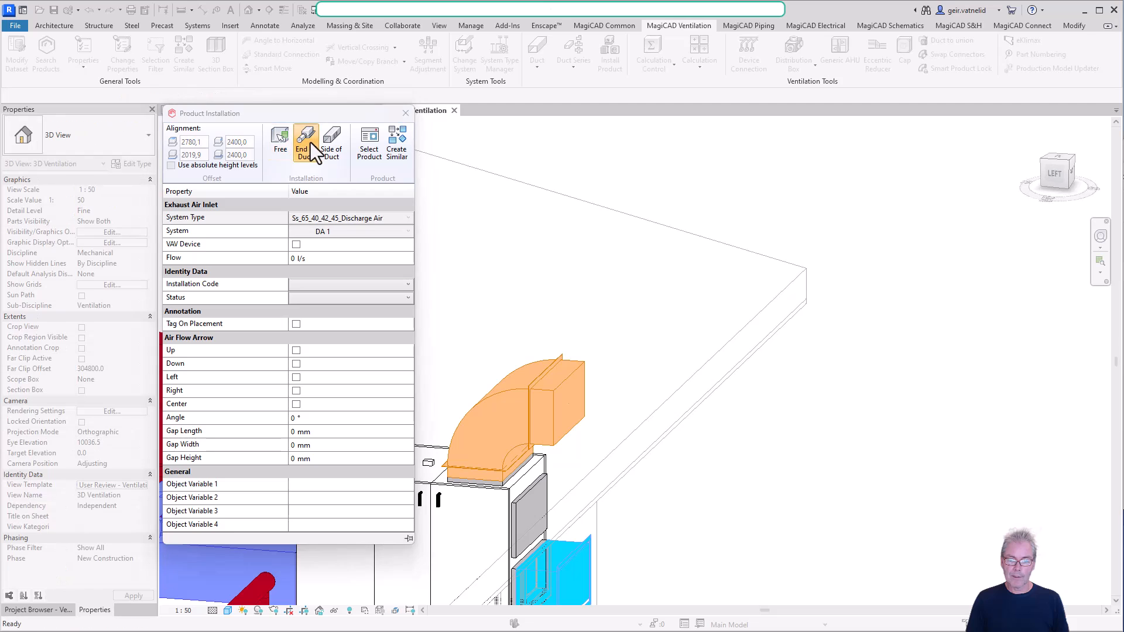
left_click(571, 383)
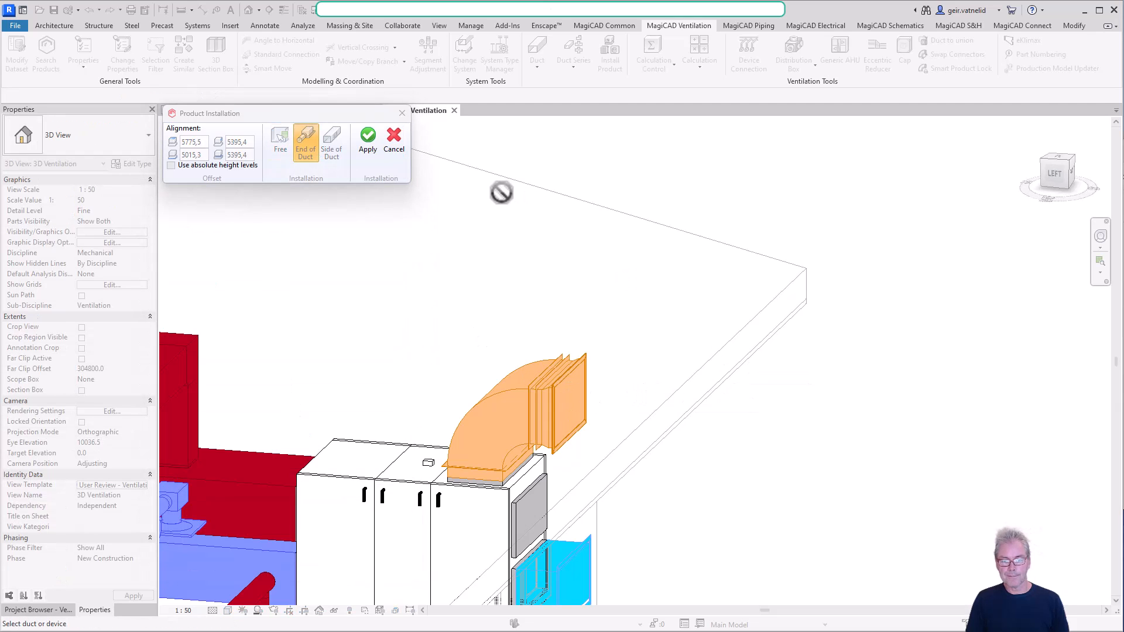
left_click(368, 142)
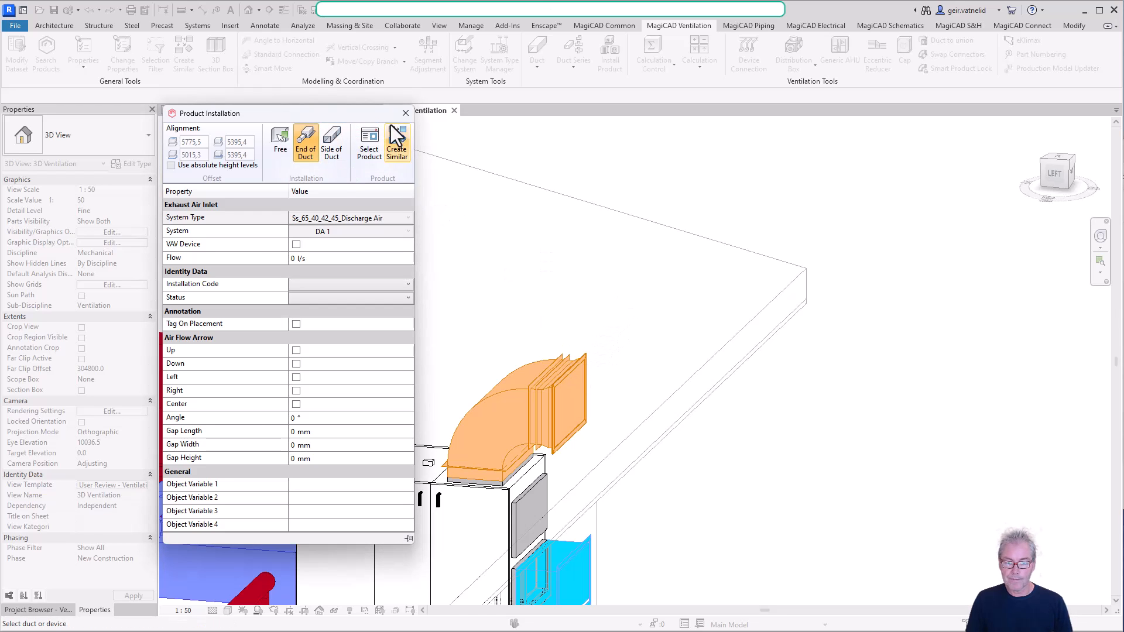
left_click(406, 113)
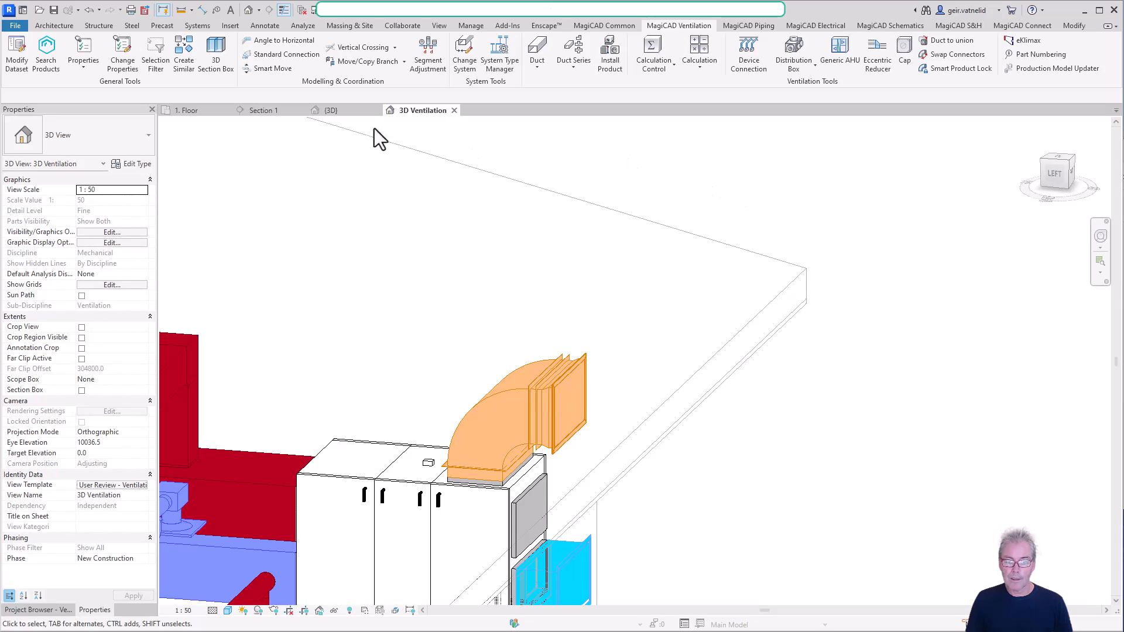
Align the exhaust louvre with the outer face of the intake louvre in the 1. Floor plan.
left_click(349, 112)
middle_click_drag(799, 417, 820, 452, "shift")
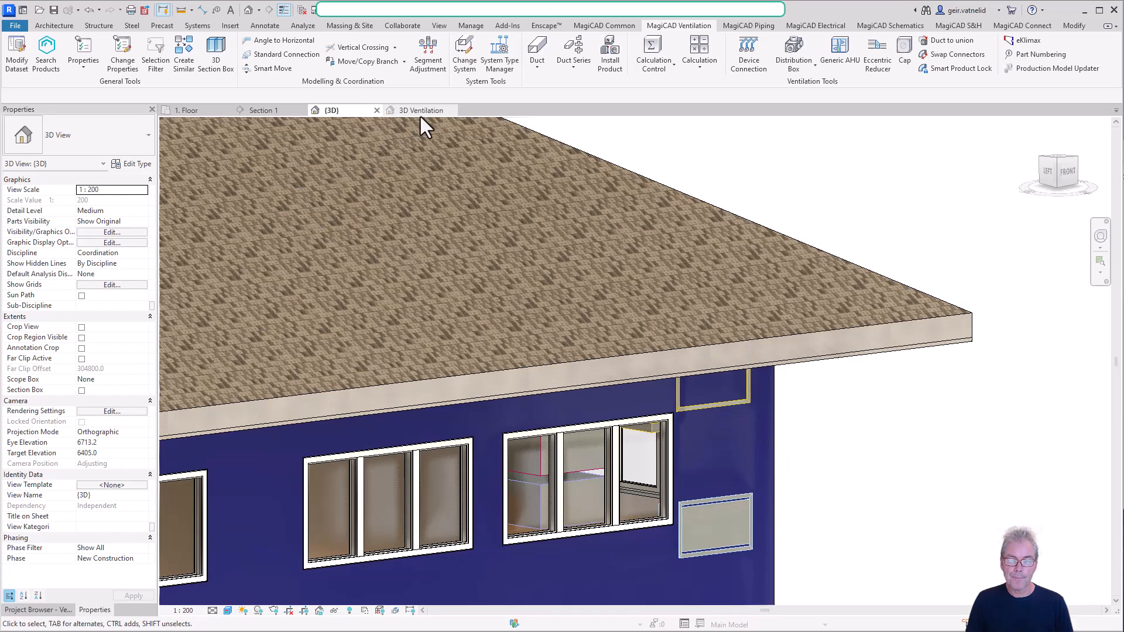
left_click(196, 122)
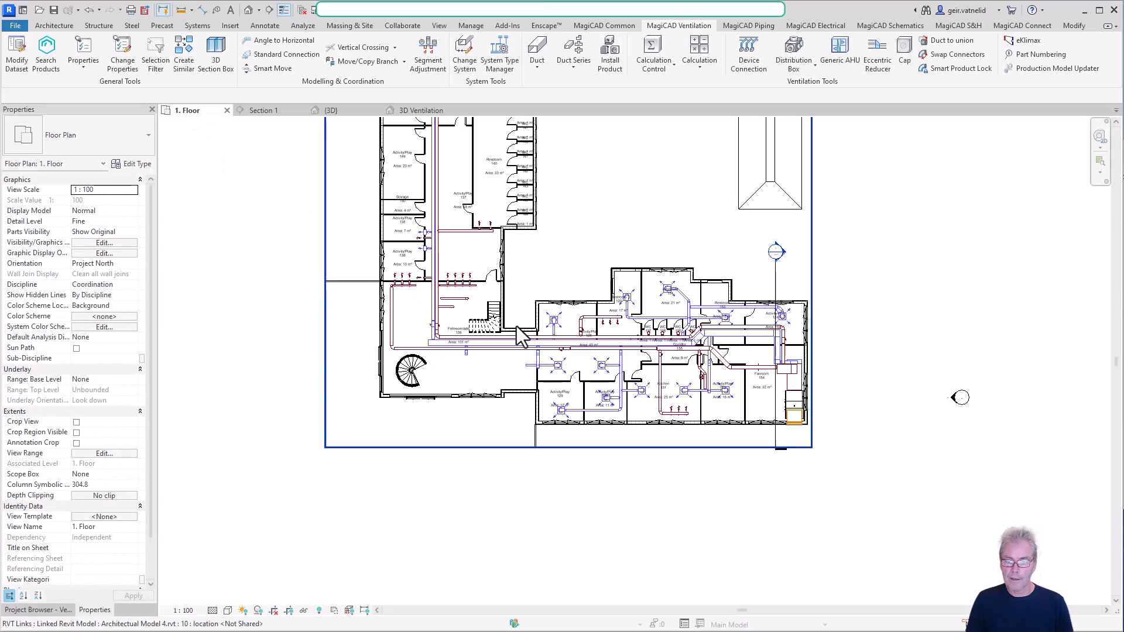
scroll(809, 444, "up", 8)
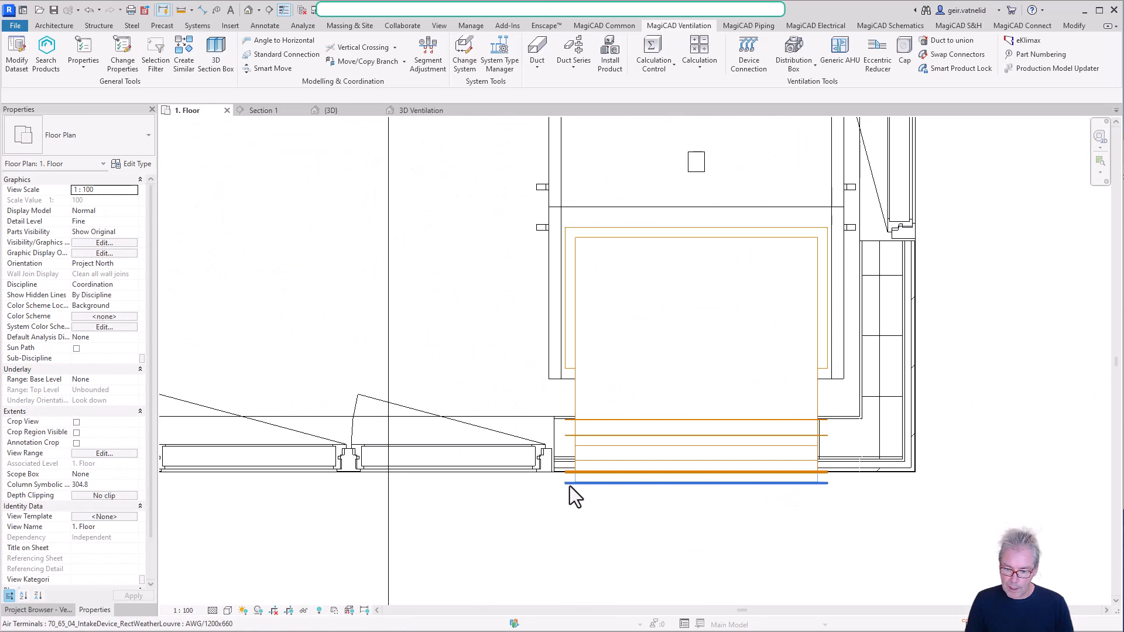
scroll(653, 500, "up", 2)
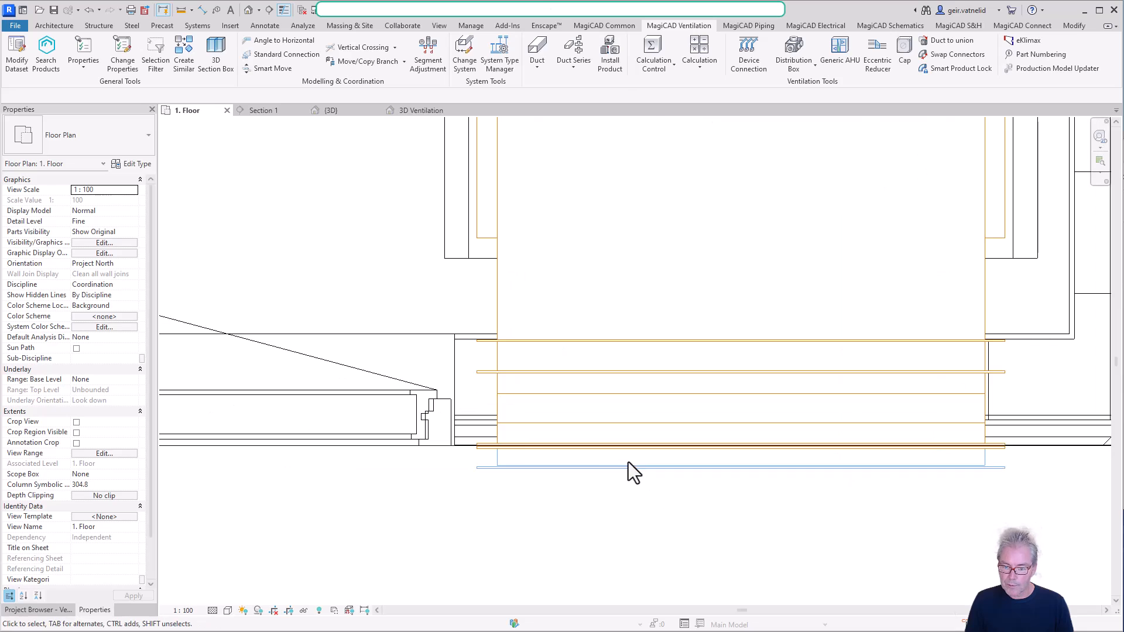
left_click(504, 452)
left_click(246, 45)
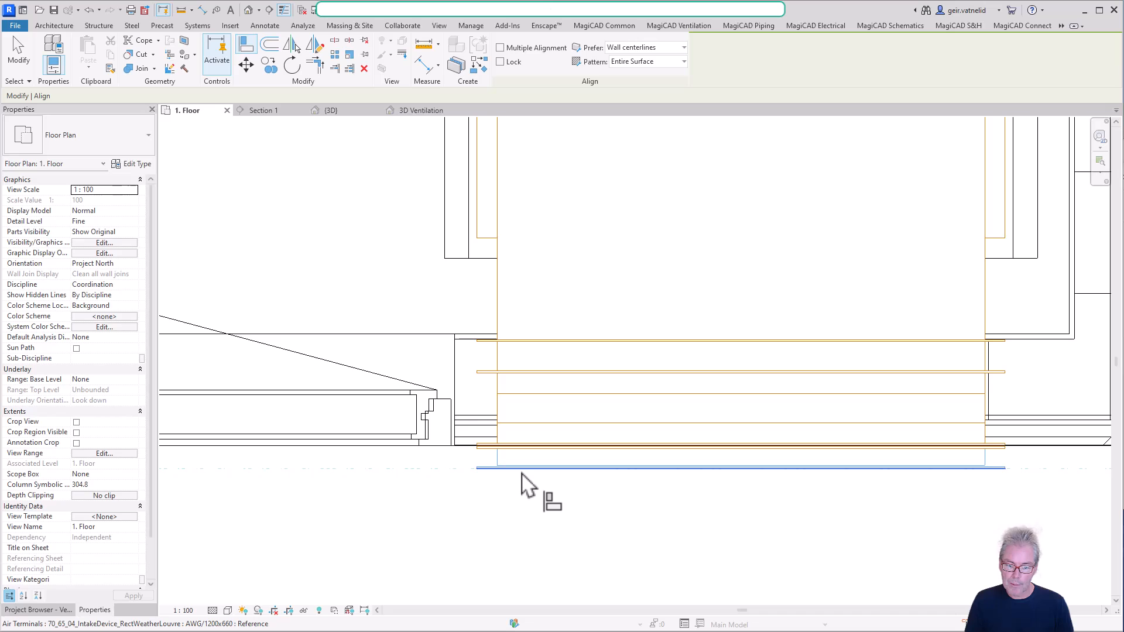
left_click(509, 459)
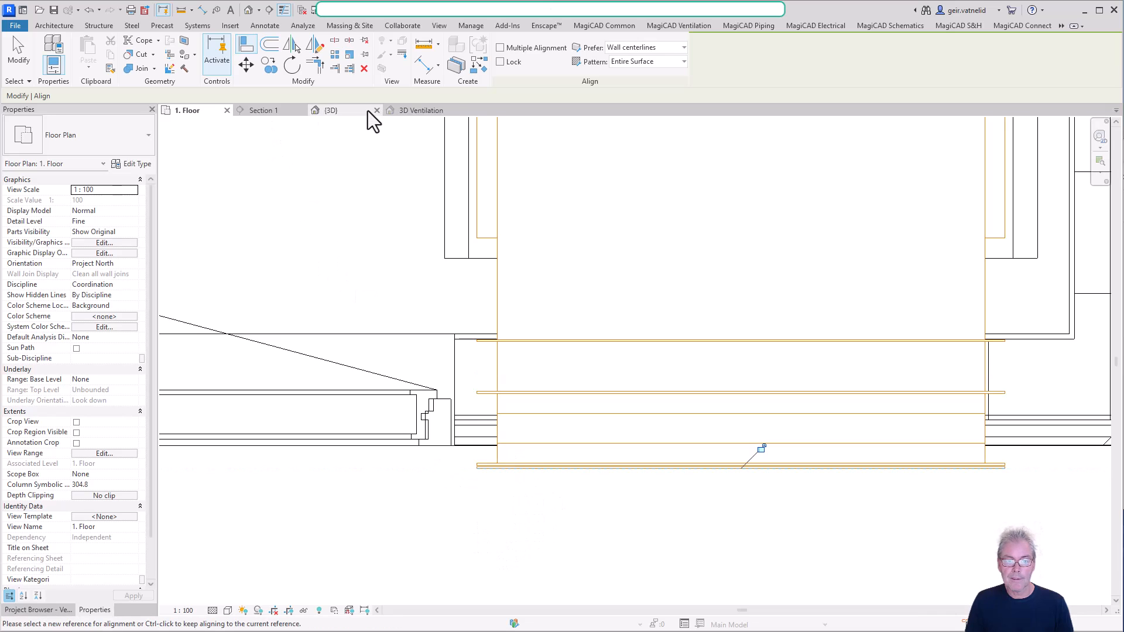
Examine the exhaust and intake louvres on the facade in the {3D} view and around the unit in the 3D Ventilation view.
left_click(332, 111)
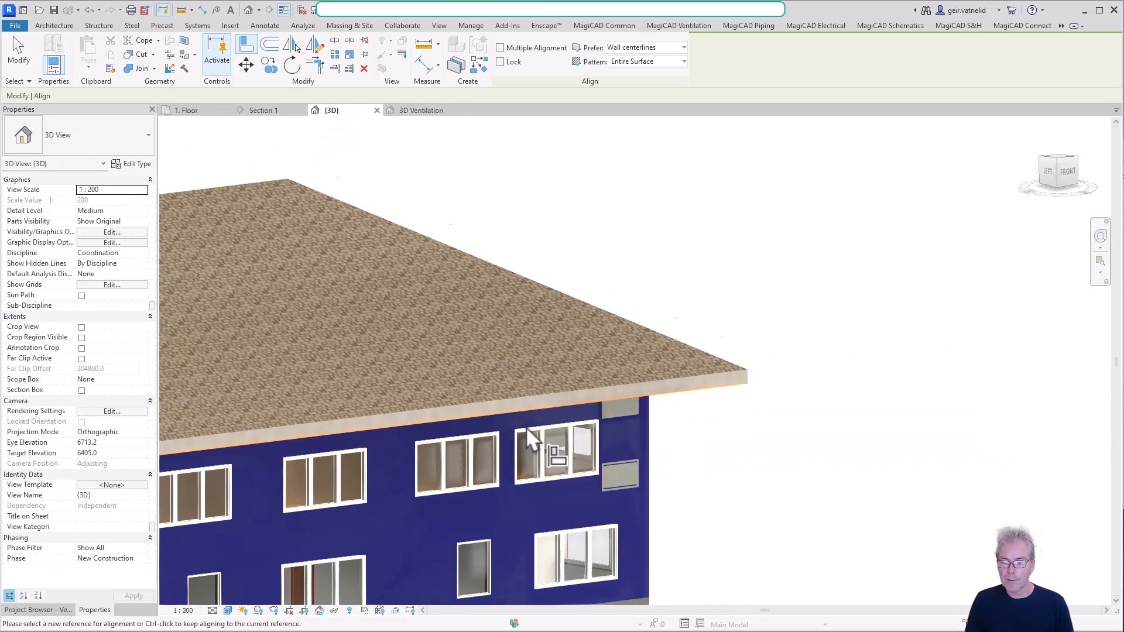
middle_click_drag(750, 462, 527, 356, "shift")
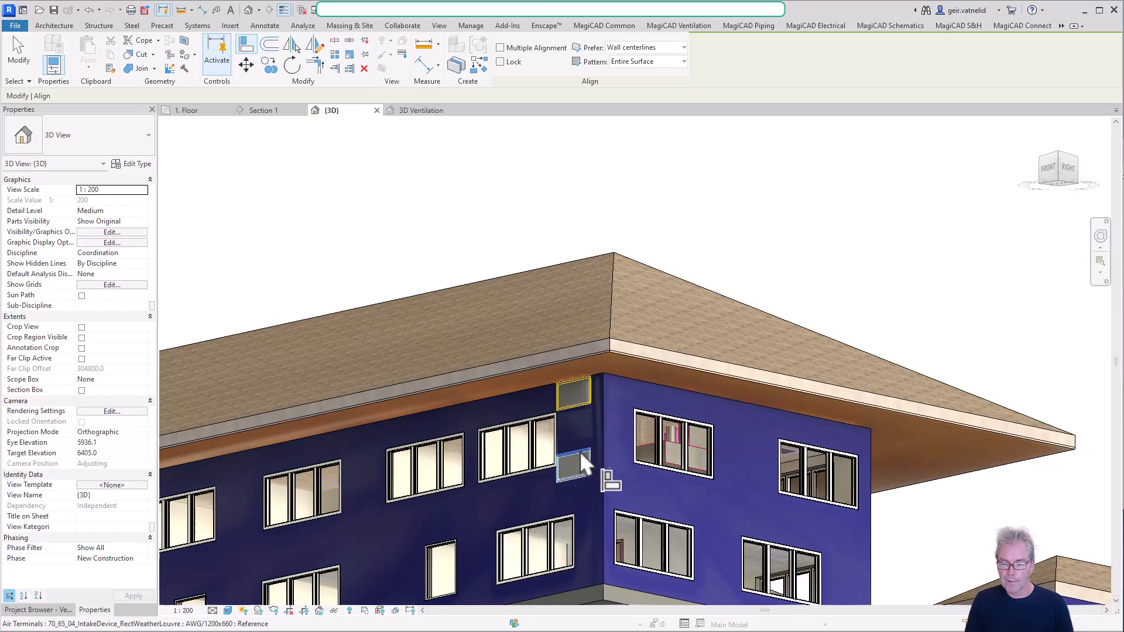
left_click(576, 414)
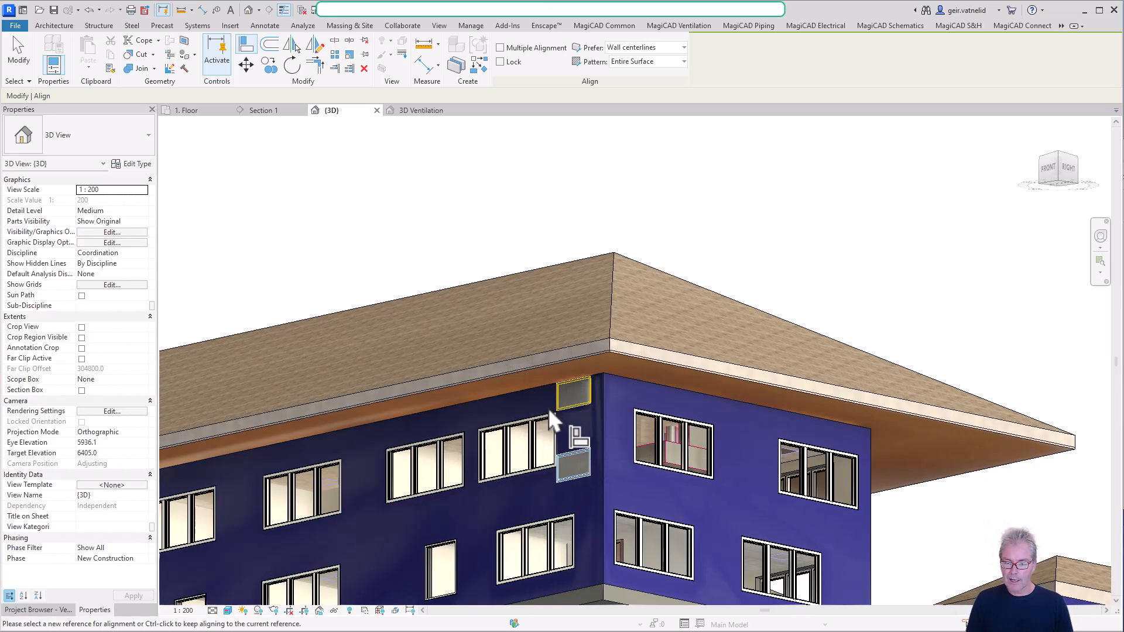
left_click(560, 472)
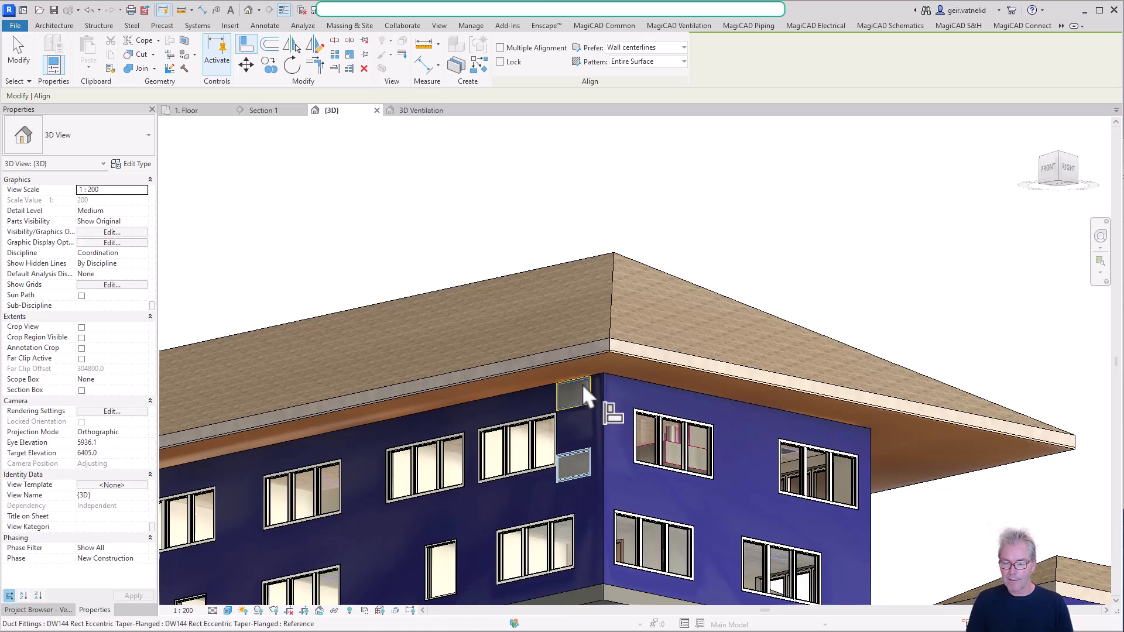
left_click(582, 383)
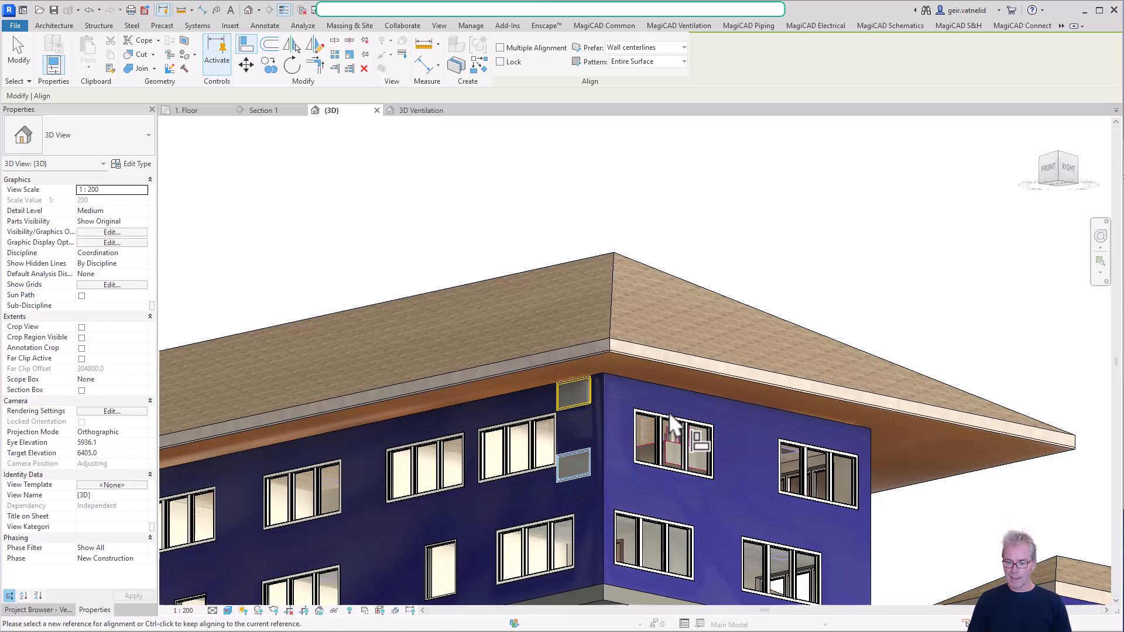
left_click(420, 111)
middle_click_drag(568, 391, 685, 318)
middle_click_drag(455, 402, 402, 361)
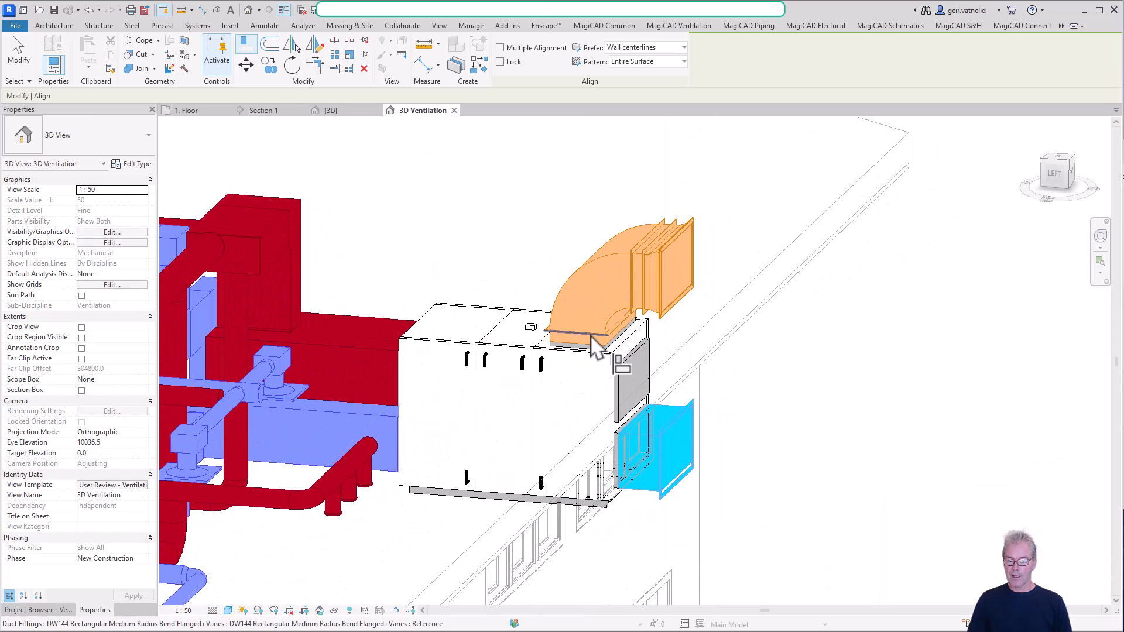
middle_click_drag(689, 350, 562, 319, "shift")
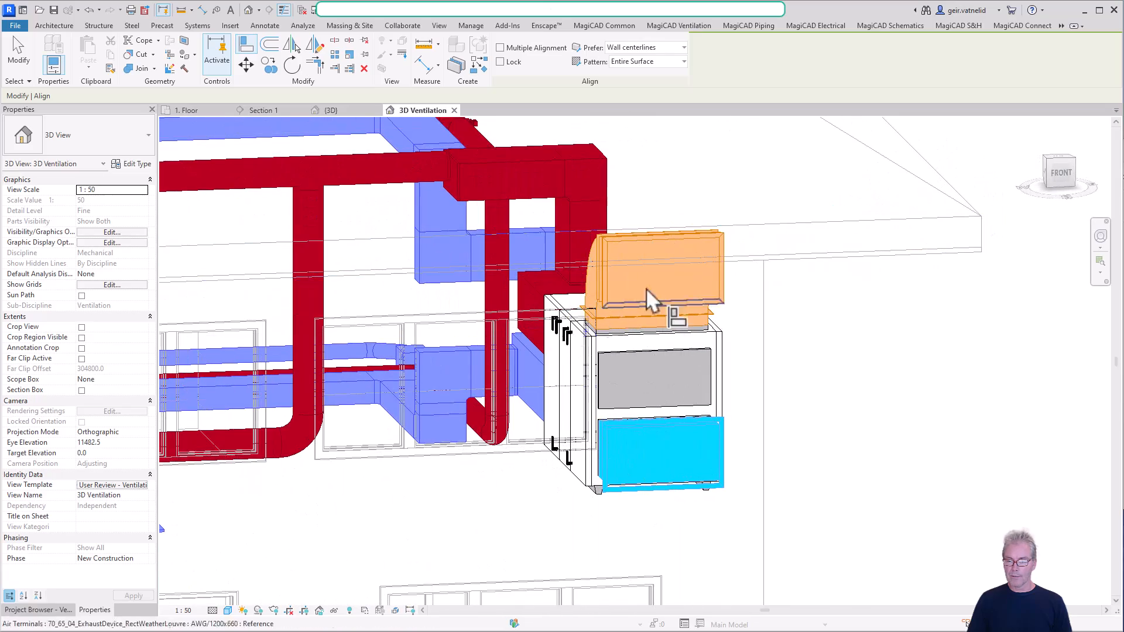
middle_click_drag(735, 194, 960, 376, "shift")
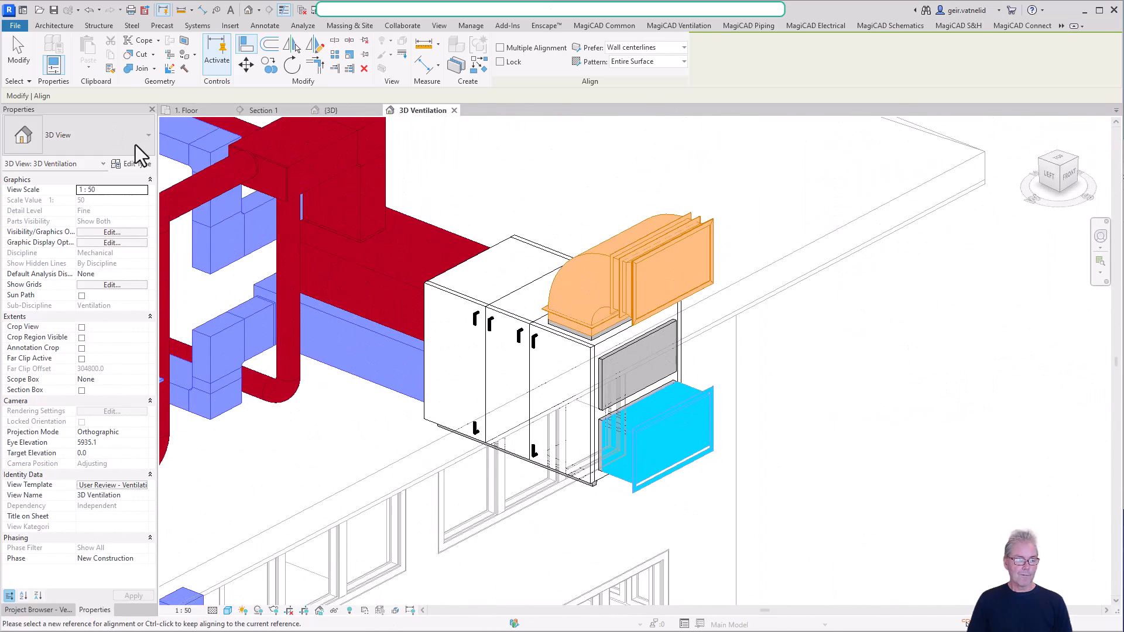